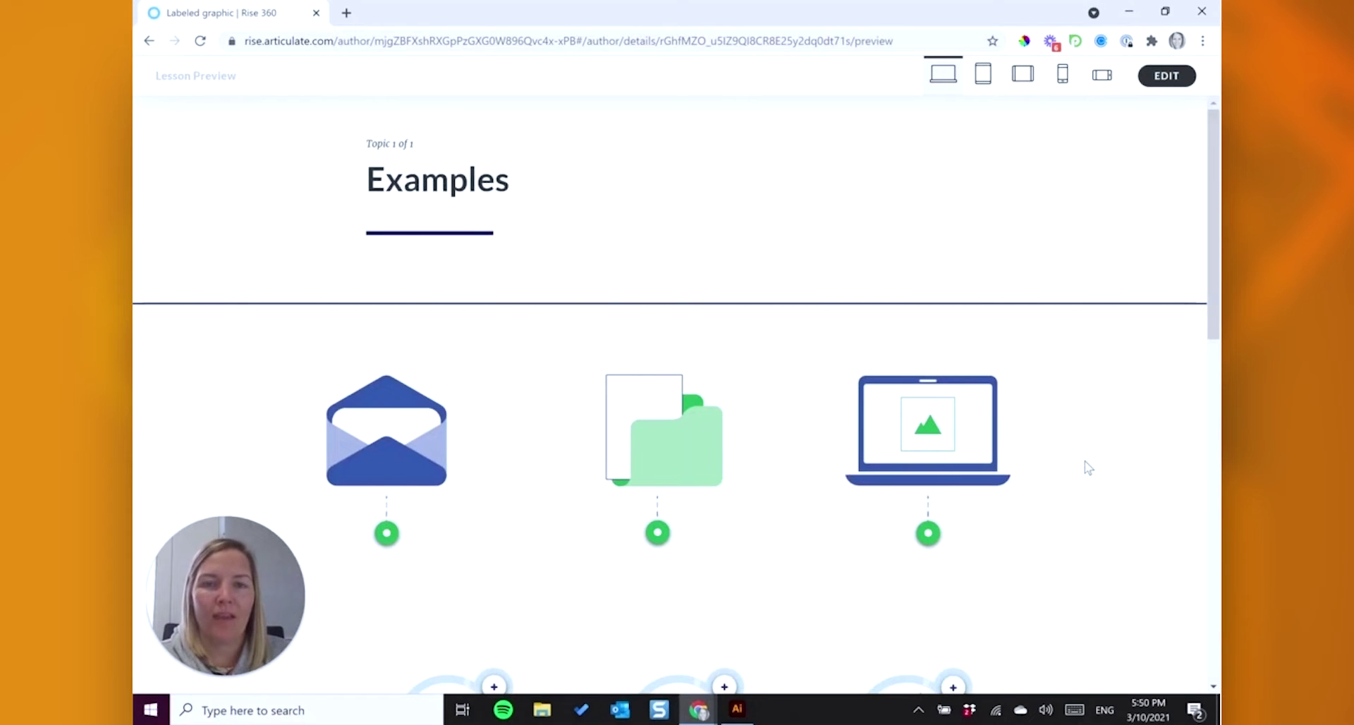
Step: Scroll through the Examples lesson preview to review its labeled graphics and icon rows
{"action": "scroll", "coordinate": [1083, 467], "scroll_direction": "down", "scroll_amount": 2}
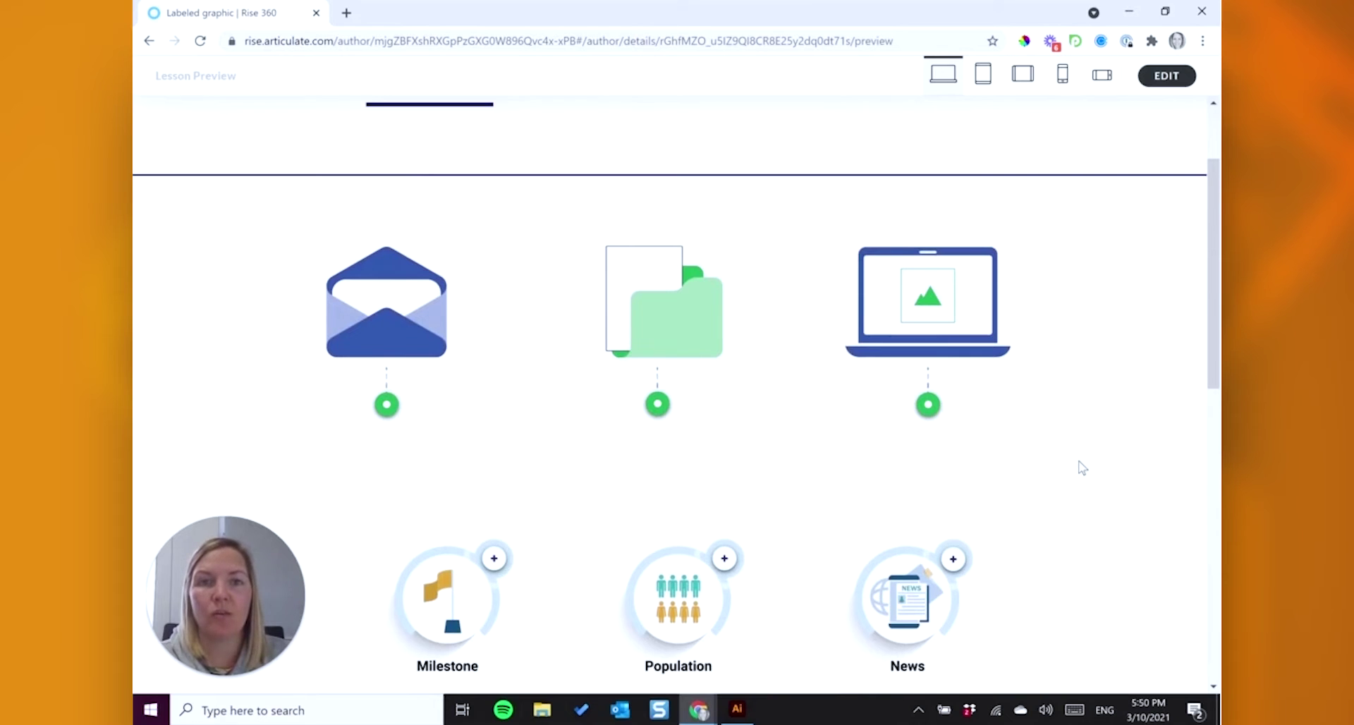
{"action": "scroll", "coordinate": [1082, 467], "scroll_direction": "down", "scroll_amount": 1}
{"action": "scroll", "coordinate": [1082, 466], "scroll_direction": "down", "scroll_amount": 6}
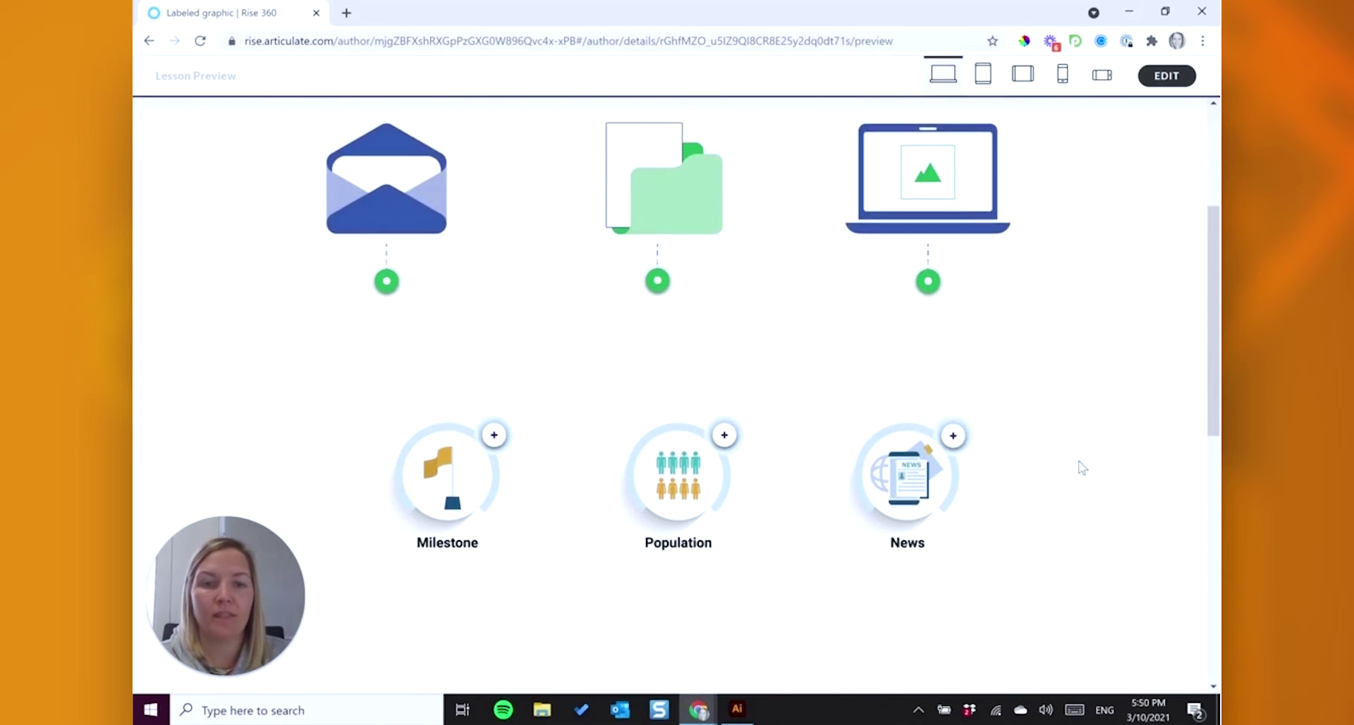
{"action": "scroll", "coordinate": [1082, 467], "scroll_direction": "down", "scroll_amount": 3}
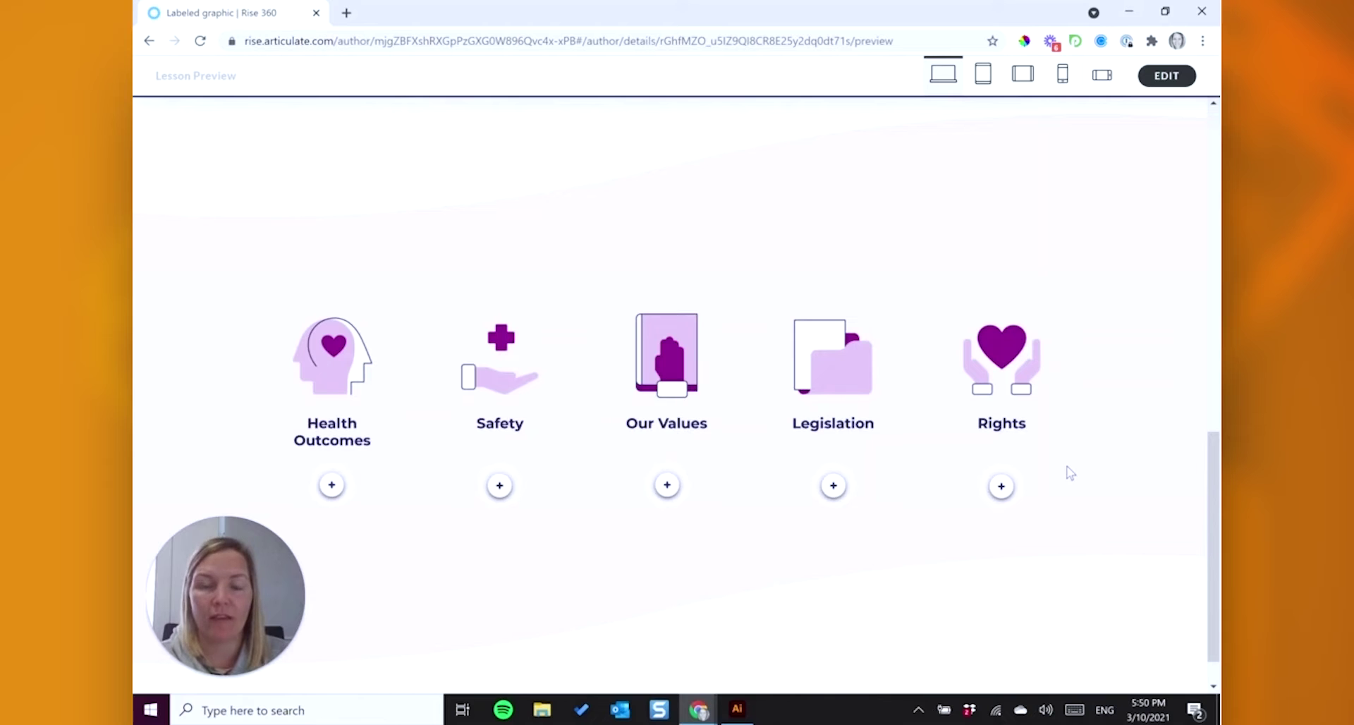
{"action": "scroll", "coordinate": [1061, 469], "scroll_direction": "up", "scroll_amount": 10}
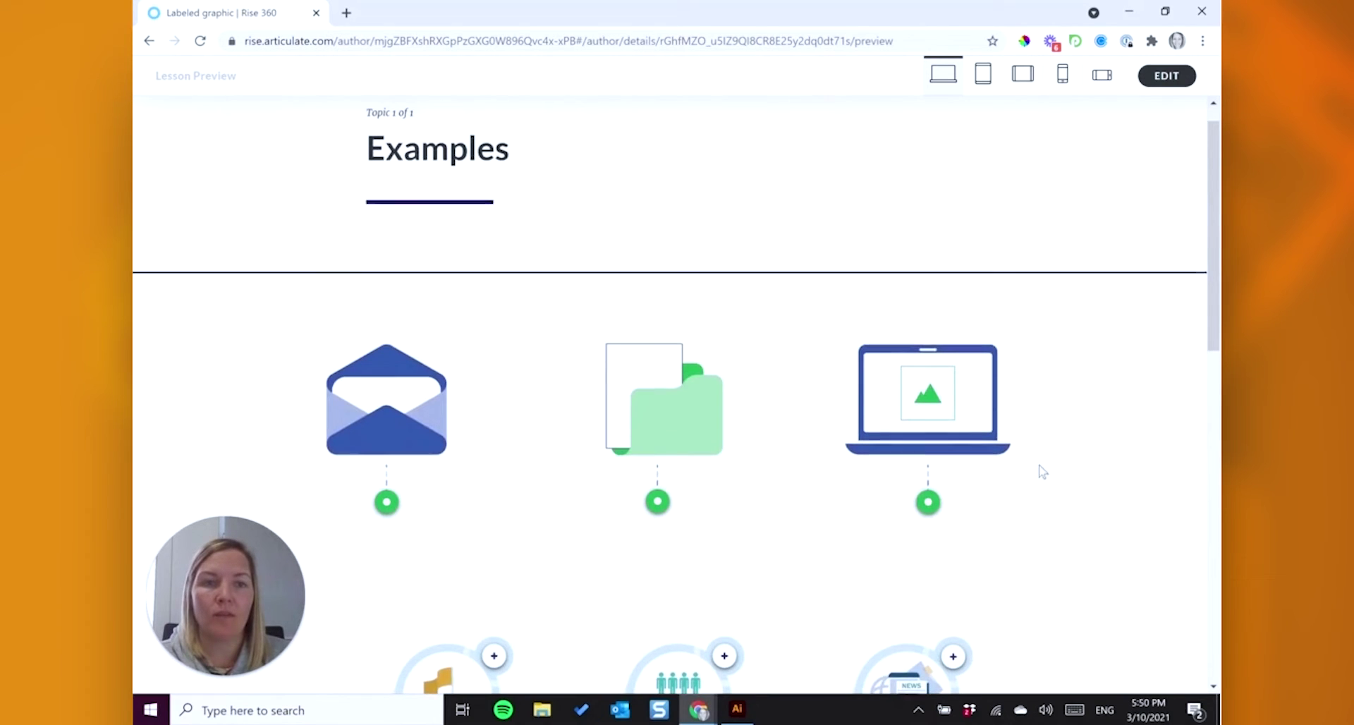
Step: Back in the editor, insert an interactive Labeled graphic block below the icon graphic
{"action": "left_click", "coordinate": [1166, 75]}
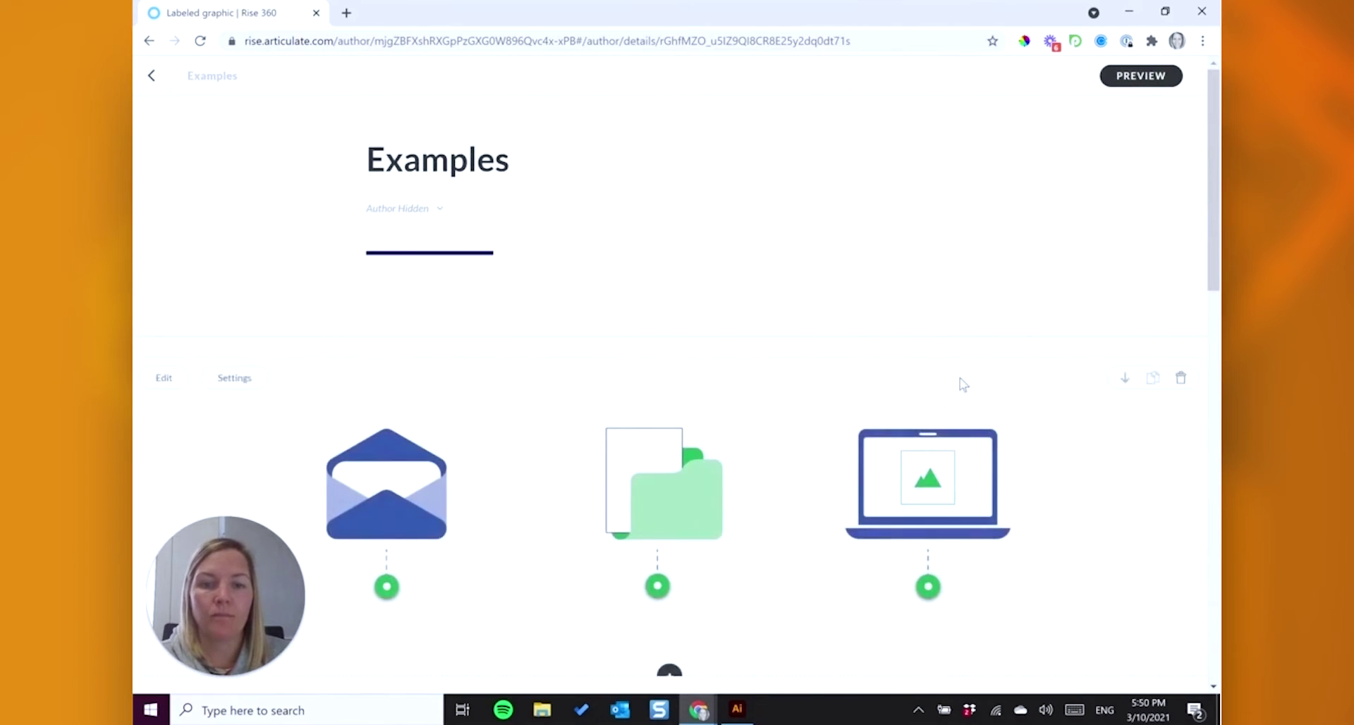
{"action": "scroll", "coordinate": [1009, 352], "scroll_direction": "down", "scroll_amount": 1}
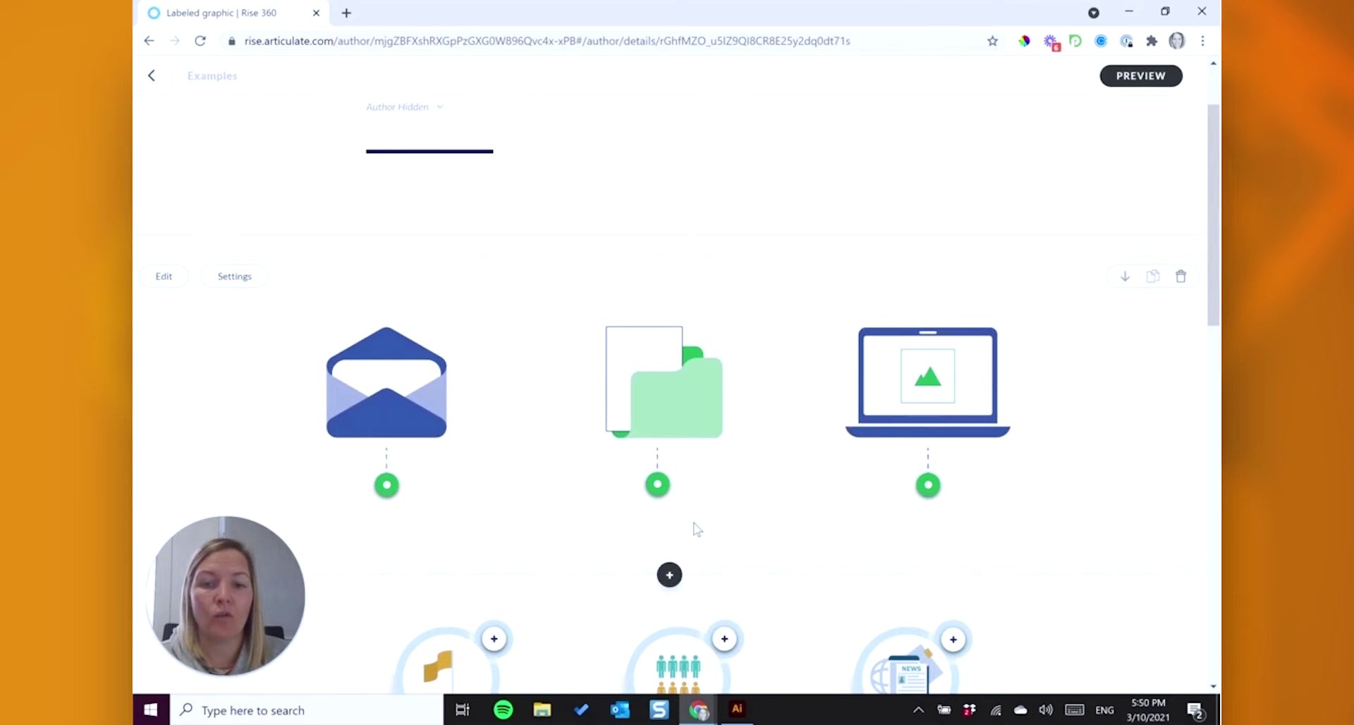
{"action": "left_click", "coordinate": [670, 577]}
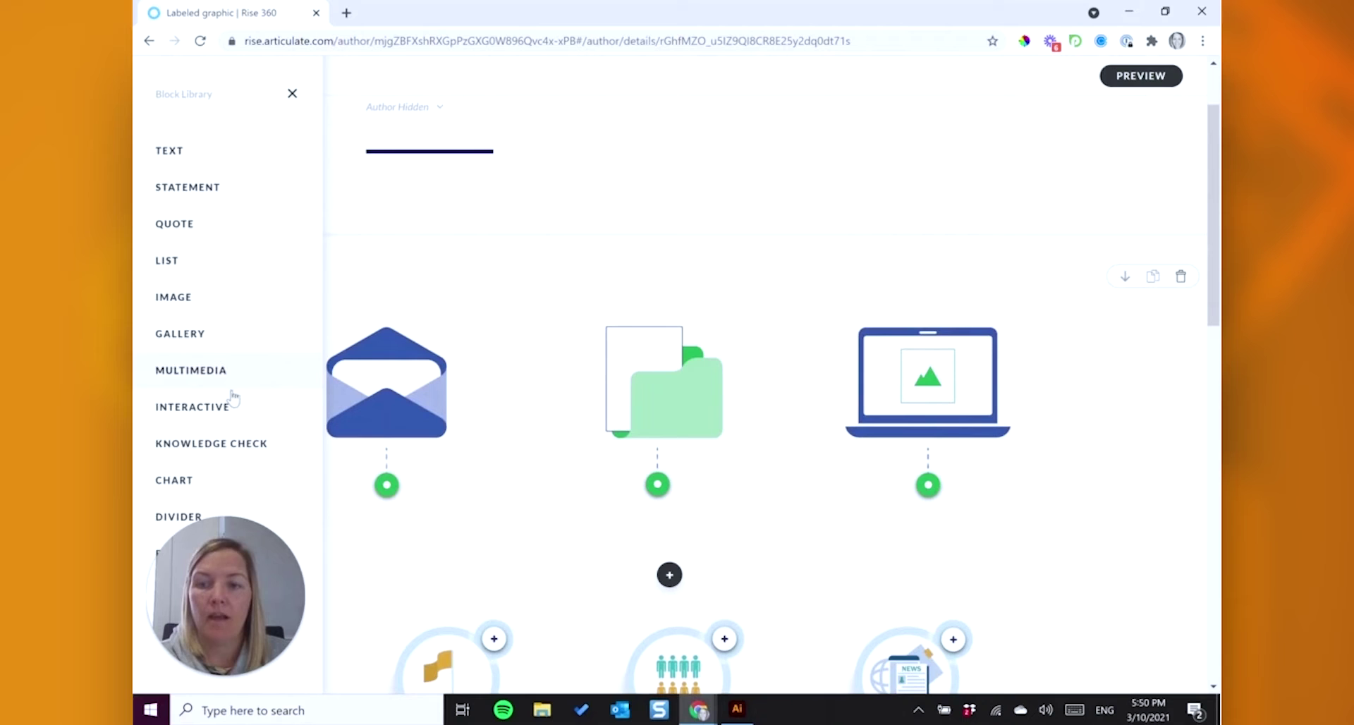
{"action": "left_click", "coordinate": [240, 413]}
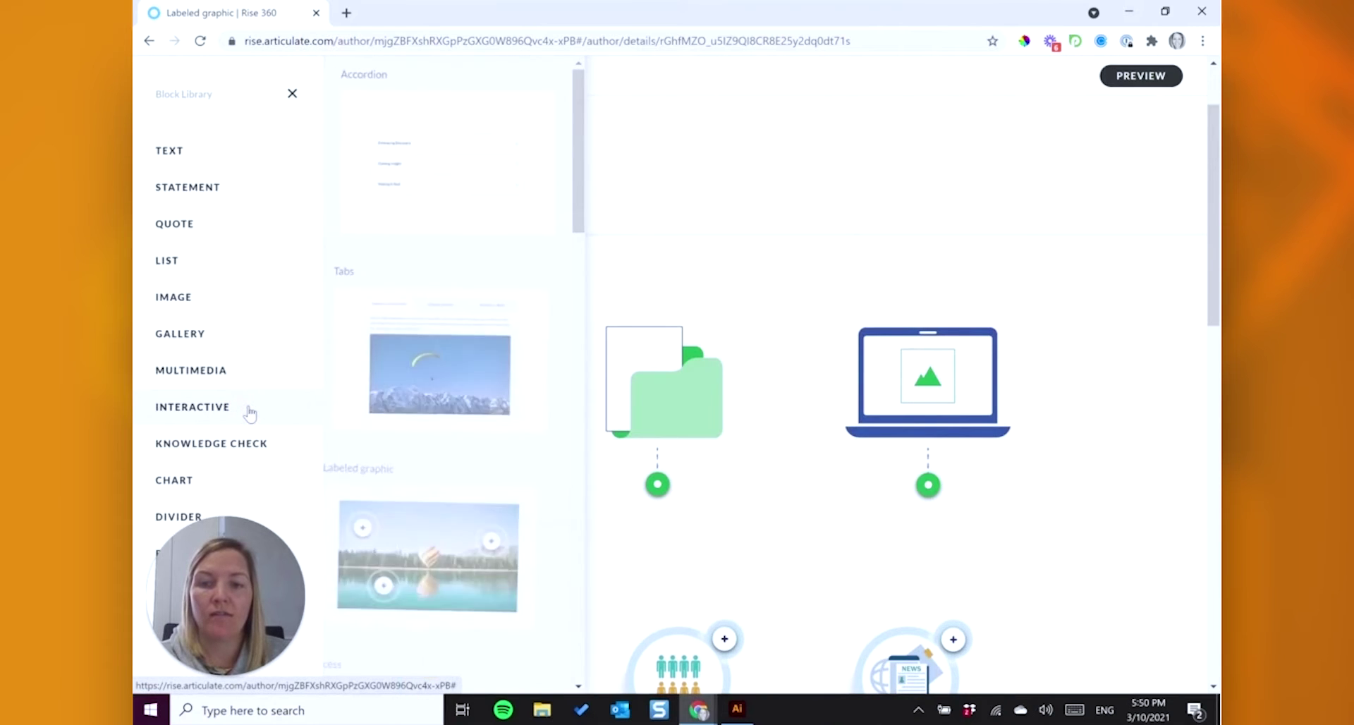
{"action": "left_click", "coordinate": [462, 534]}
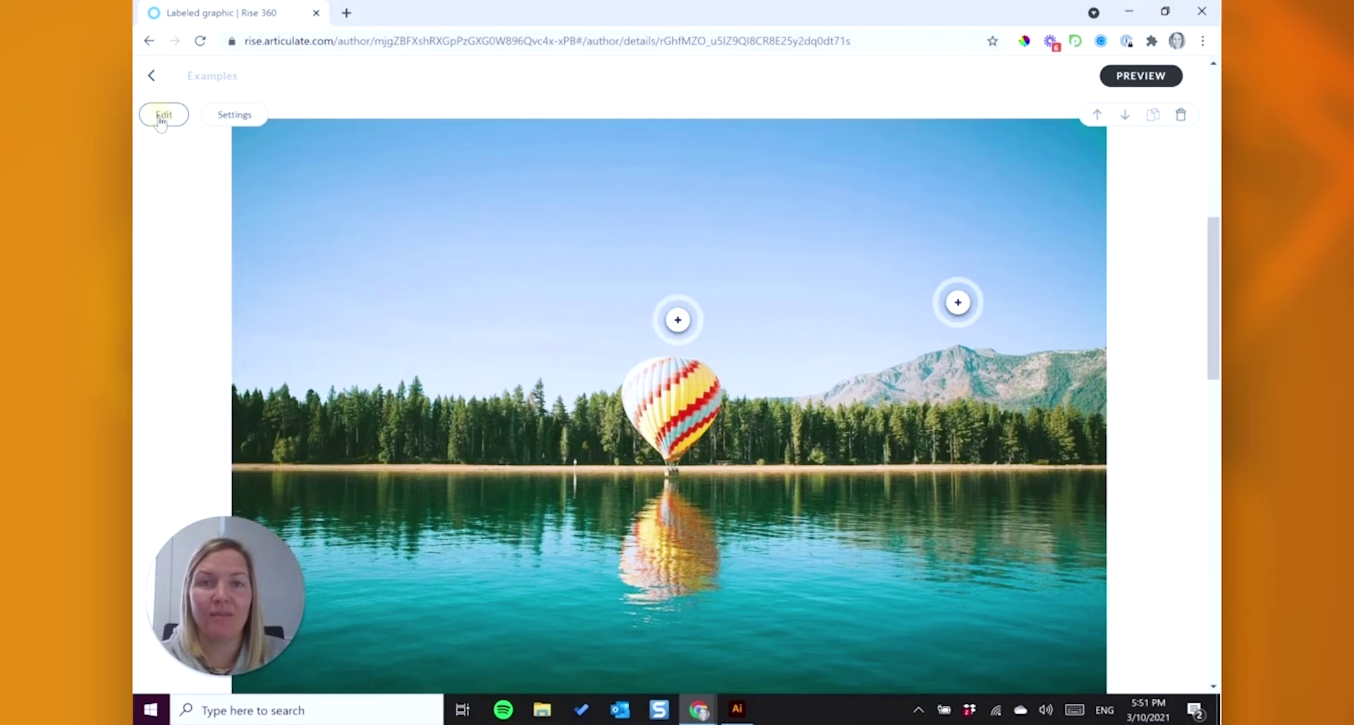
Step: Upload Communication_NOPROCESS_.png as the labeled graphic's image in place of the balloon photo
{"action": "left_click", "coordinate": [161, 117]}
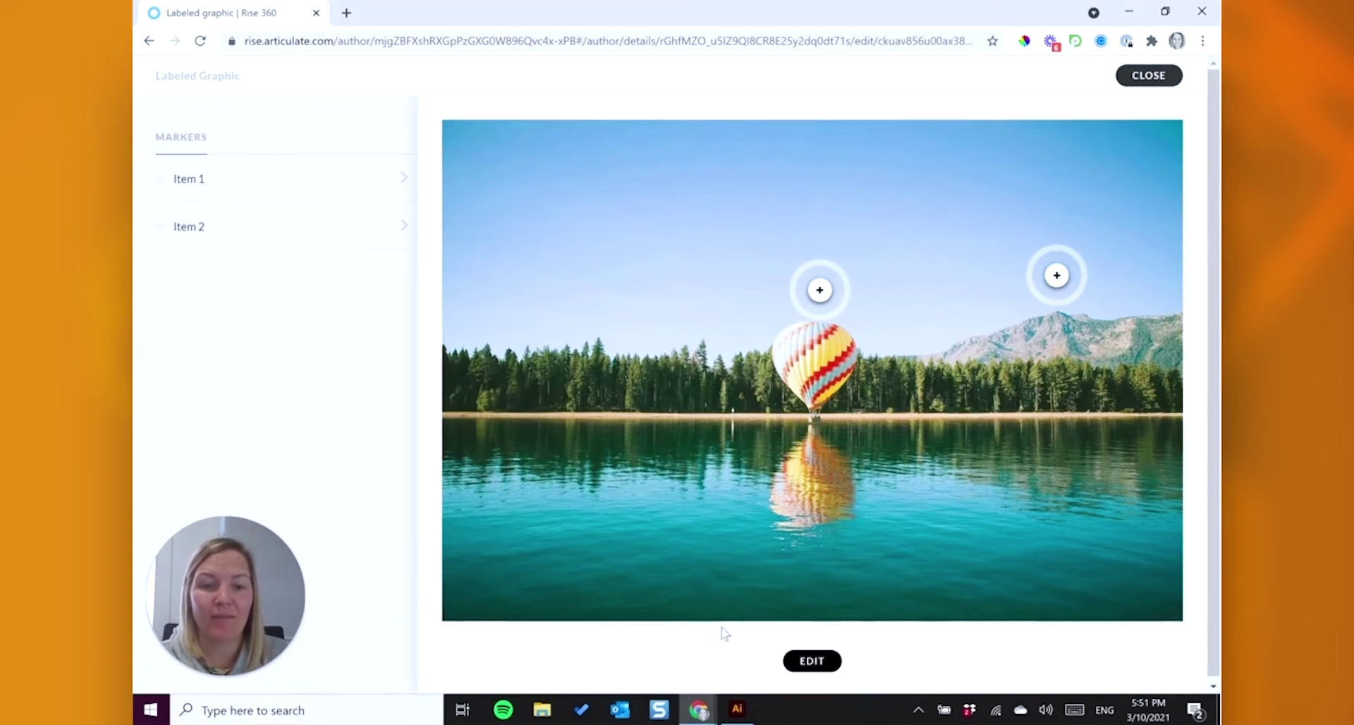
{"action": "left_click", "coordinate": [818, 662]}
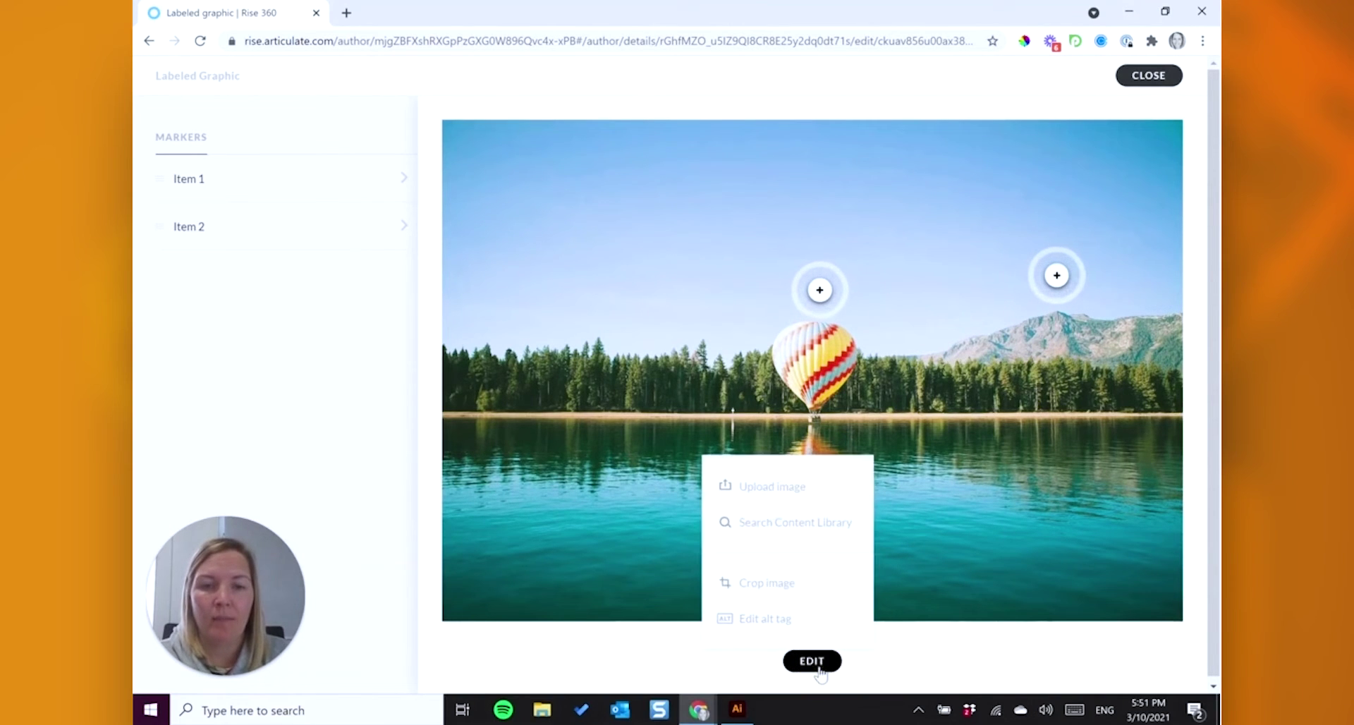
{"action": "left_click", "coordinate": [768, 485]}
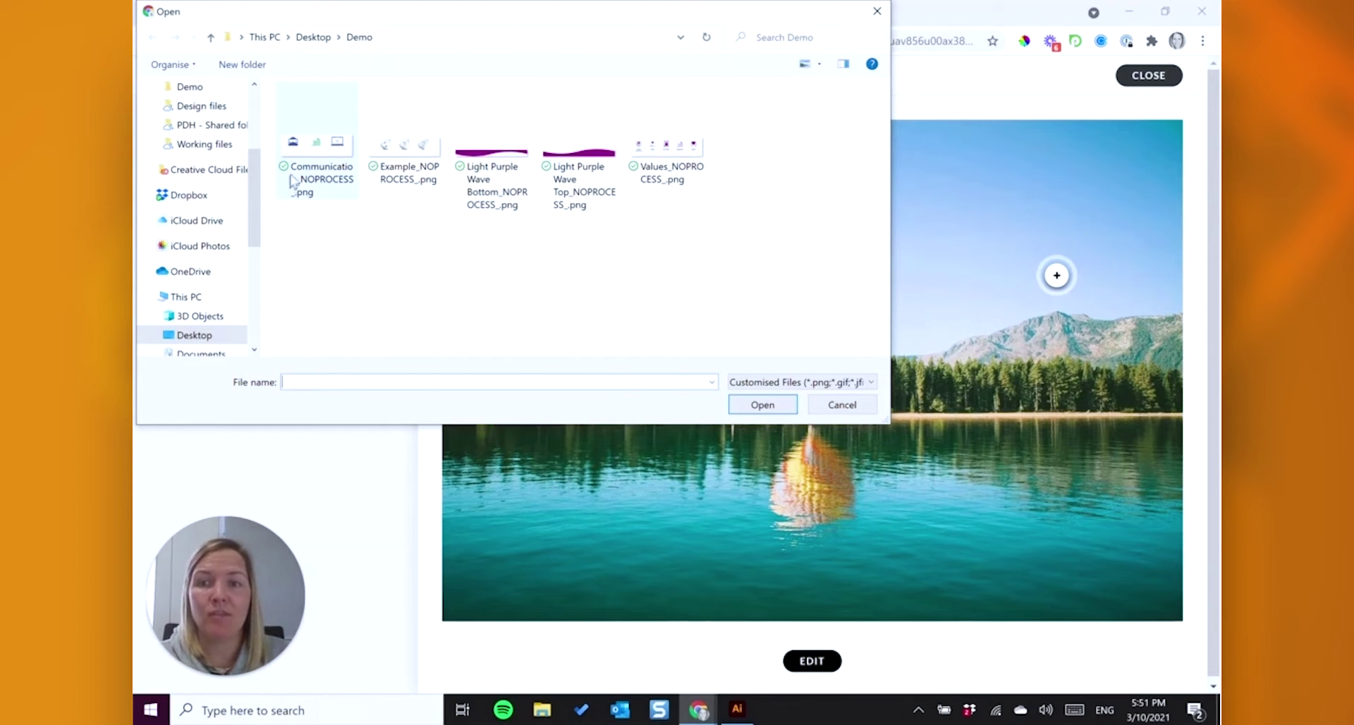
{"action": "left_click", "coordinate": [305, 148]}
{"action": "left_click", "coordinate": [751, 399]}
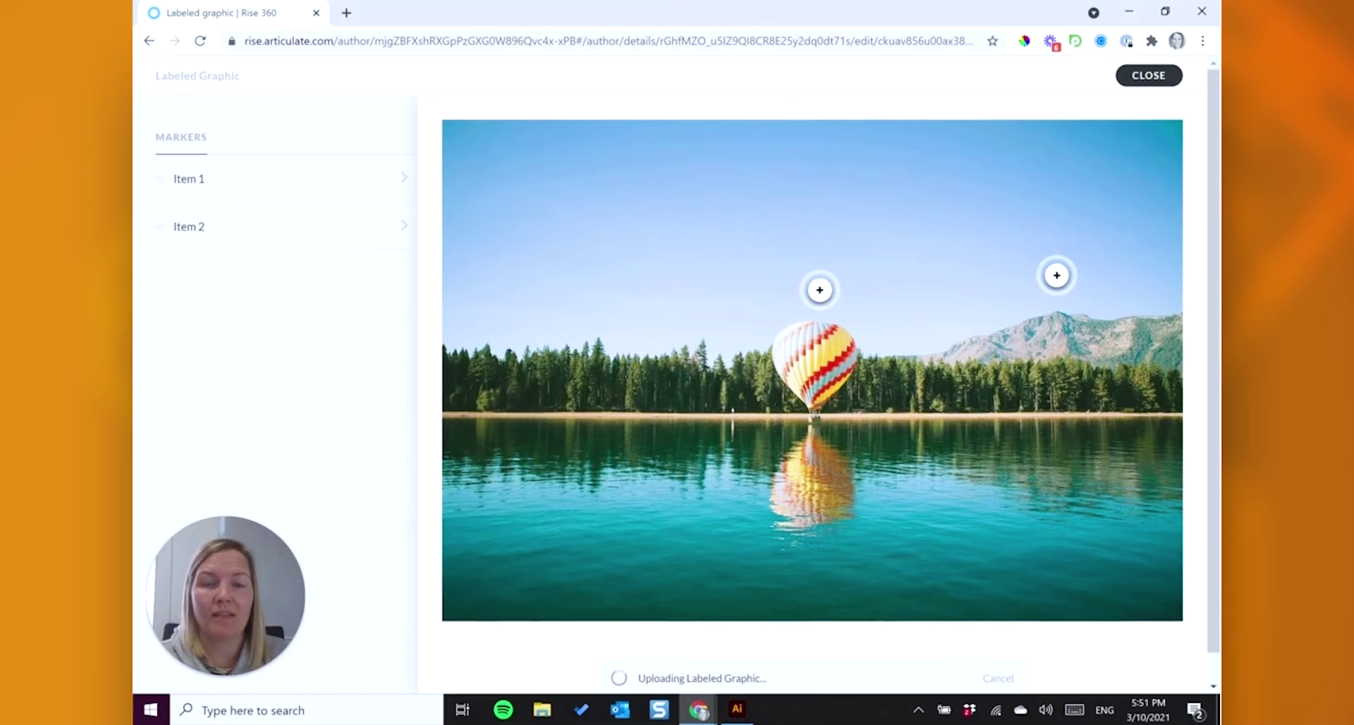
Step: Delete the two default markers, Item 1 and Item 2, from the labeled graphic
{"action": "left_click", "coordinate": [278, 184]}
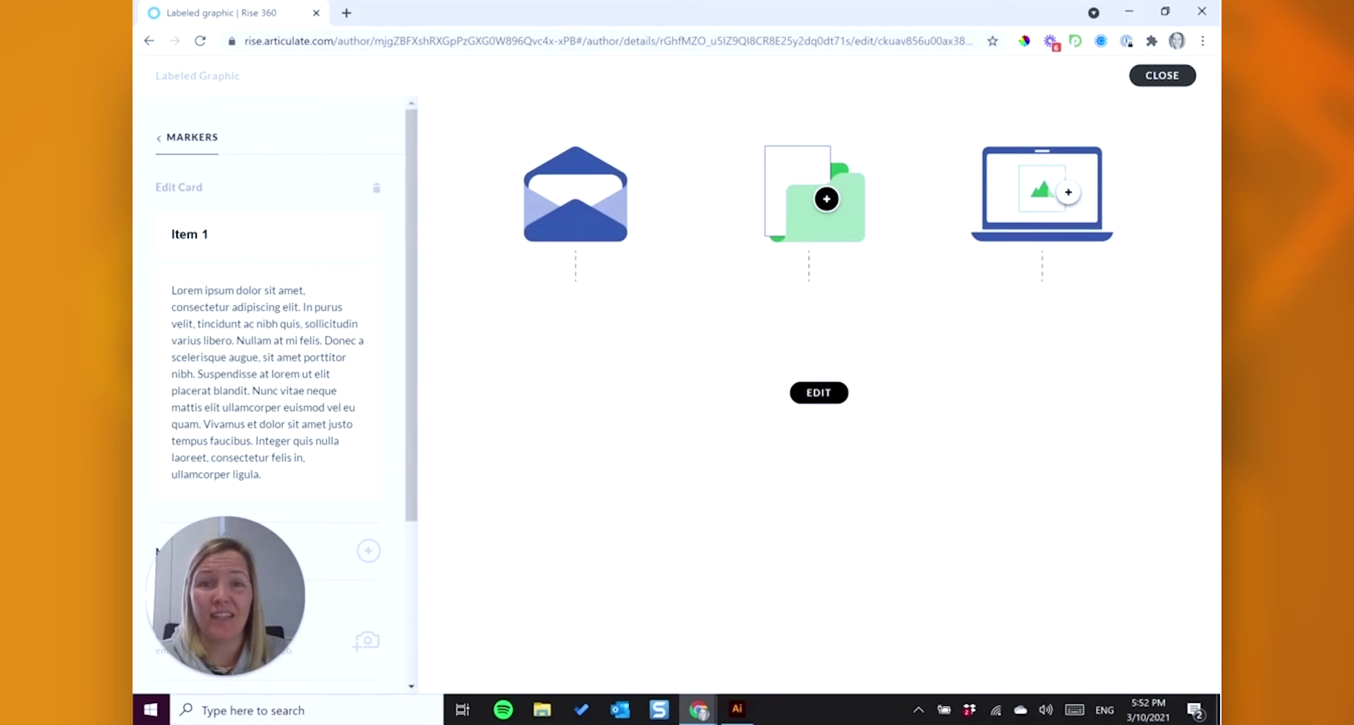
{"action": "left_click", "coordinate": [375, 194]}
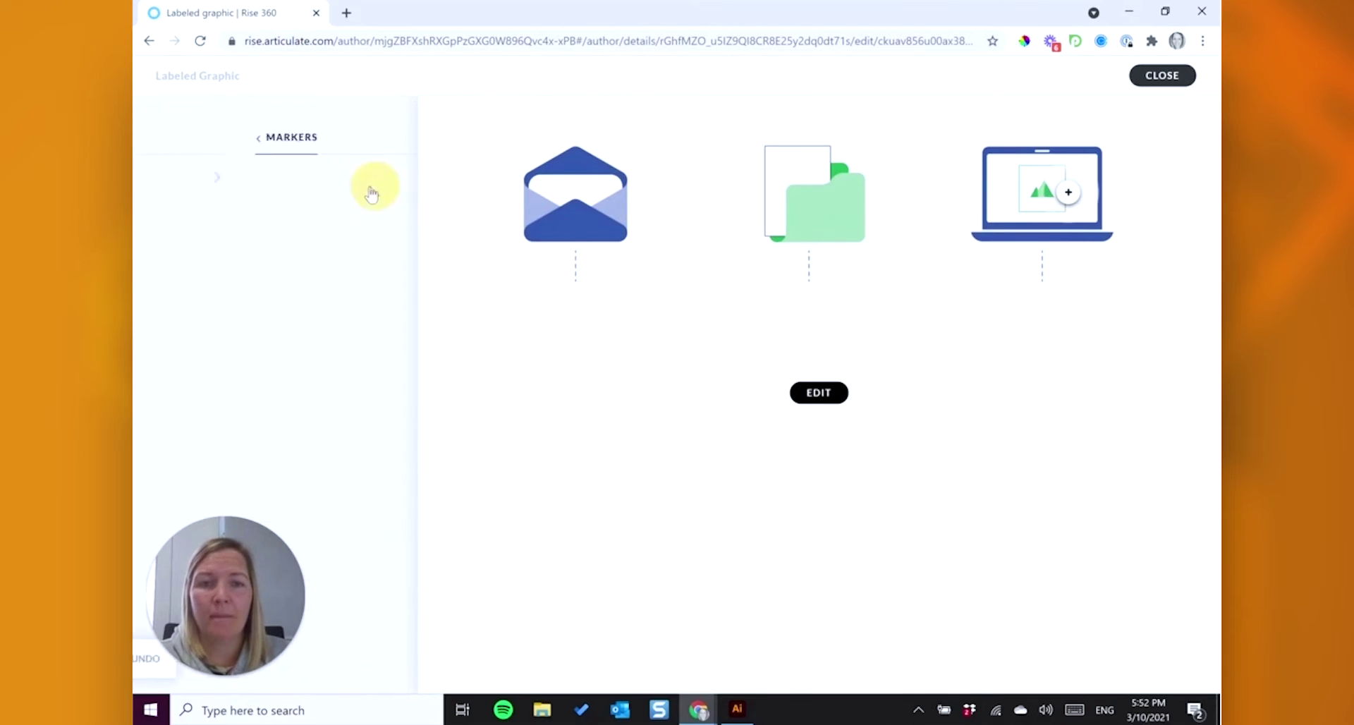
{"action": "left_click", "coordinate": [381, 178]}
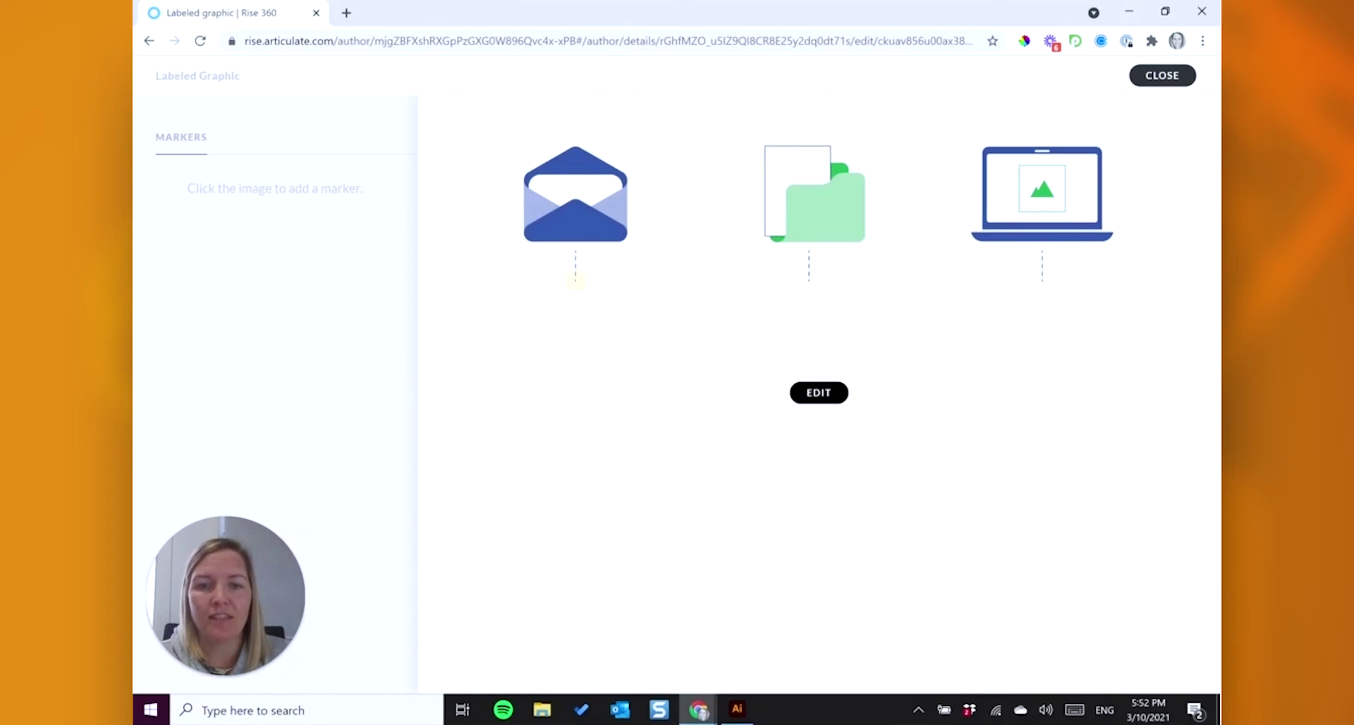
Step: Add three markers beneath the envelope, folder and laptop icons
{"action": "left_click", "coordinate": [576, 280]}
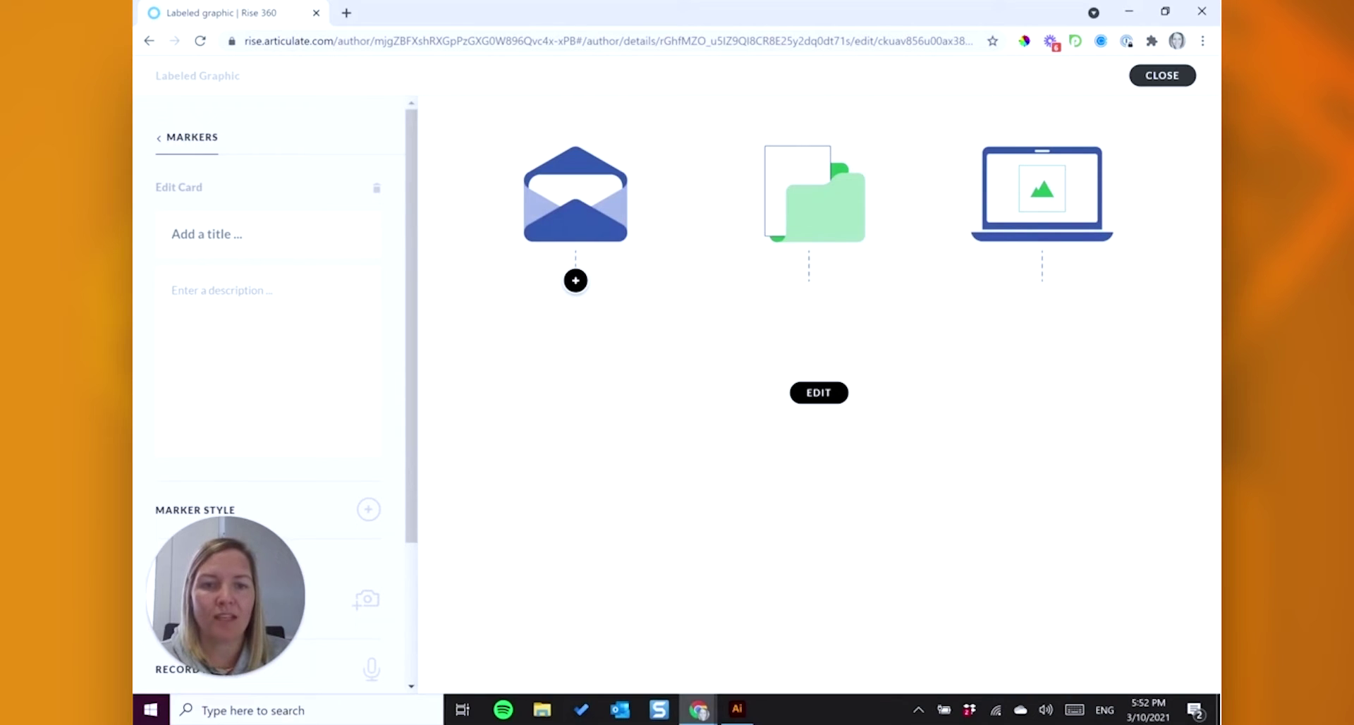
{"action": "left_click", "coordinate": [809, 280]}
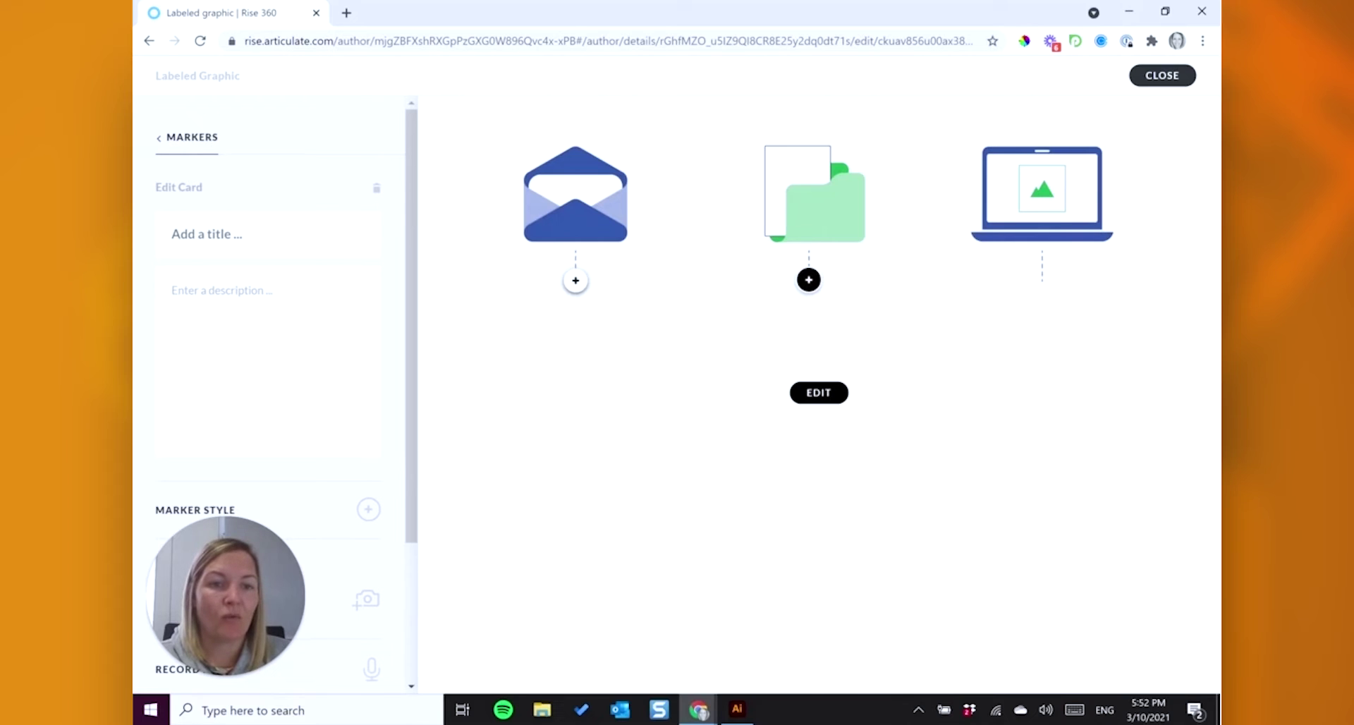
{"action": "left_click", "coordinate": [1042, 281]}
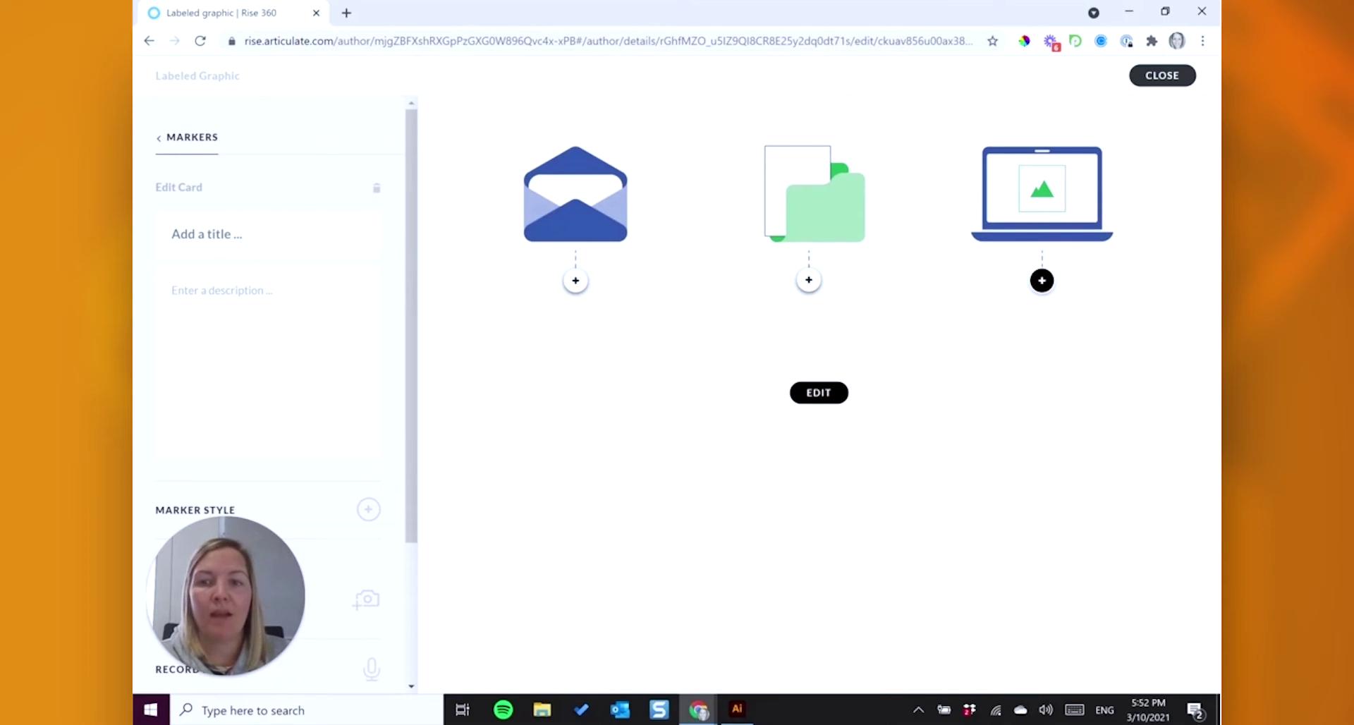
Step: Title the laptop marker 'Digital' and bring up its marker style choices
{"action": "left_click", "coordinate": [201, 234]}
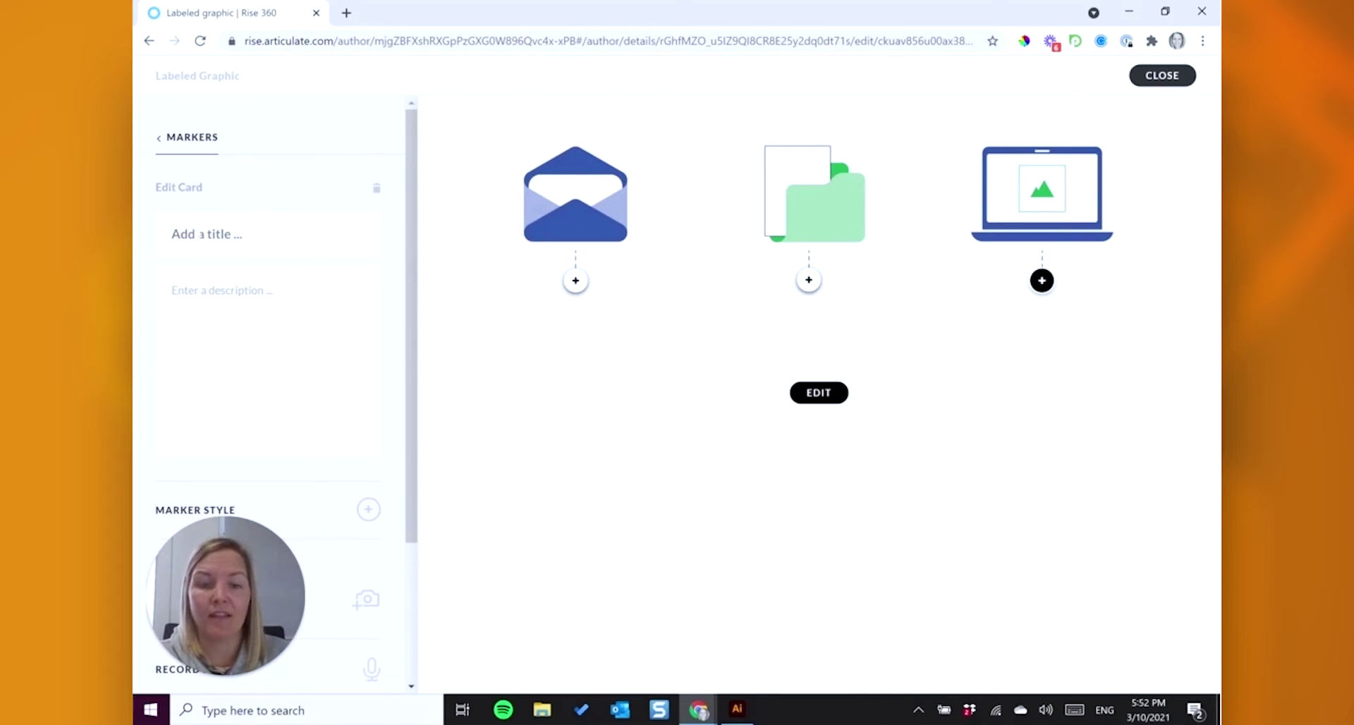
{"action": "type", "text": "Digital"}
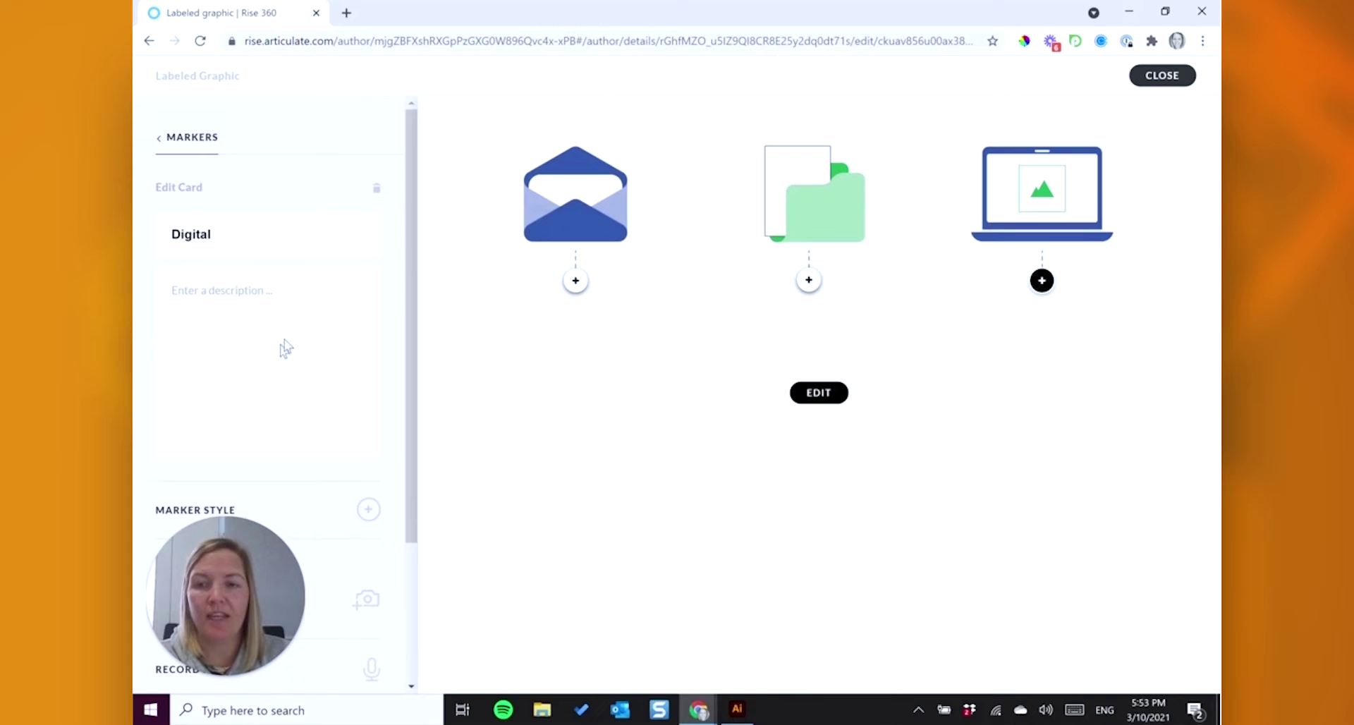
{"action": "scroll", "coordinate": [303, 292], "scroll_direction": "down", "scroll_amount": 3}
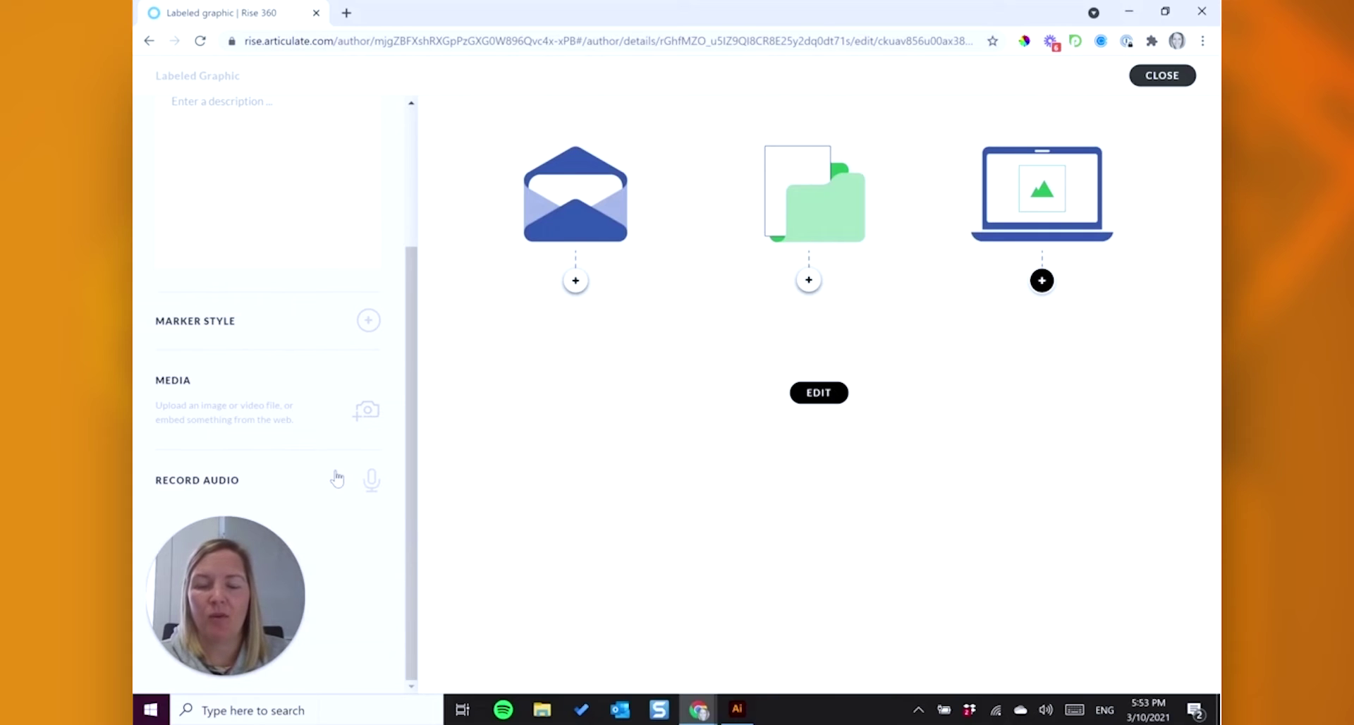
{"action": "left_click", "coordinate": [368, 322]}
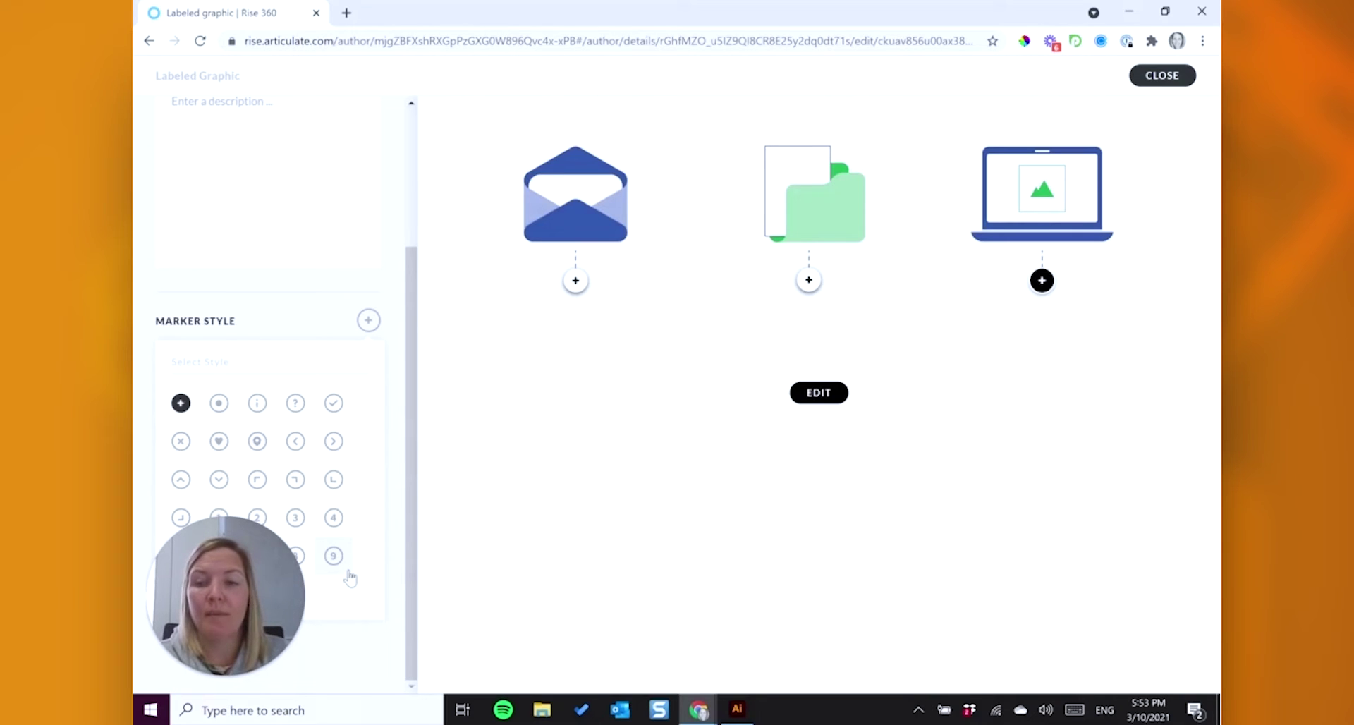
Step: Give the laptop marker the dot style, and title the folder marker 'Document' with a dot style
{"action": "left_click", "coordinate": [219, 406]}
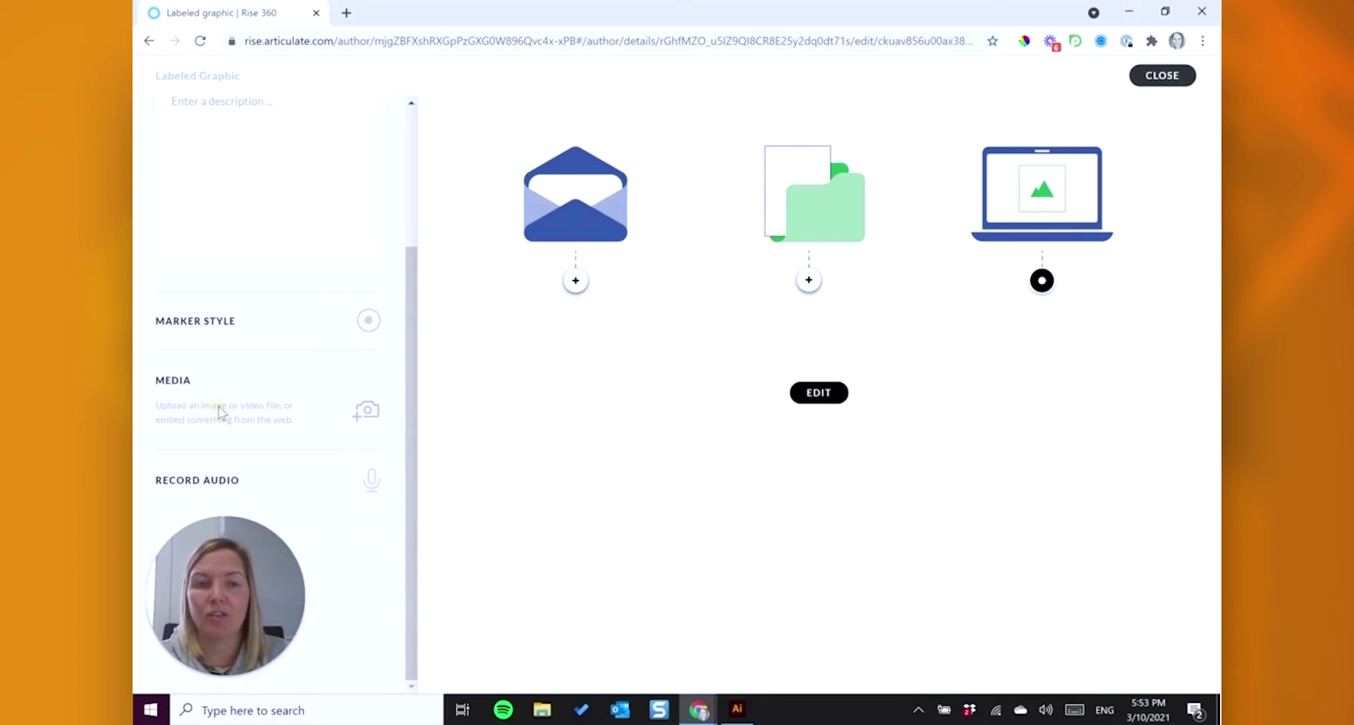
{"action": "left_click", "coordinate": [808, 280]}
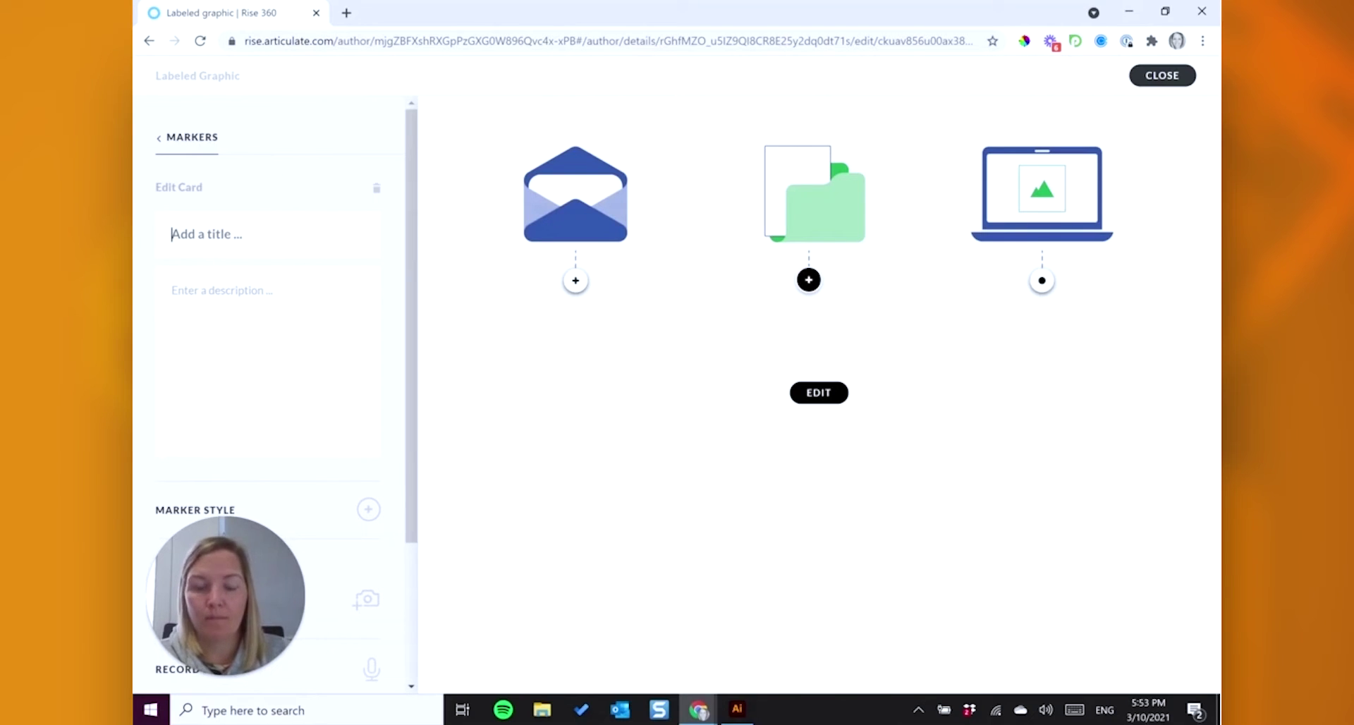
{"action": "type", "text": "Docu"}
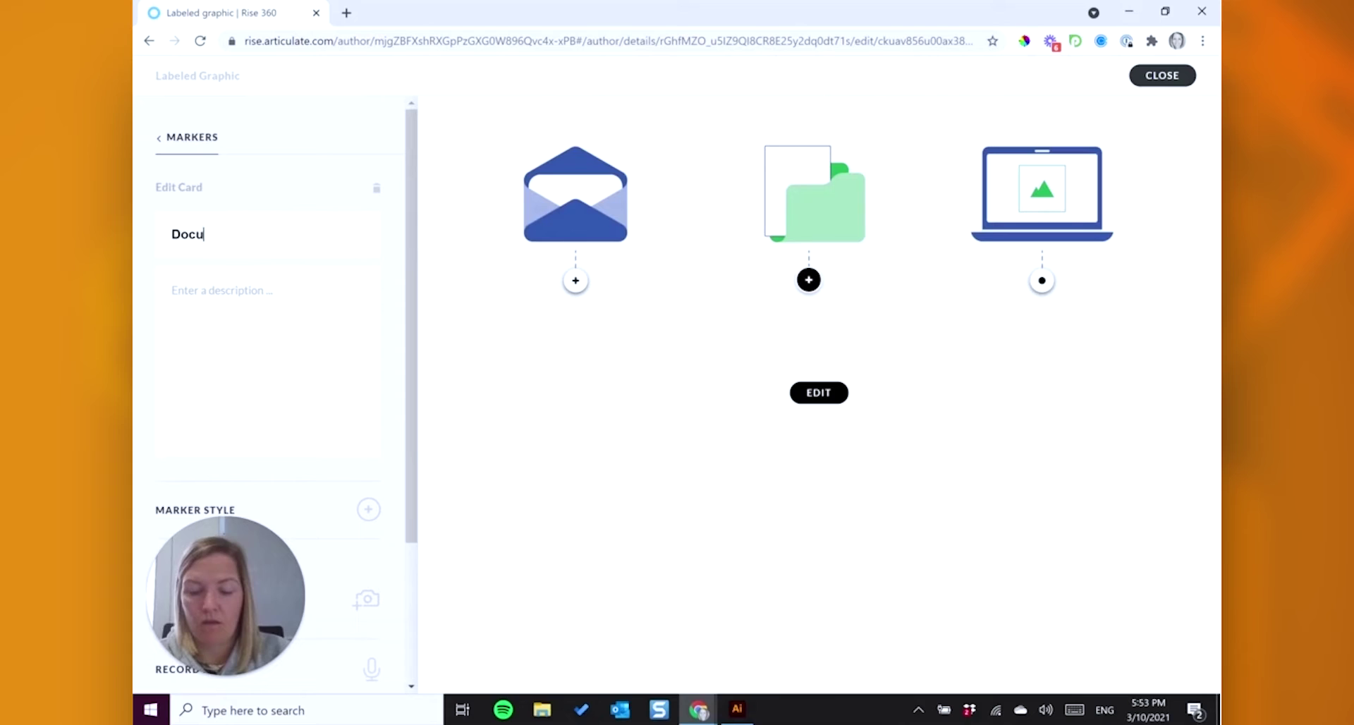
{"action": "type", "text": "ment"}
{"action": "left_click", "coordinate": [368, 510]}
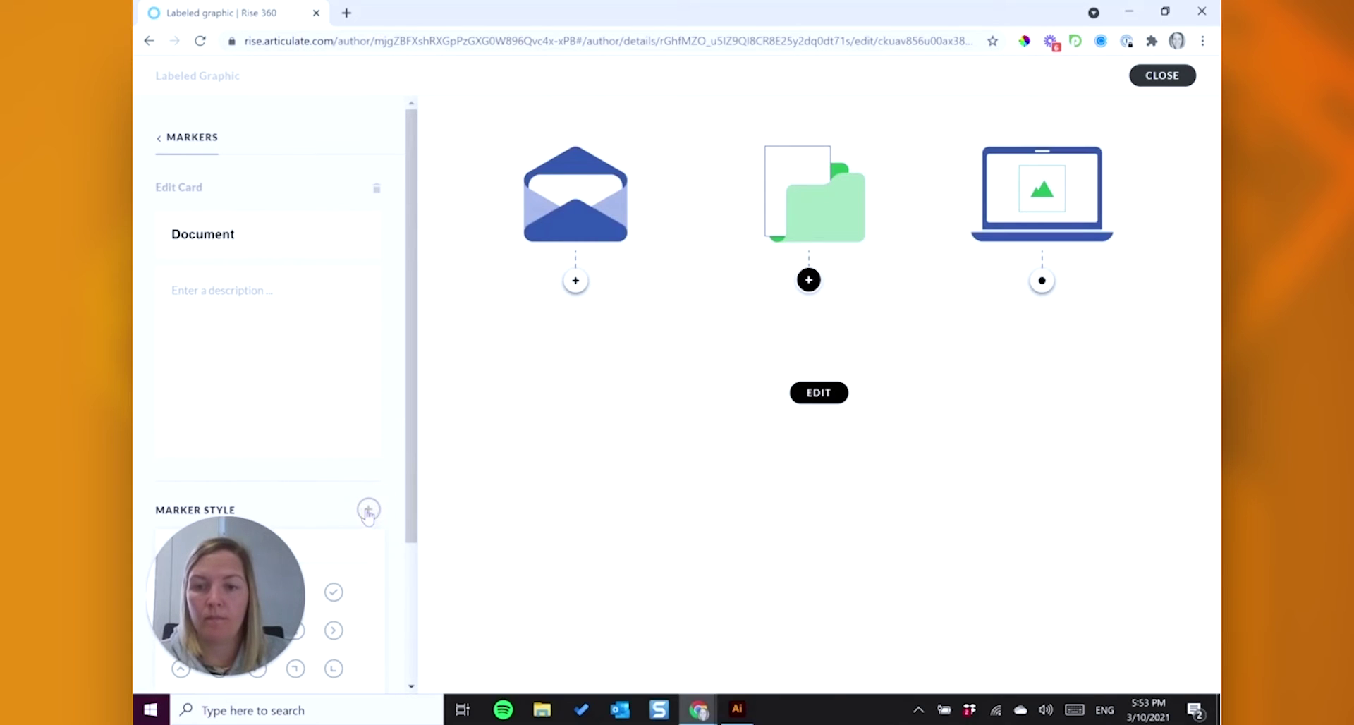
{"action": "scroll", "coordinate": [370, 545], "scroll_direction": "down", "scroll_amount": 3}
{"action": "left_click", "coordinate": [218, 404]}
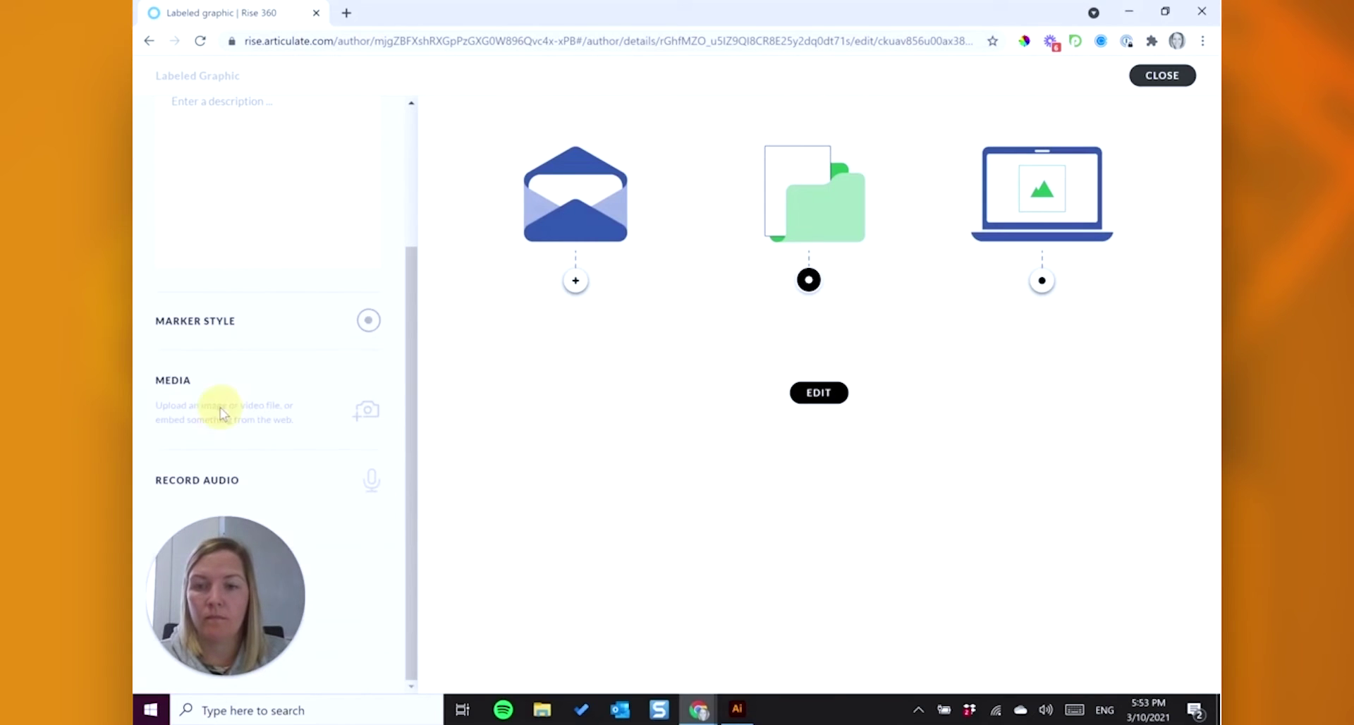
Step: Give the envelope marker the dot style, title it 'Email', and return to the markers list
{"action": "left_click", "coordinate": [576, 280]}
{"action": "scroll", "coordinate": [296, 338], "scroll_direction": "down", "scroll_amount": 3}
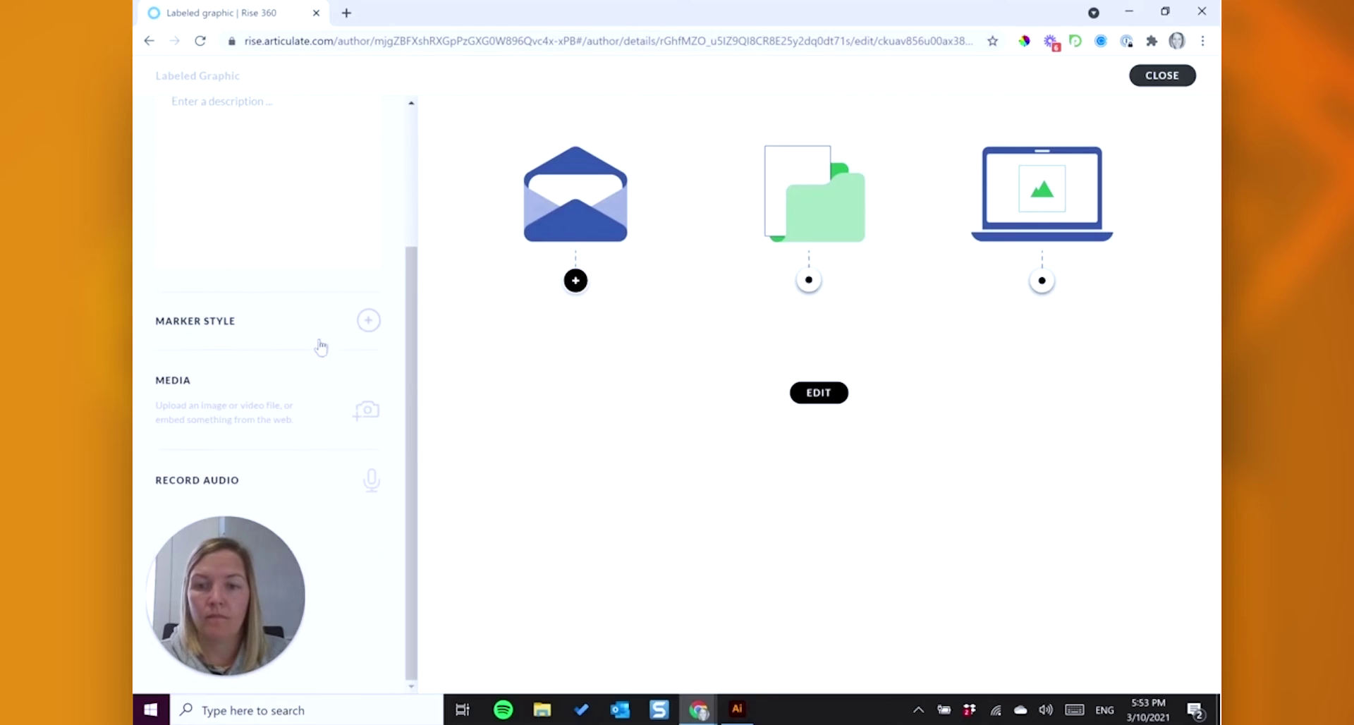
{"action": "left_click", "coordinate": [369, 321]}
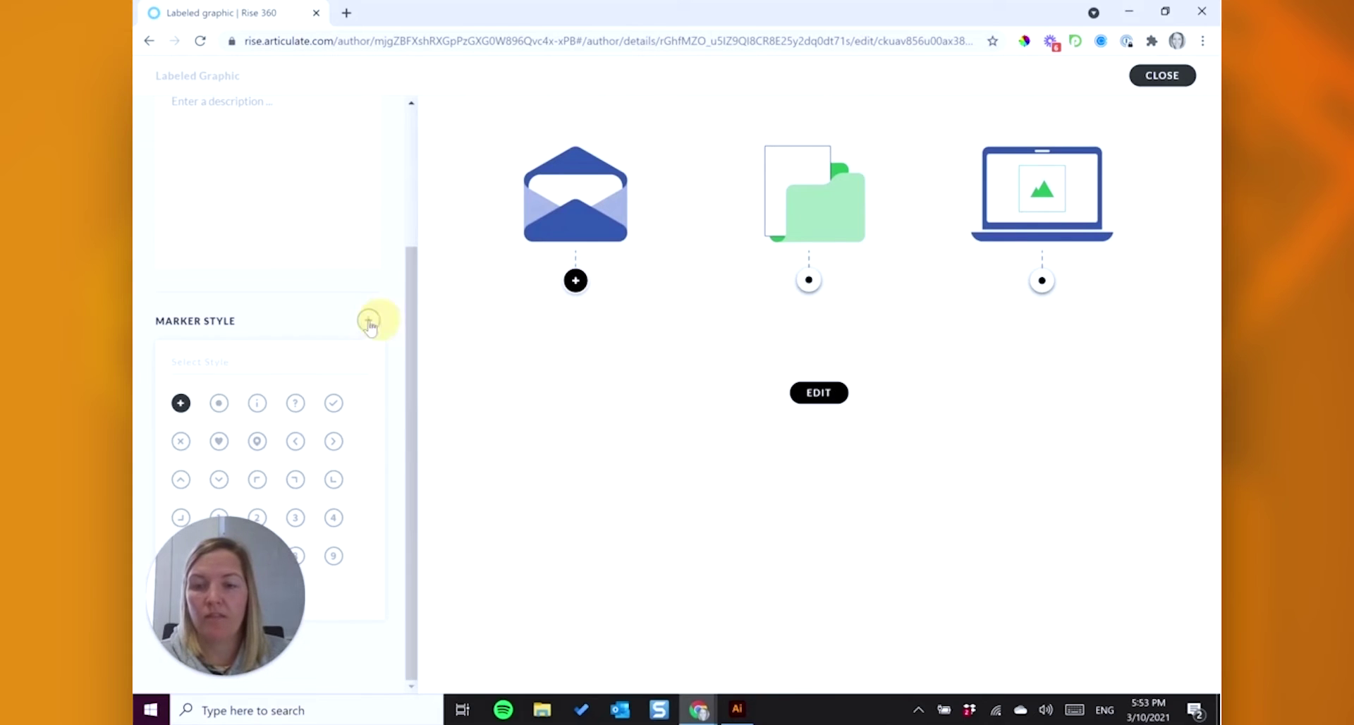
{"action": "left_click", "coordinate": [218, 403]}
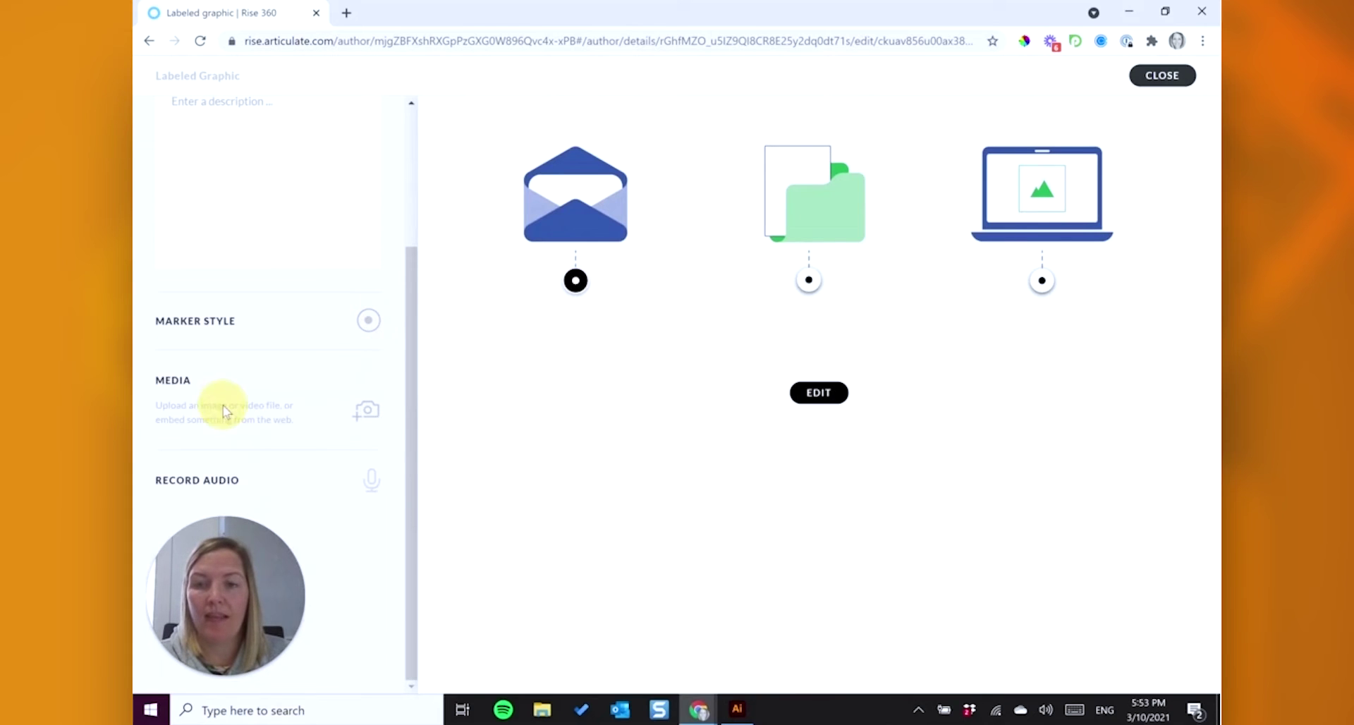
{"action": "left_click", "coordinate": [369, 322]}
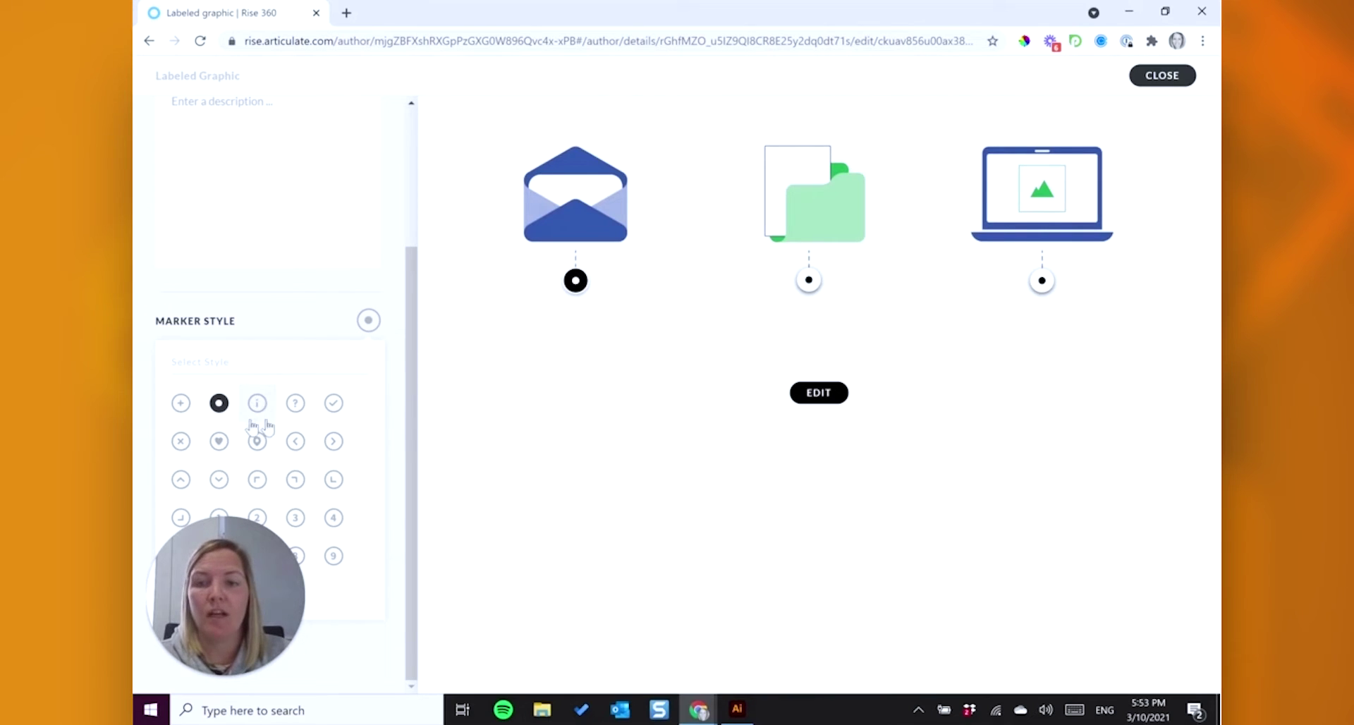
{"action": "left_click", "coordinate": [219, 403]}
{"action": "scroll", "coordinate": [275, 381], "scroll_direction": "up", "scroll_amount": 3}
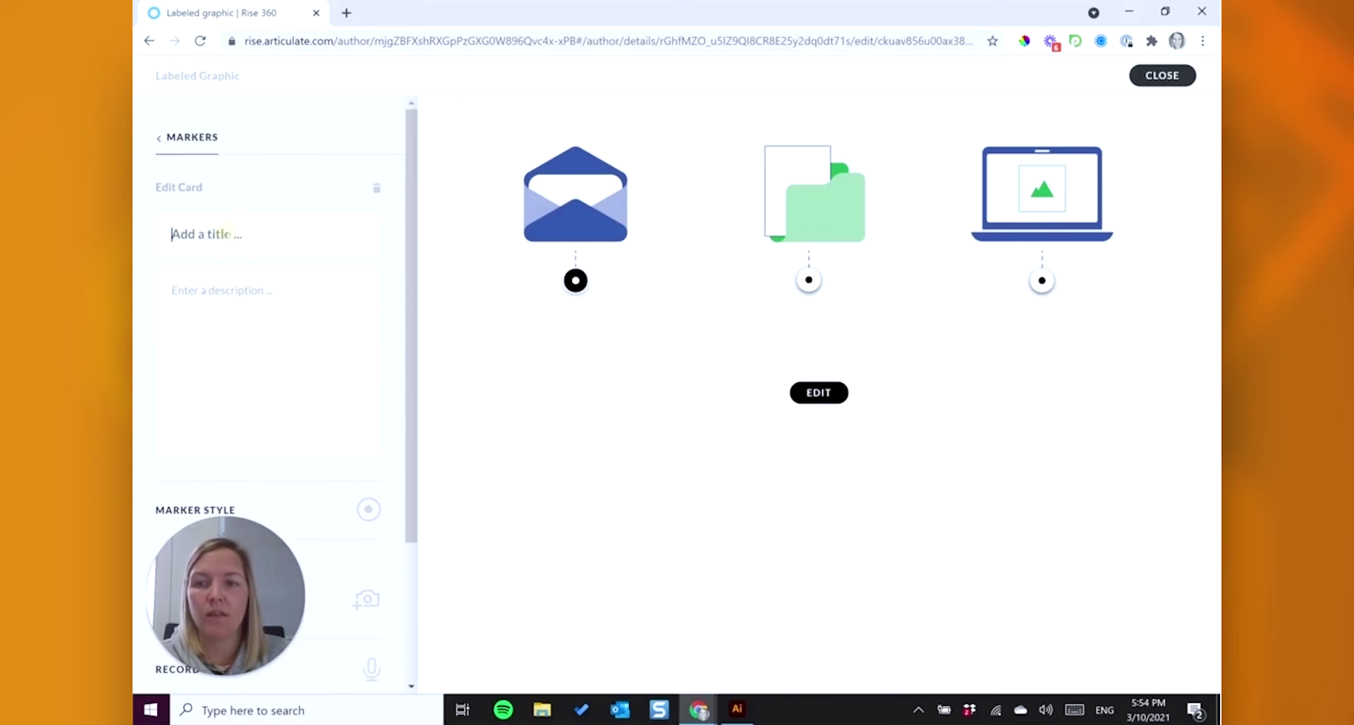
{"action": "type", "text": "Email"}
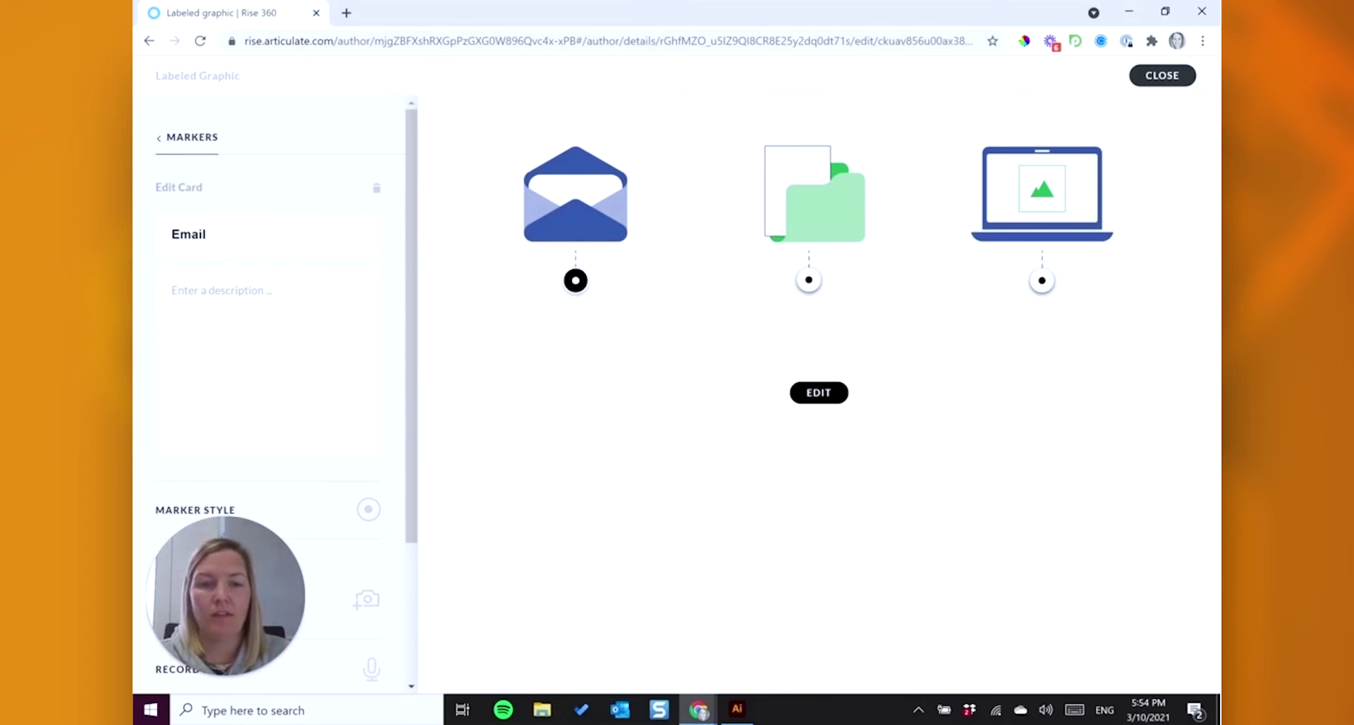
{"action": "left_click", "coordinate": [158, 139]}
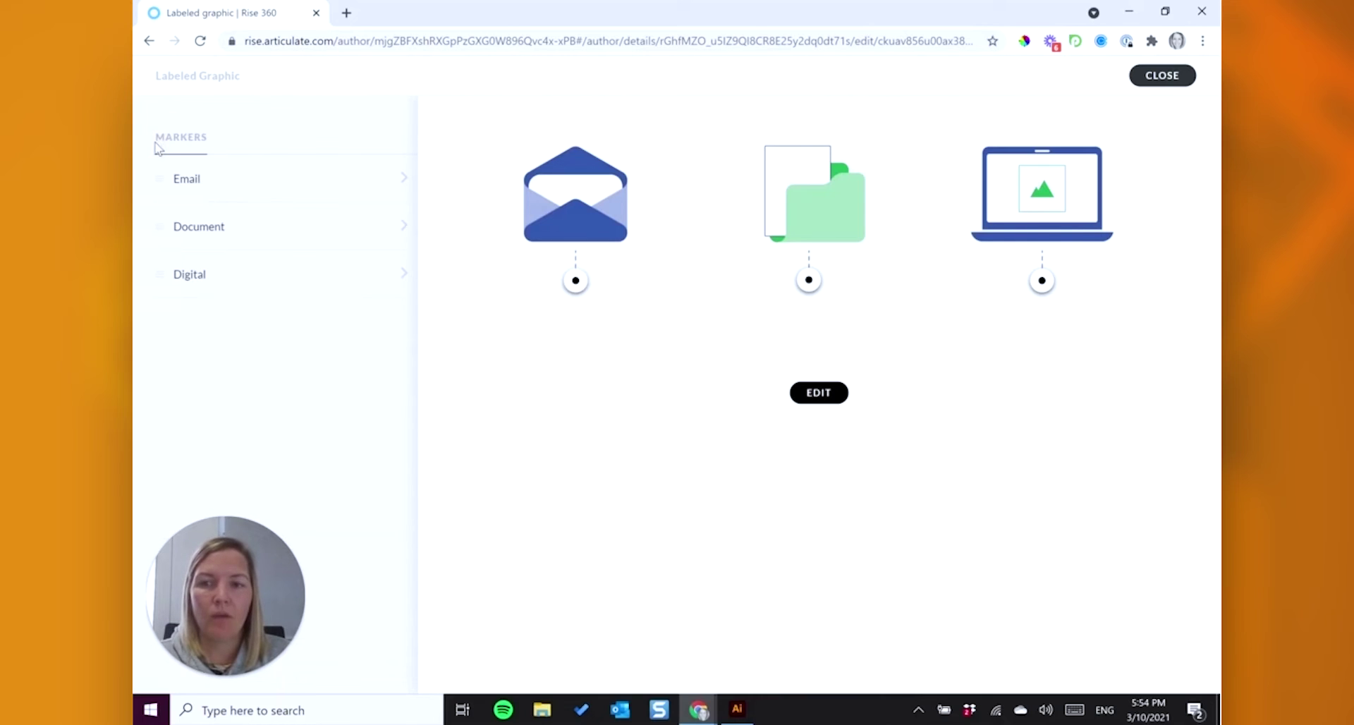
Step: Set the labeled graphic's marker colour to the folder's green, #309C53, sampled with the eyedropper
{"action": "left_click", "coordinate": [1176, 81]}
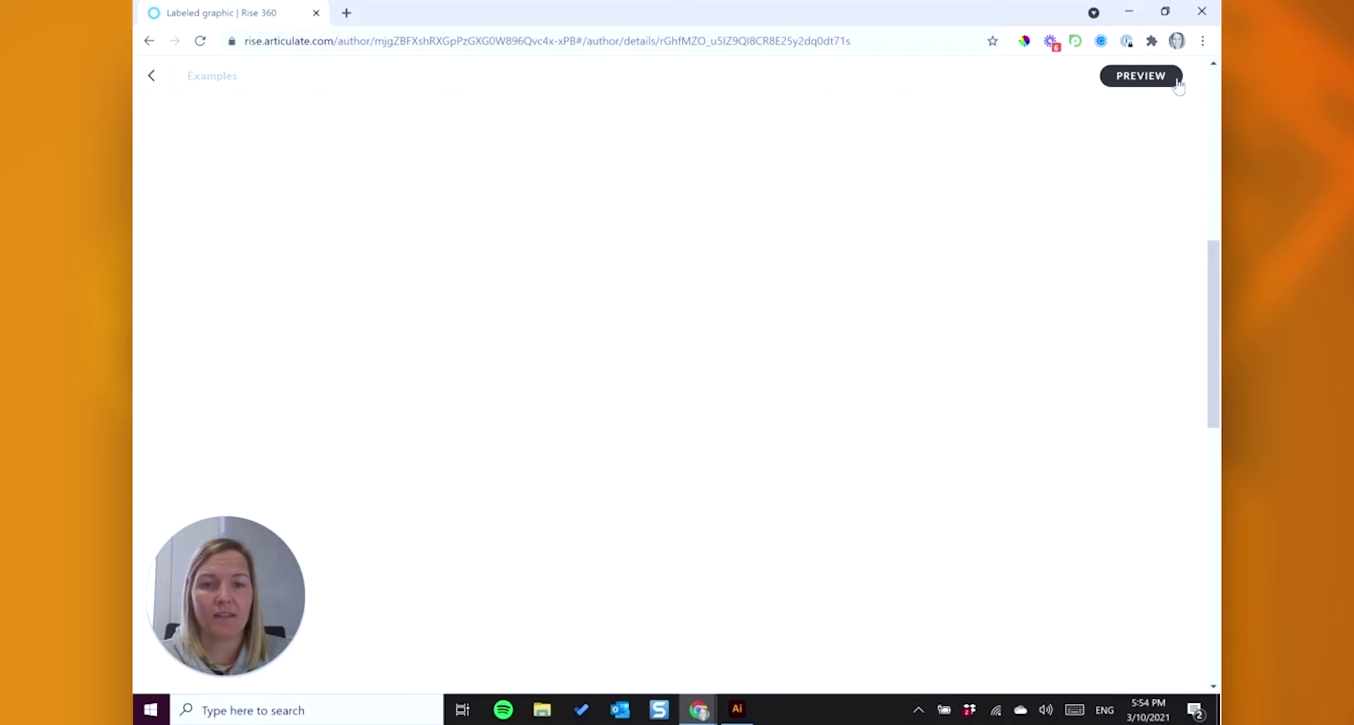
{"action": "scroll", "coordinate": [1048, 296], "scroll_direction": "up", "scroll_amount": 1}
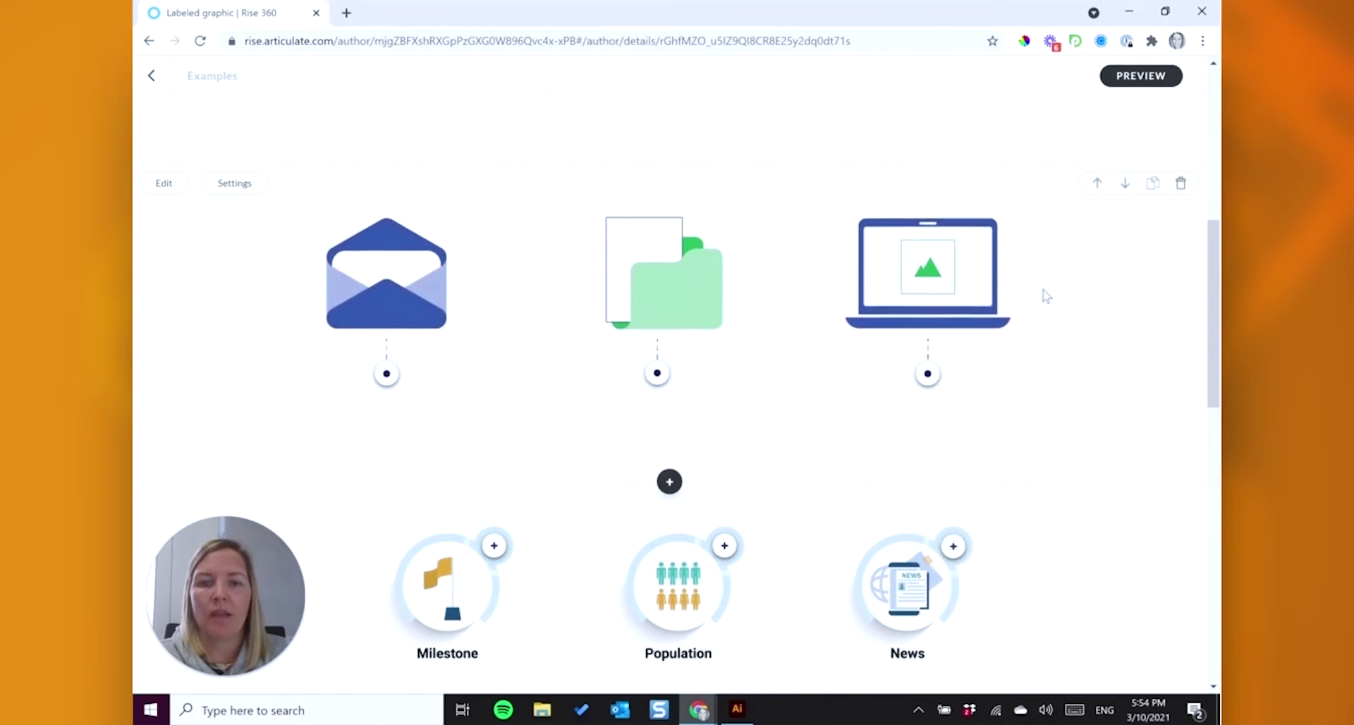
{"action": "left_click", "coordinate": [246, 190]}
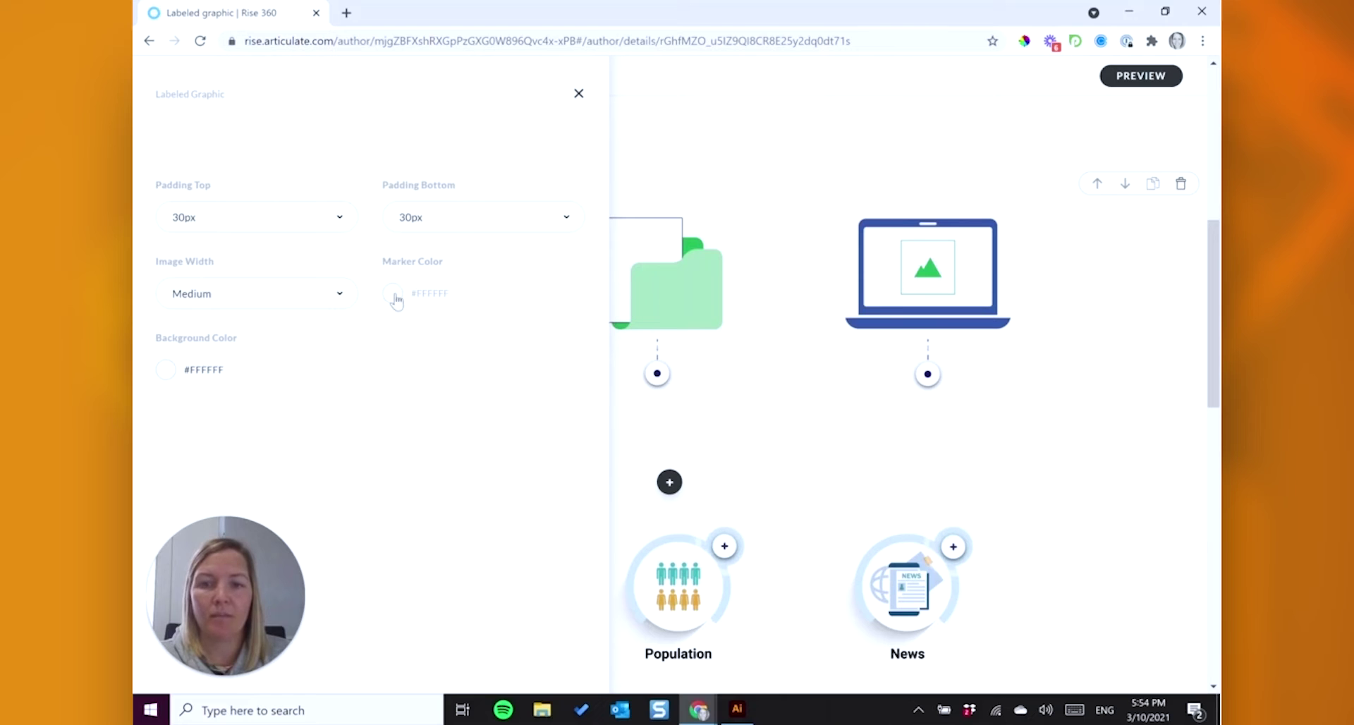
{"action": "left_click", "coordinate": [1023, 41]}
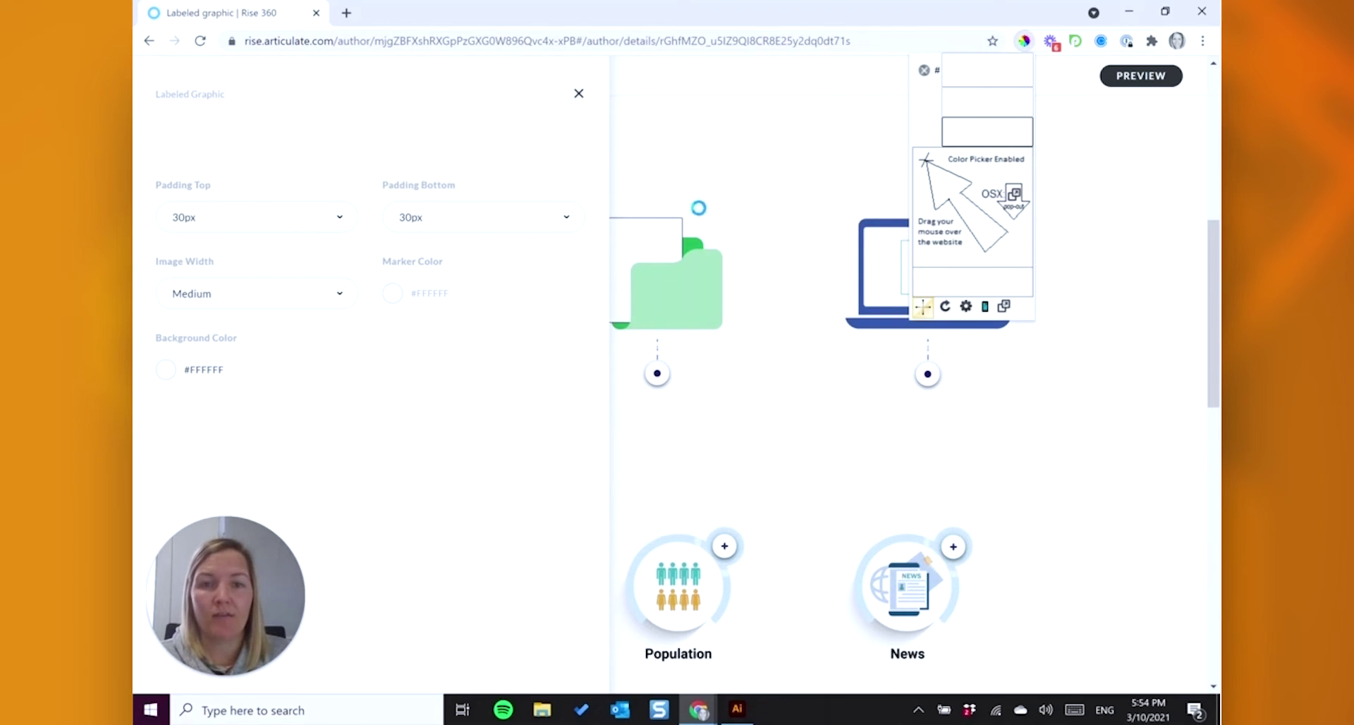
{"action": "left_click", "coordinate": [693, 242]}
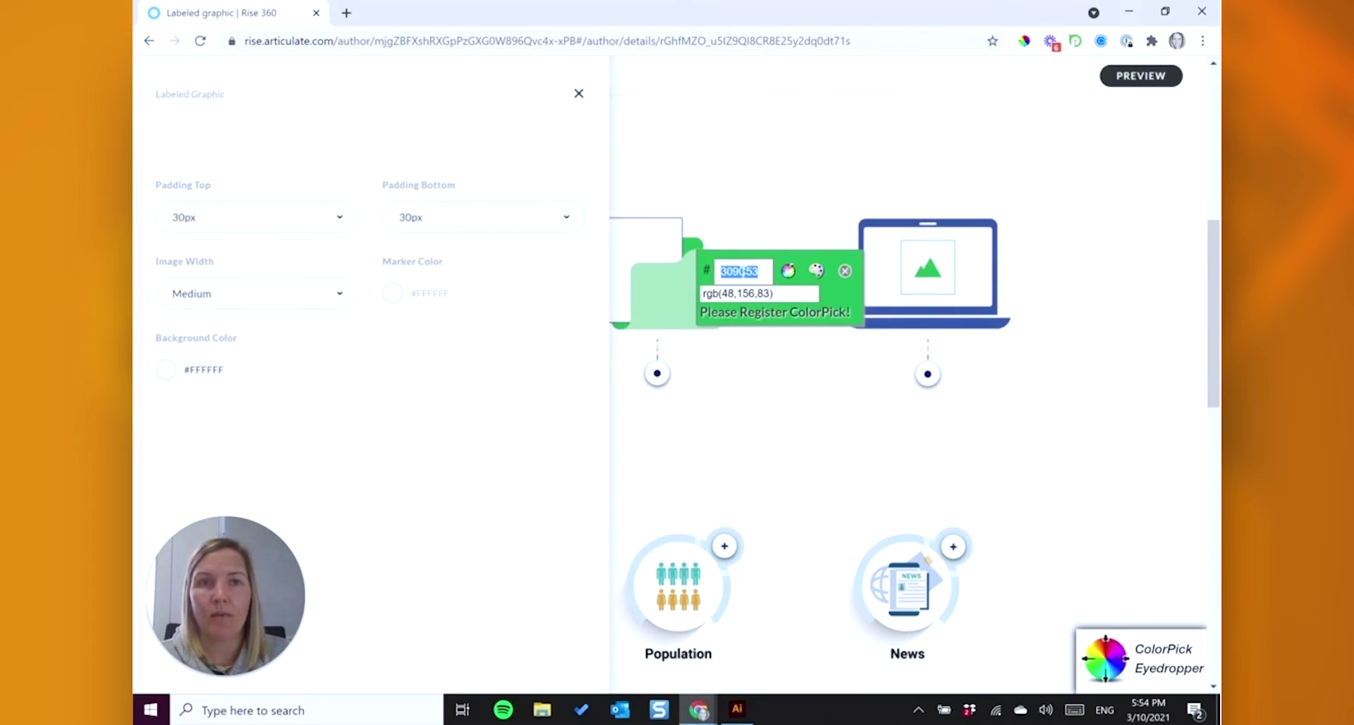
{"action": "right_click", "coordinate": [737, 271]}
{"action": "left_click", "coordinate": [762, 282]}
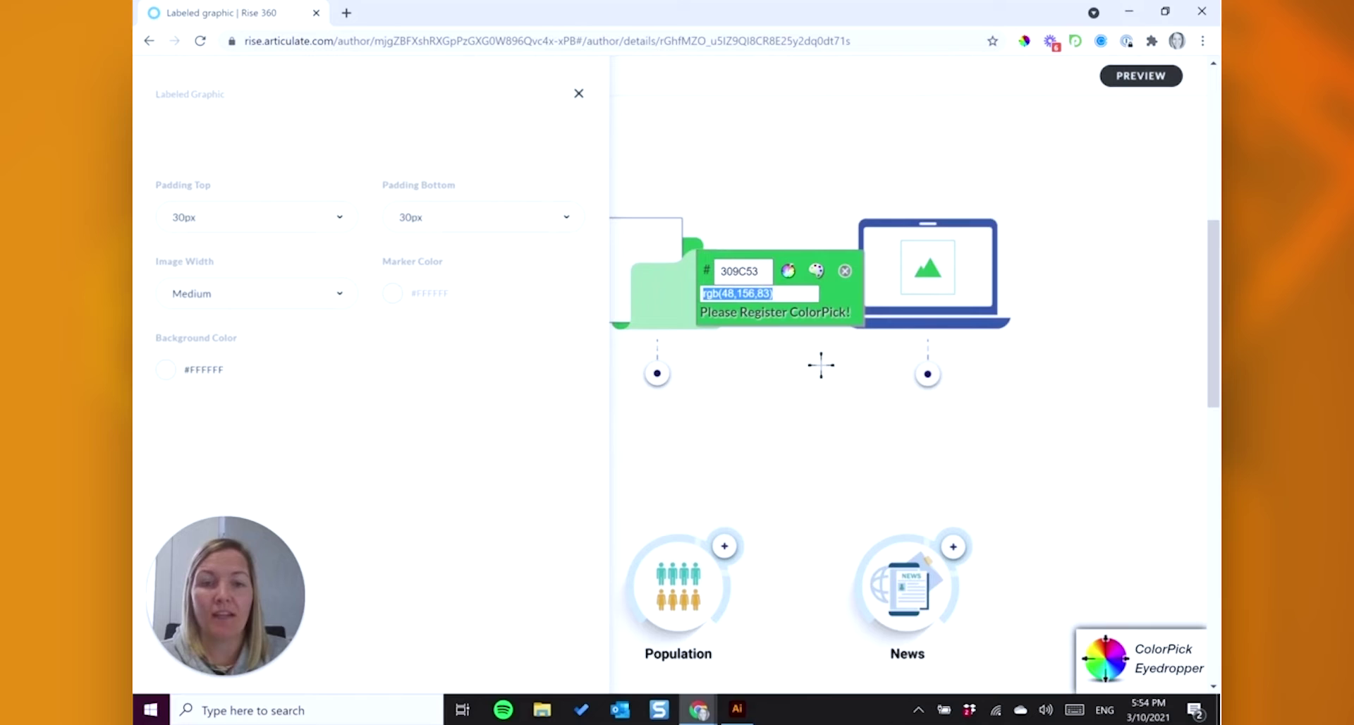
{"action": "key", "text": "Escape"}
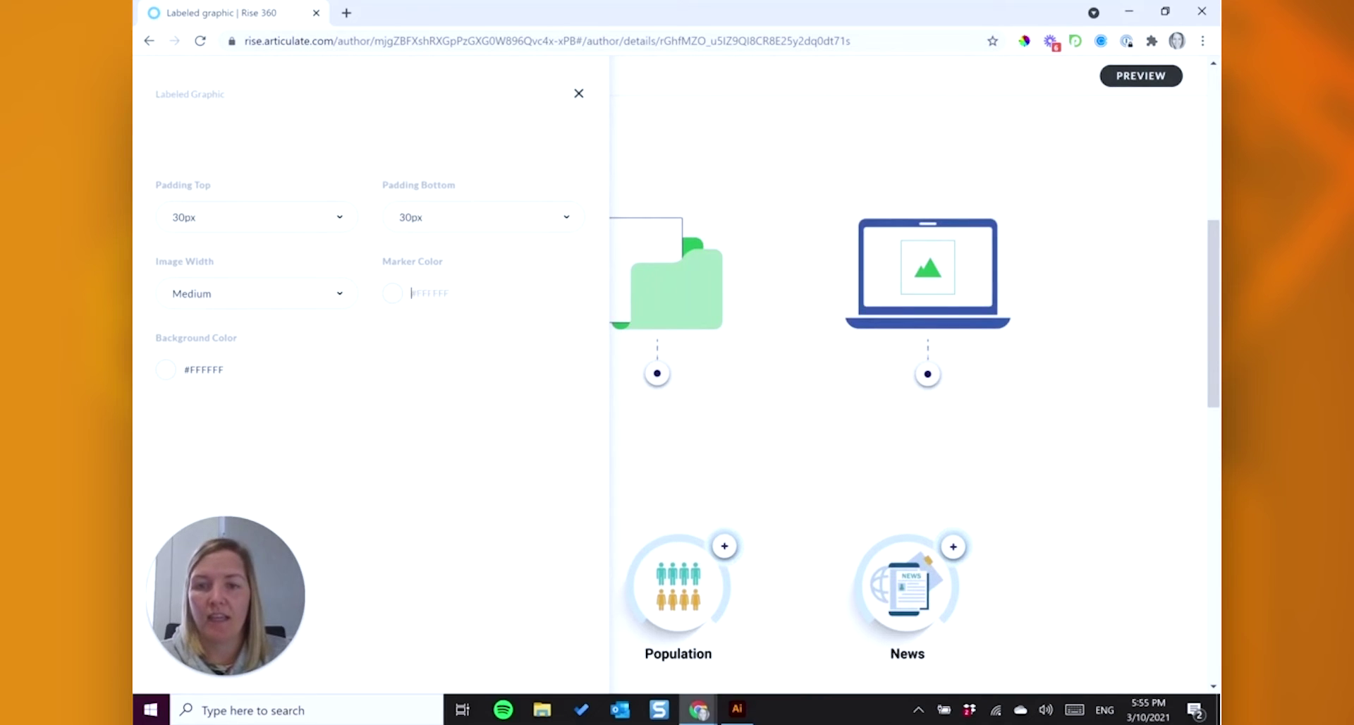
{"action": "key", "text": "ctrl+v"}
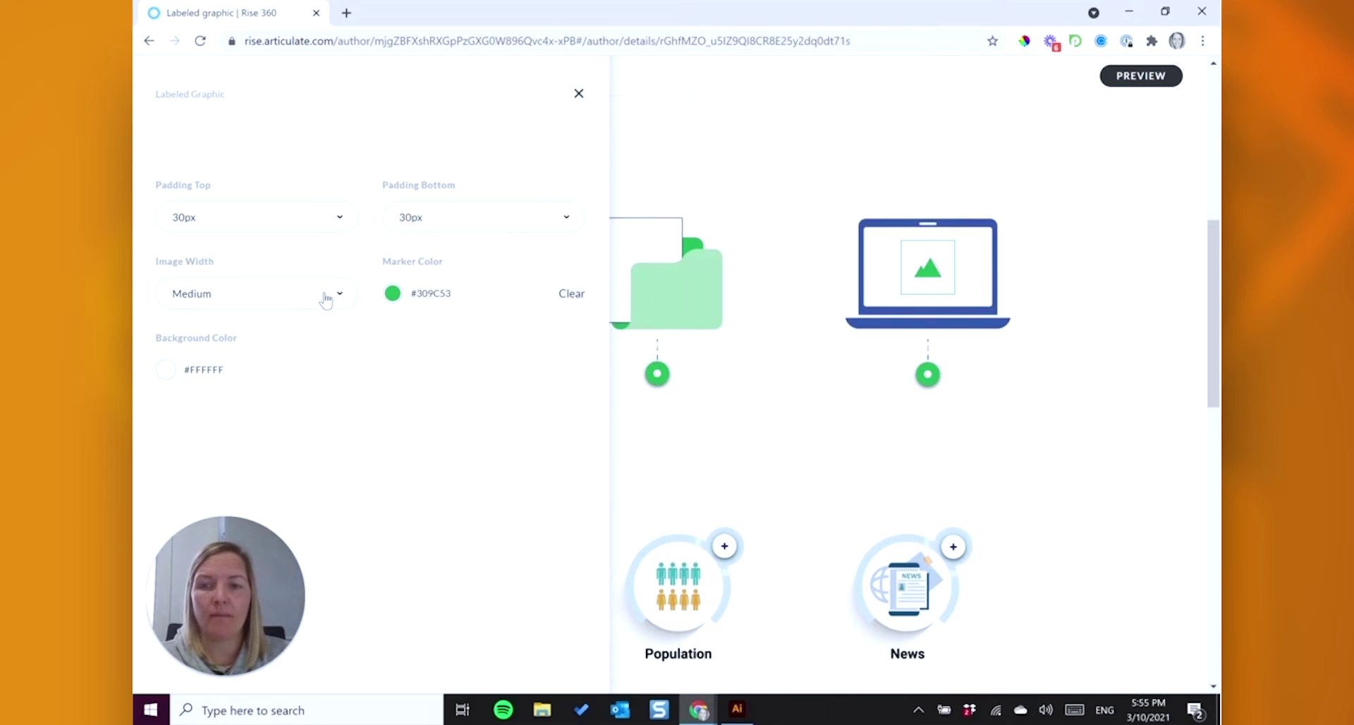
{"action": "left_click", "coordinate": [579, 93]}
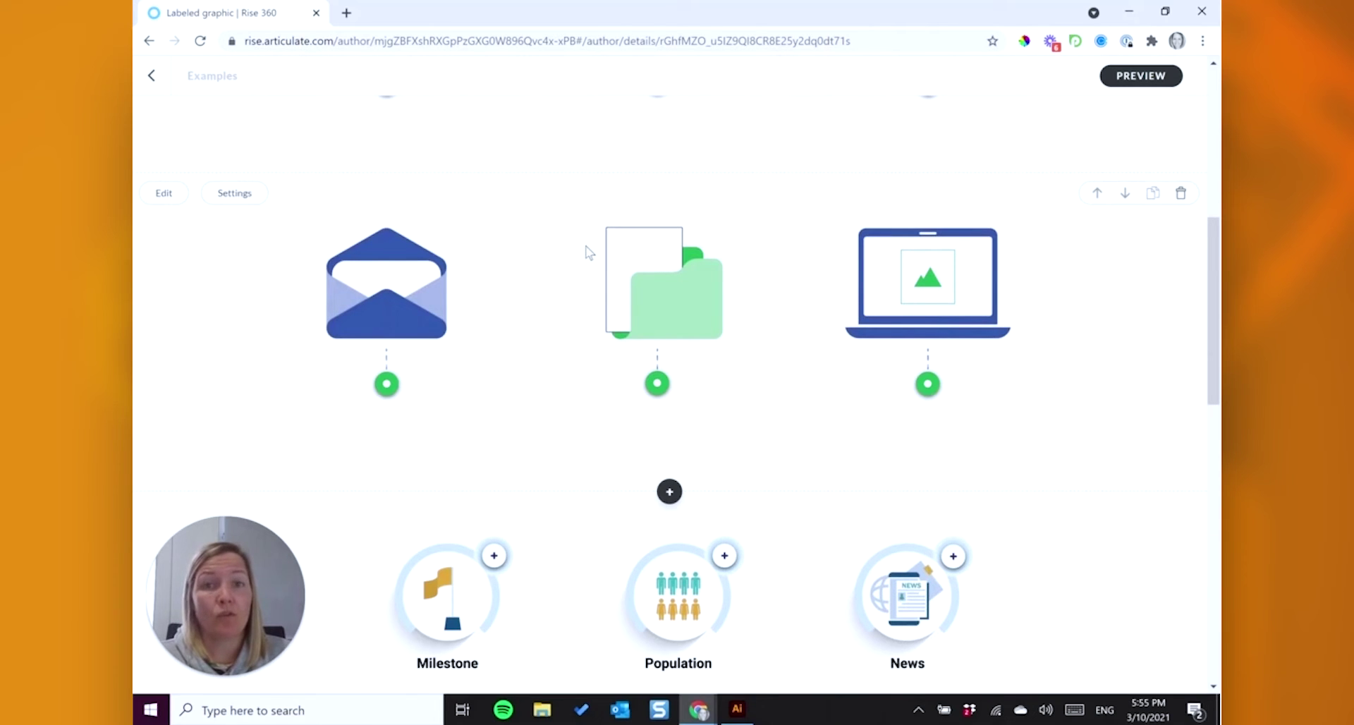
Step: Set the block background to #F2F2F2 with 50px top and 20px bottom padding
{"action": "left_click", "coordinate": [236, 201]}
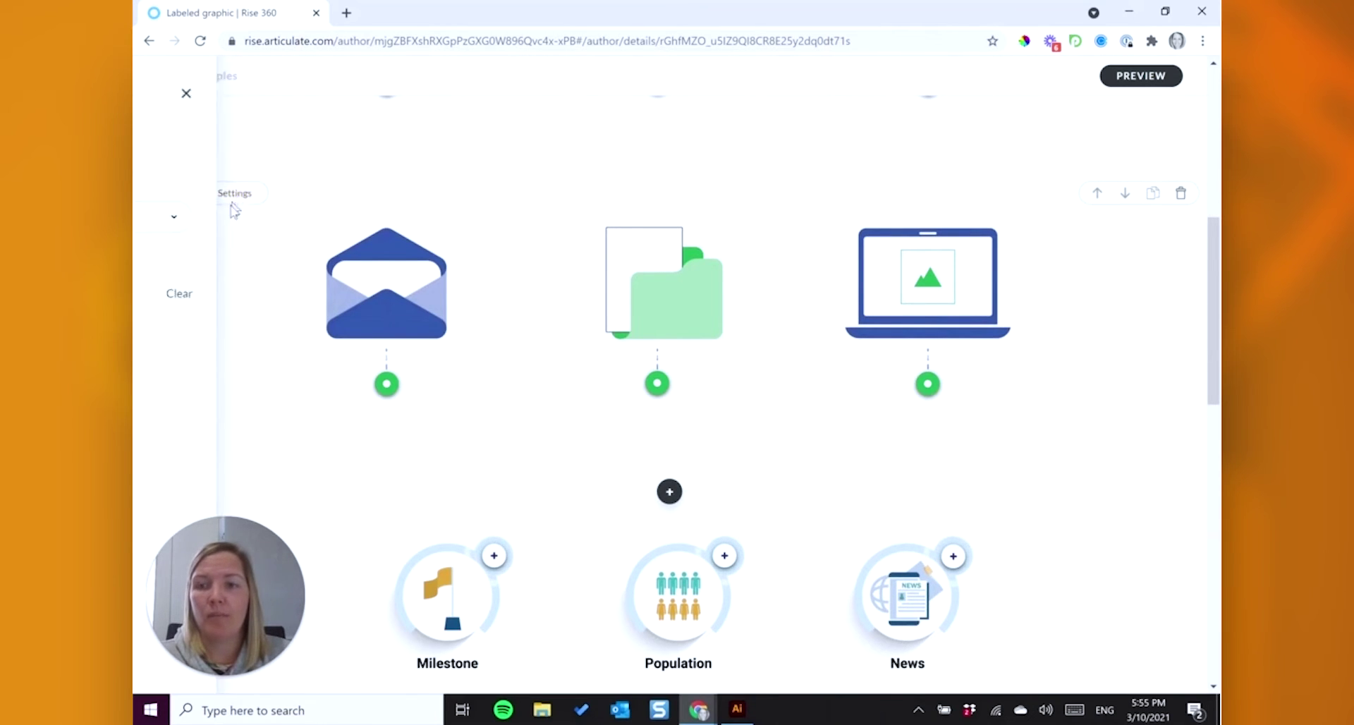
{"action": "left_click", "coordinate": [201, 368]}
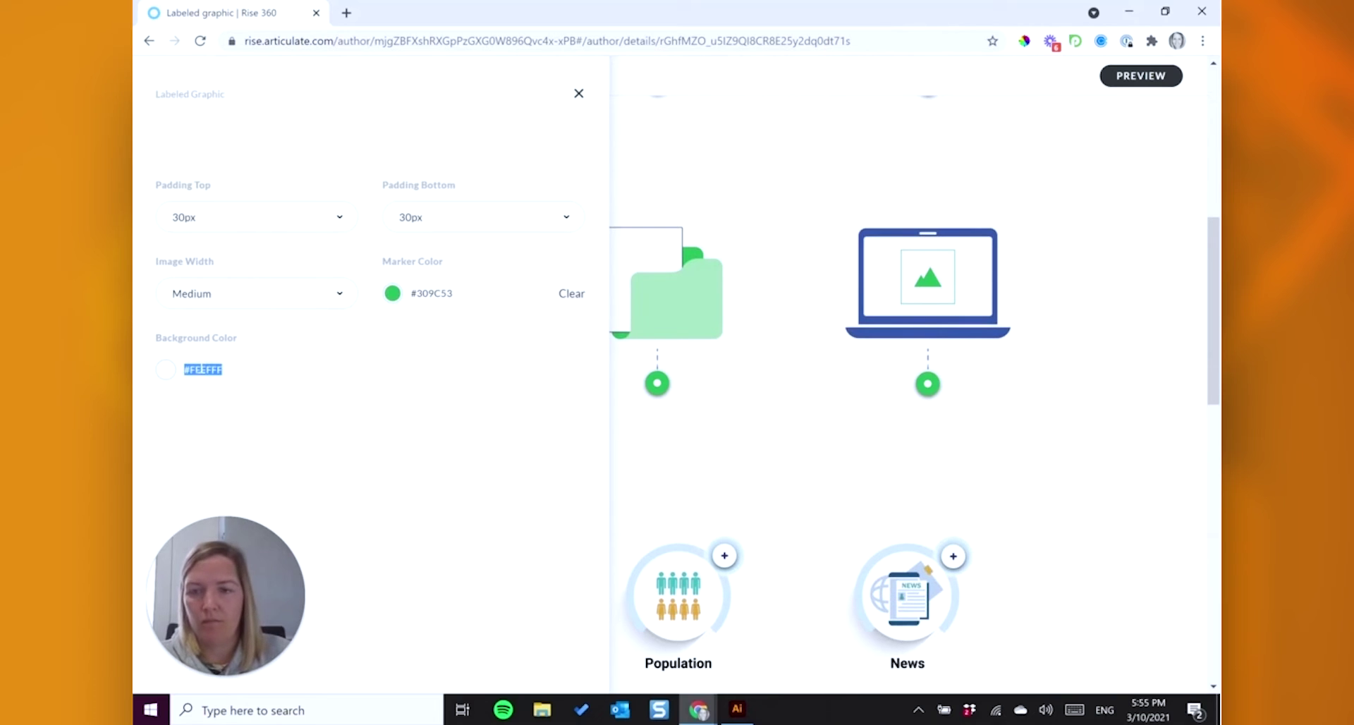
{"action": "type", "text": "#F2F2"}
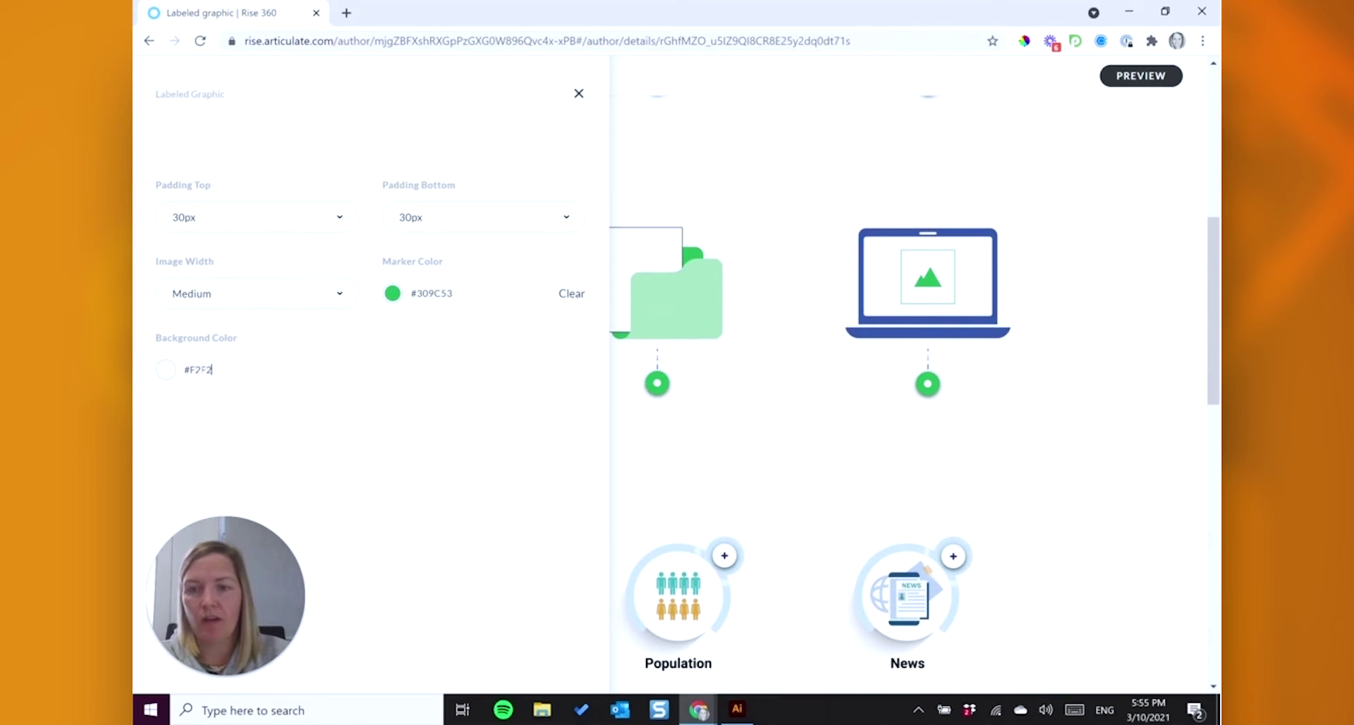
{"action": "type", "text": "F2"}
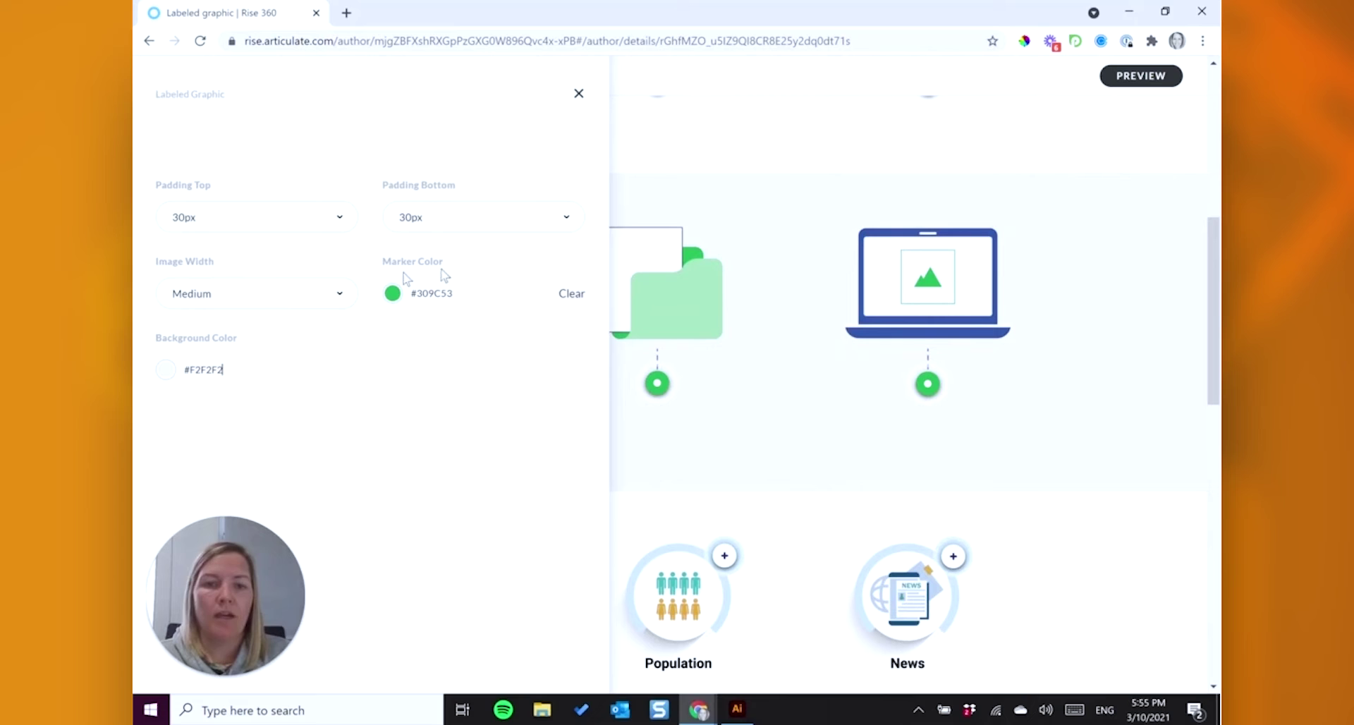
{"action": "left_click", "coordinate": [207, 220]}
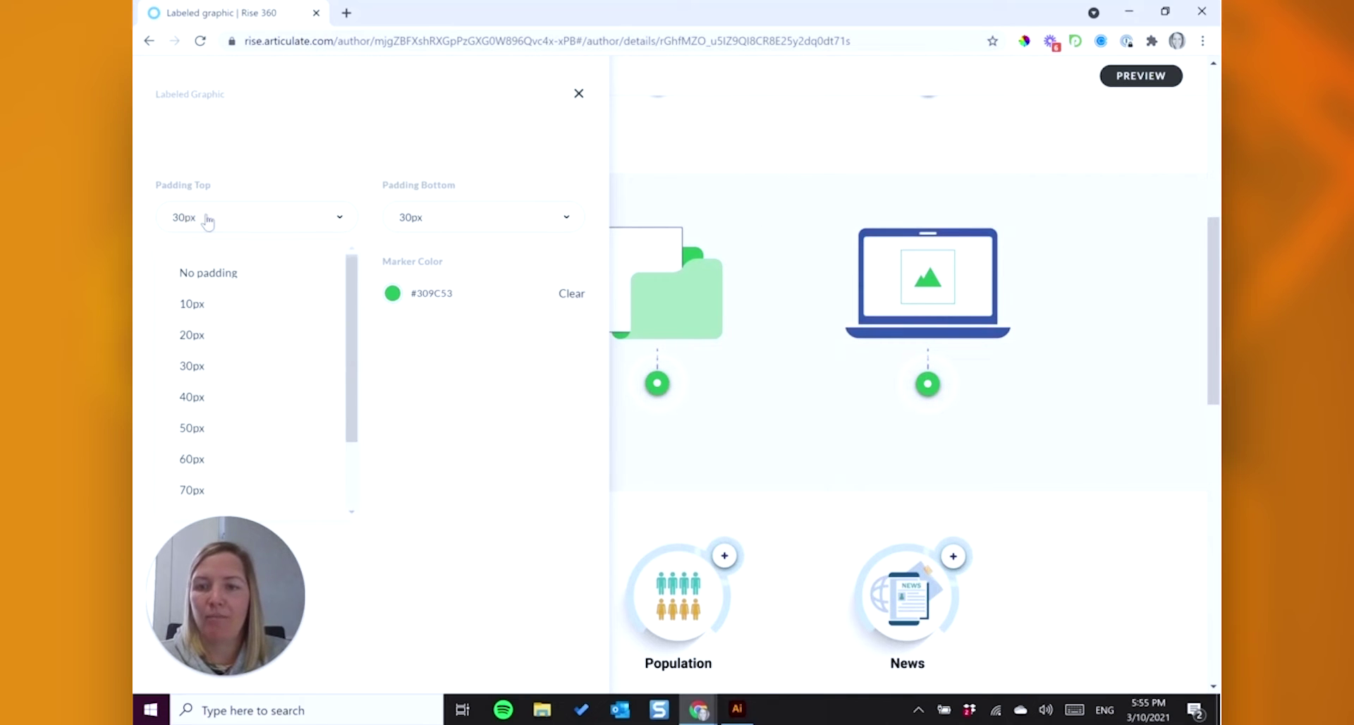
{"action": "left_click", "coordinate": [197, 427]}
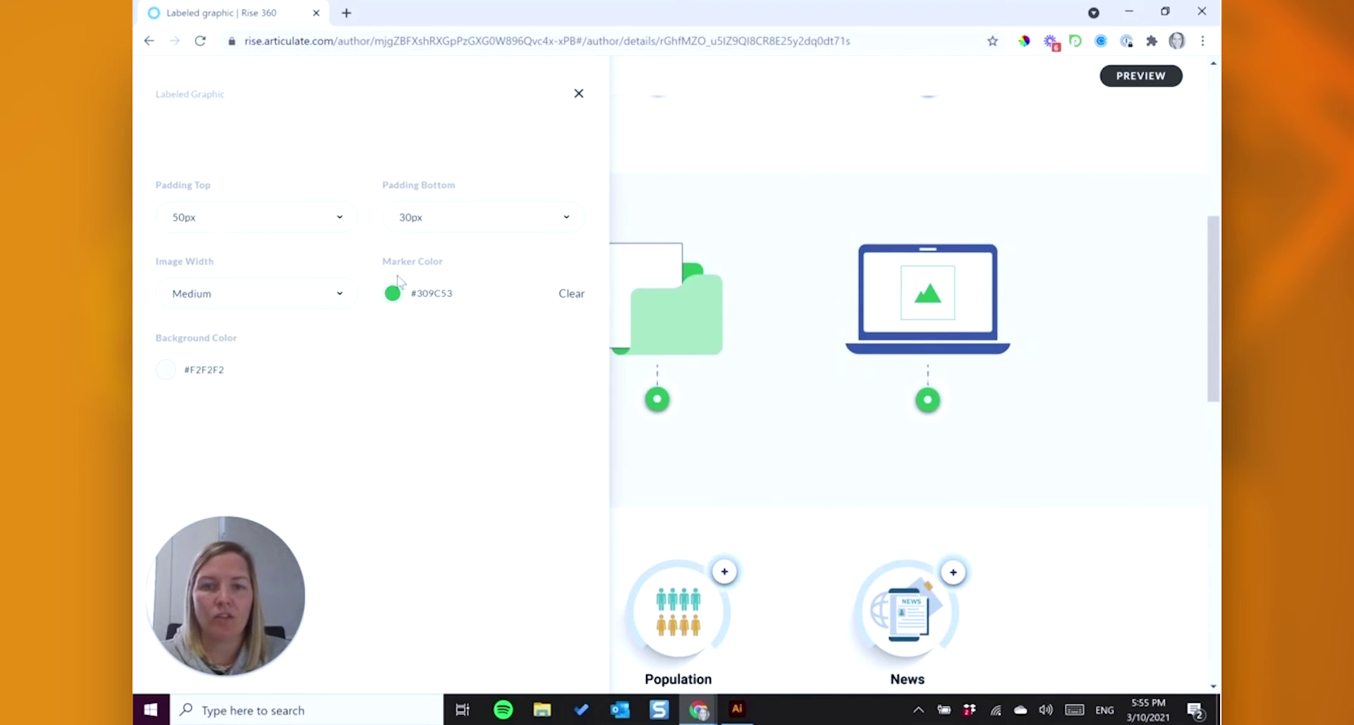
{"action": "left_click", "coordinate": [490, 223]}
{"action": "left_click", "coordinate": [419, 335]}
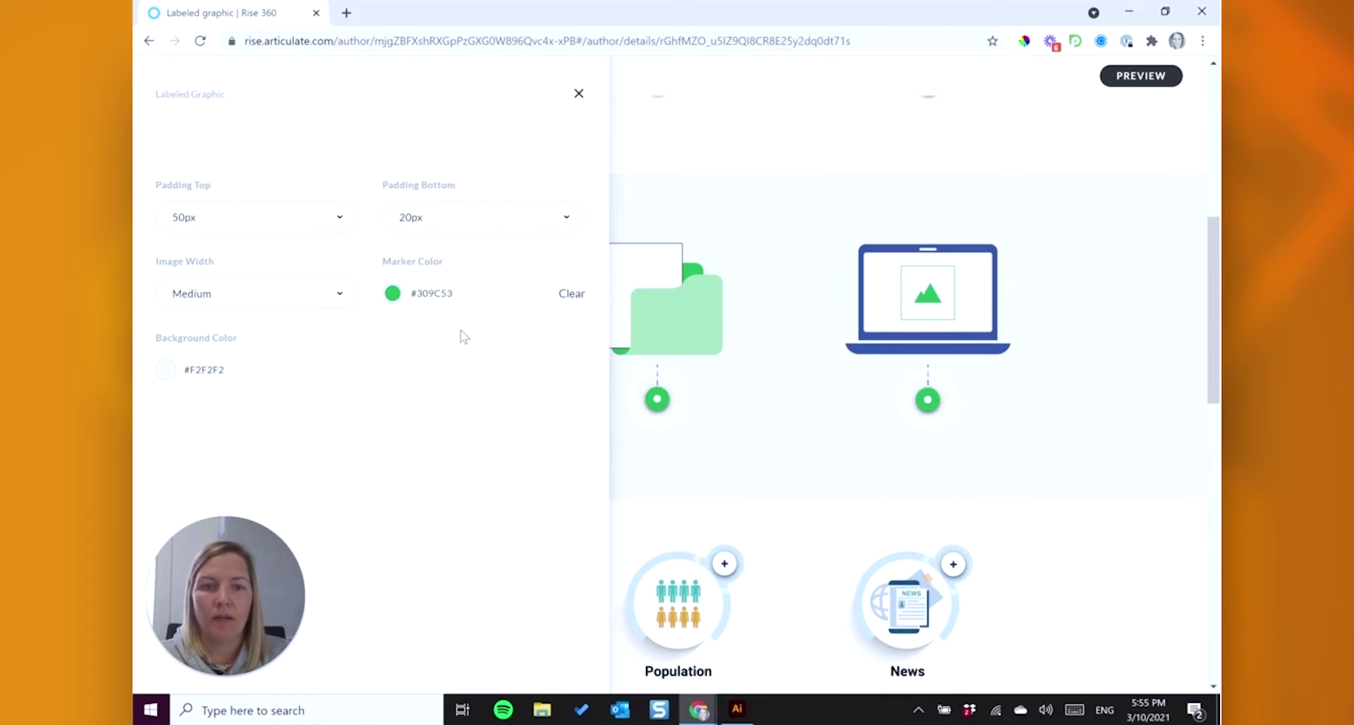
{"action": "left_click", "coordinate": [946, 140]}
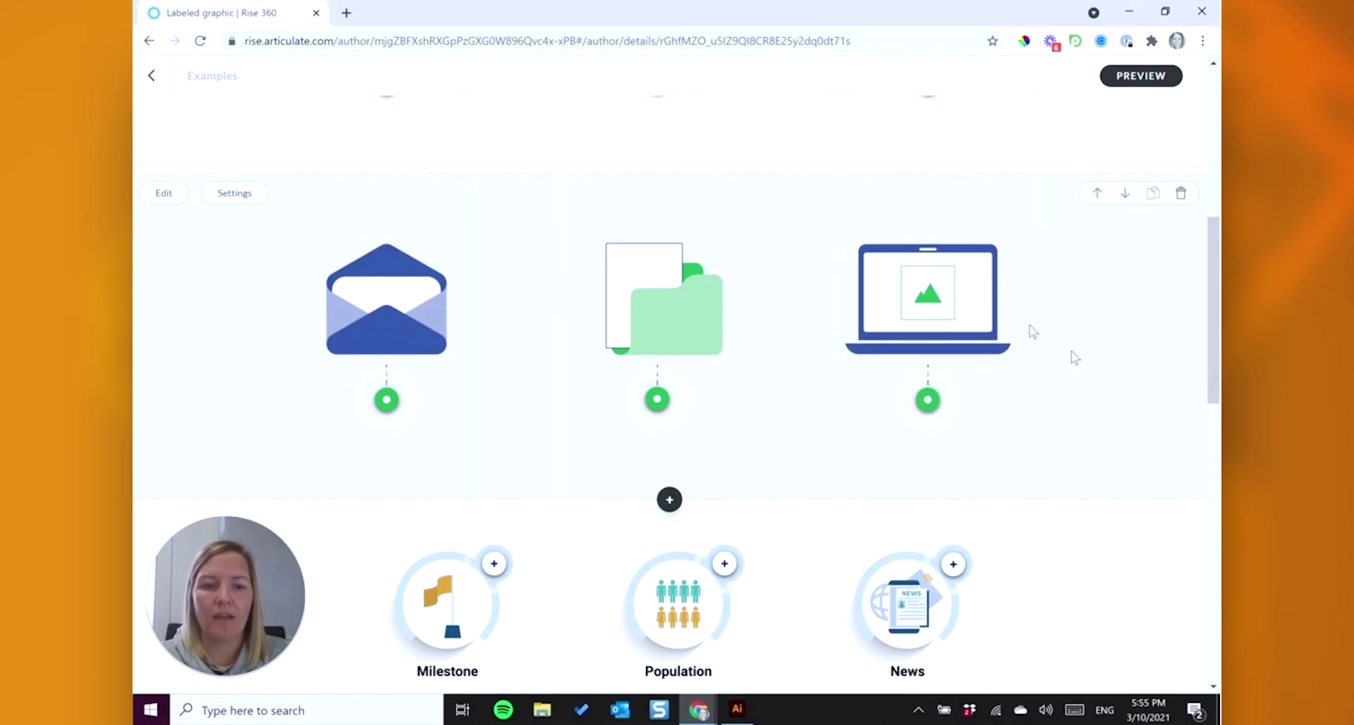
Step: Insert another interactive Labeled graphic block below the green-marker icon graphic
{"action": "scroll", "coordinate": [1073, 356], "scroll_direction": "down", "scroll_amount": 1}
{"action": "scroll", "coordinate": [1073, 356], "scroll_direction": "down", "scroll_amount": 3}
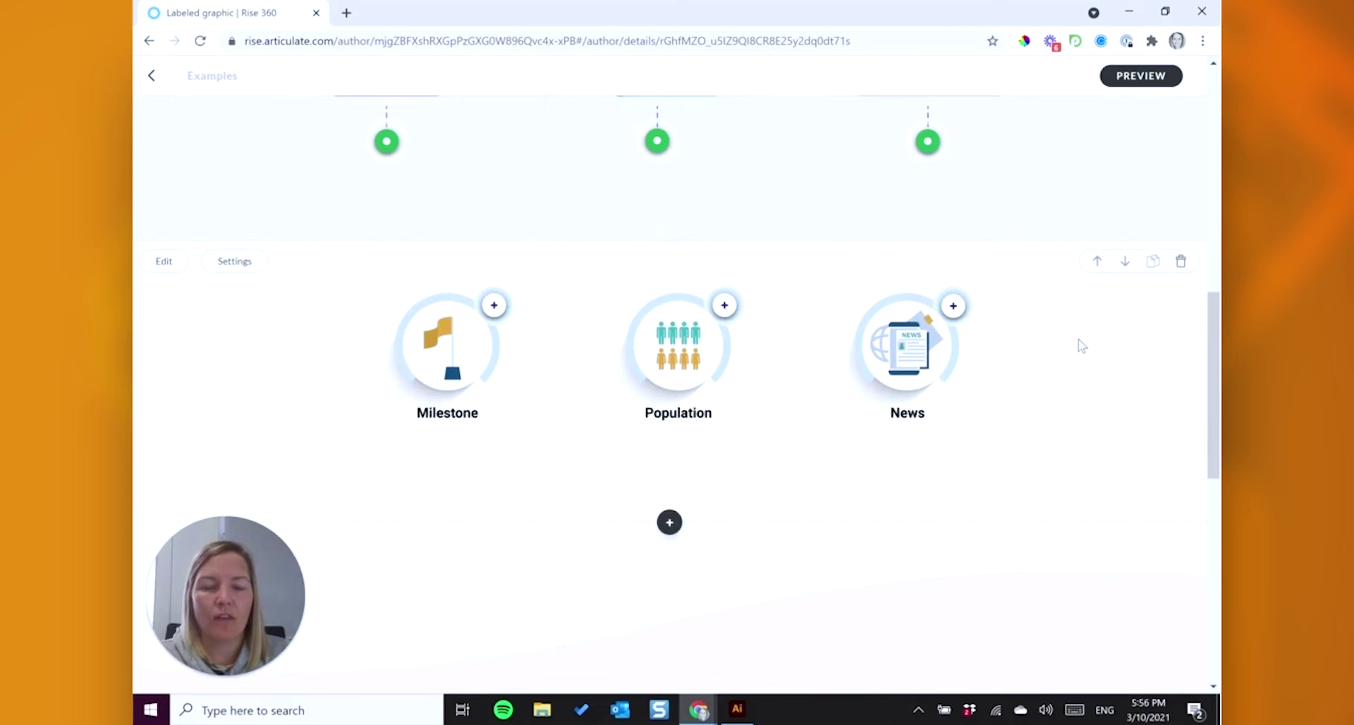
{"action": "scroll", "coordinate": [1078, 346], "scroll_direction": "down", "scroll_amount": 1}
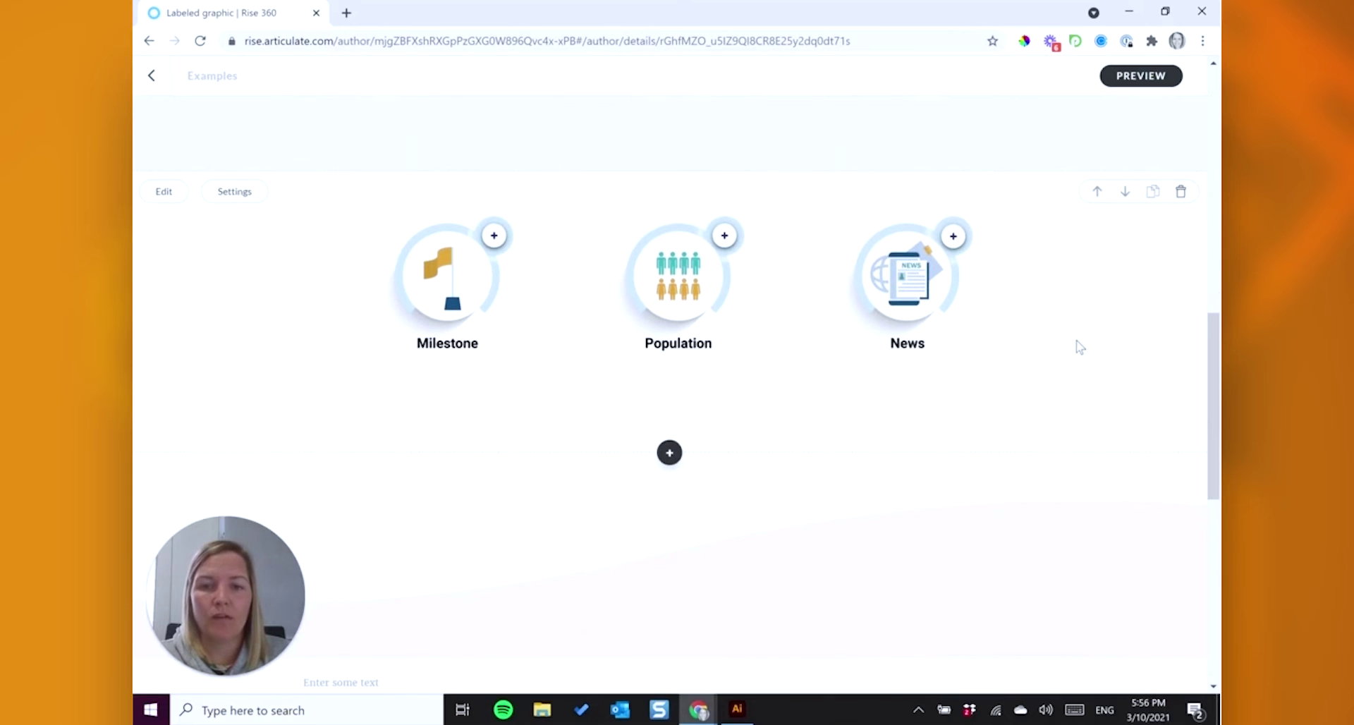
{"action": "left_click", "coordinate": [669, 453]}
{"action": "left_click", "coordinate": [236, 408]}
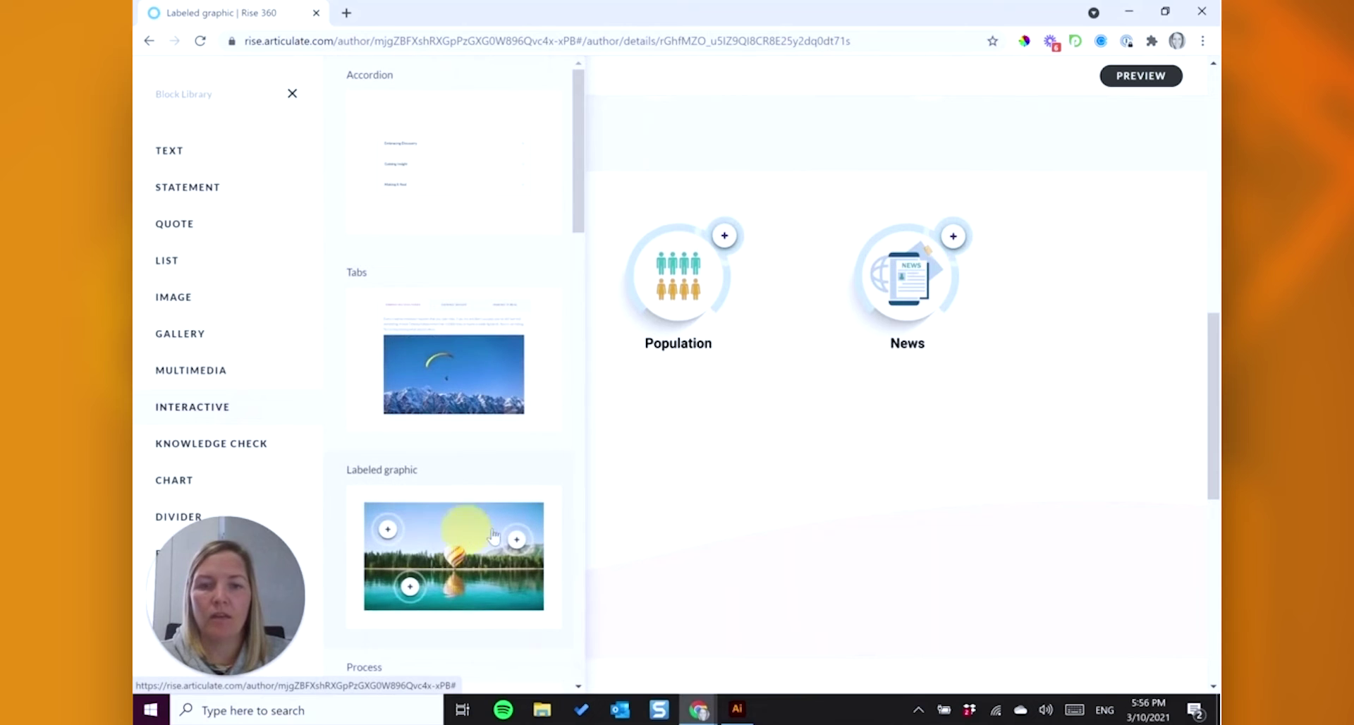
{"action": "left_click", "coordinate": [539, 532]}
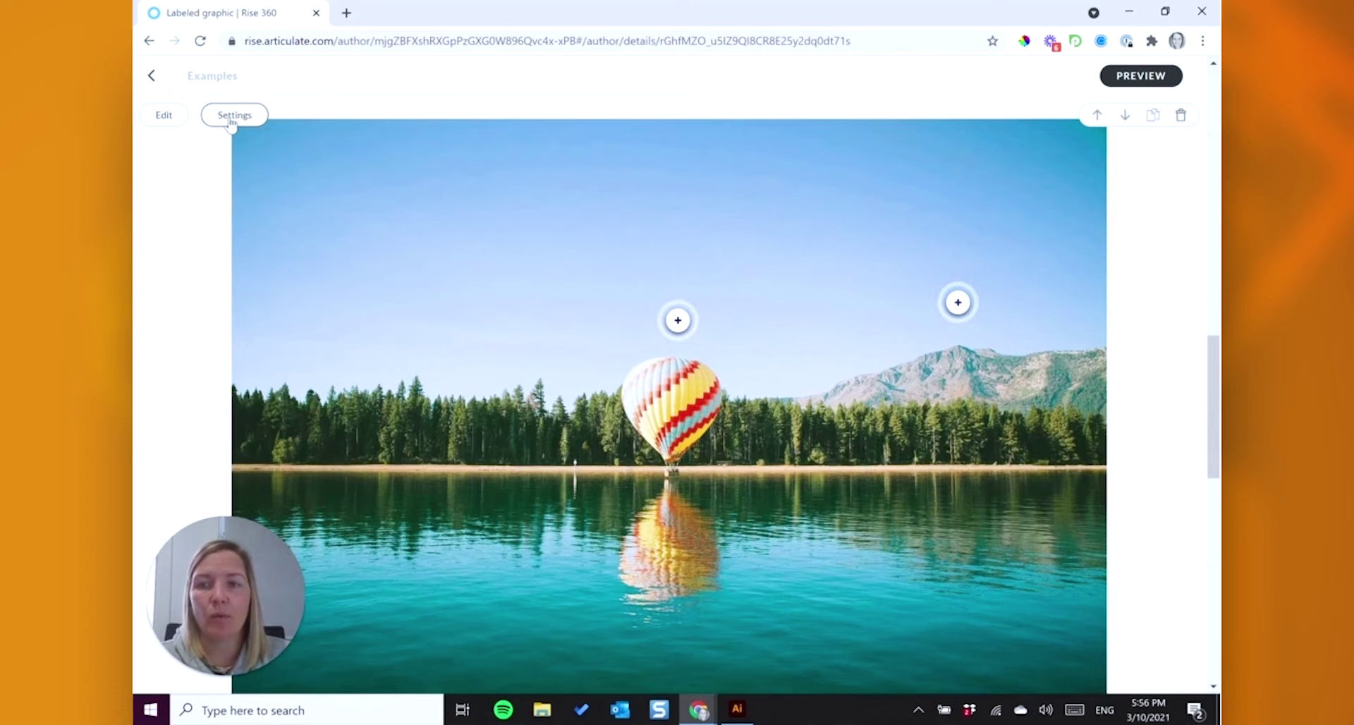
Step: Upload Example_NOPROCESS_.png from the Demo folder as the new graphic's image, then switch to Illustrator
{"action": "left_click", "coordinate": [231, 117]}
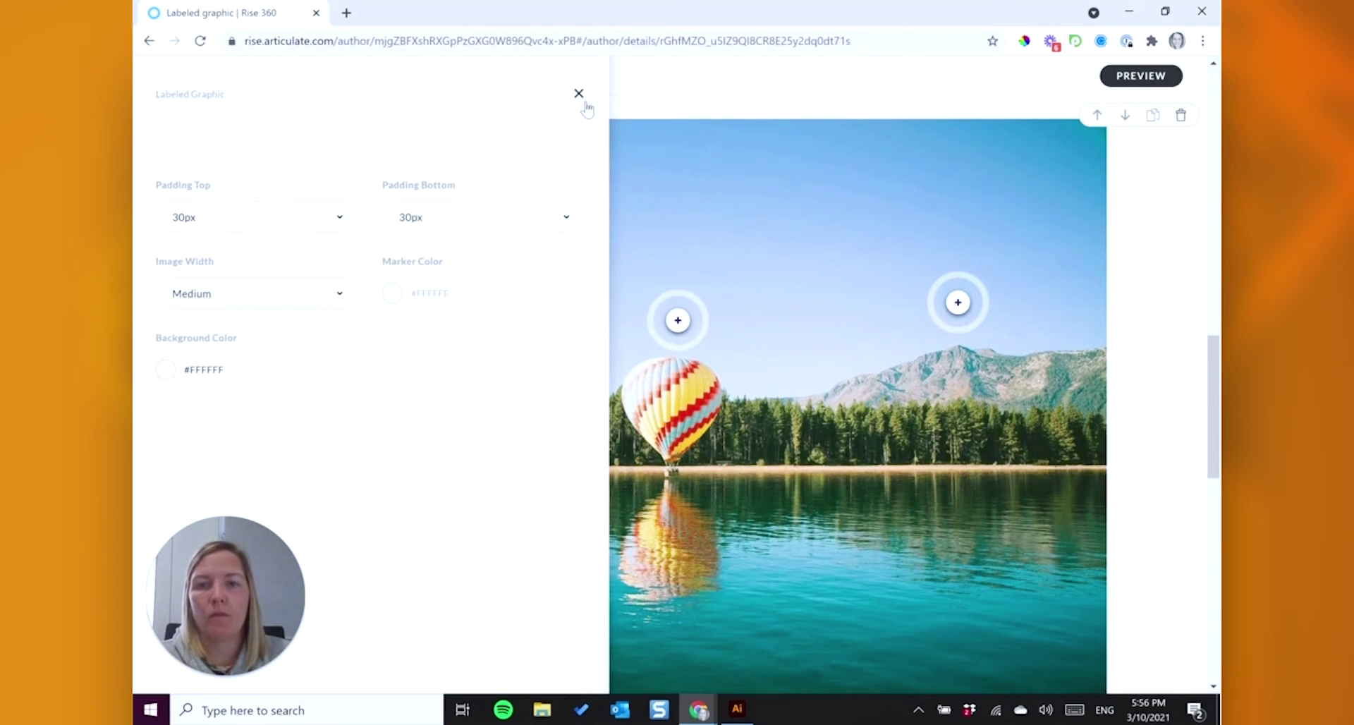
{"action": "left_click", "coordinate": [577, 91]}
{"action": "left_click", "coordinate": [168, 116]}
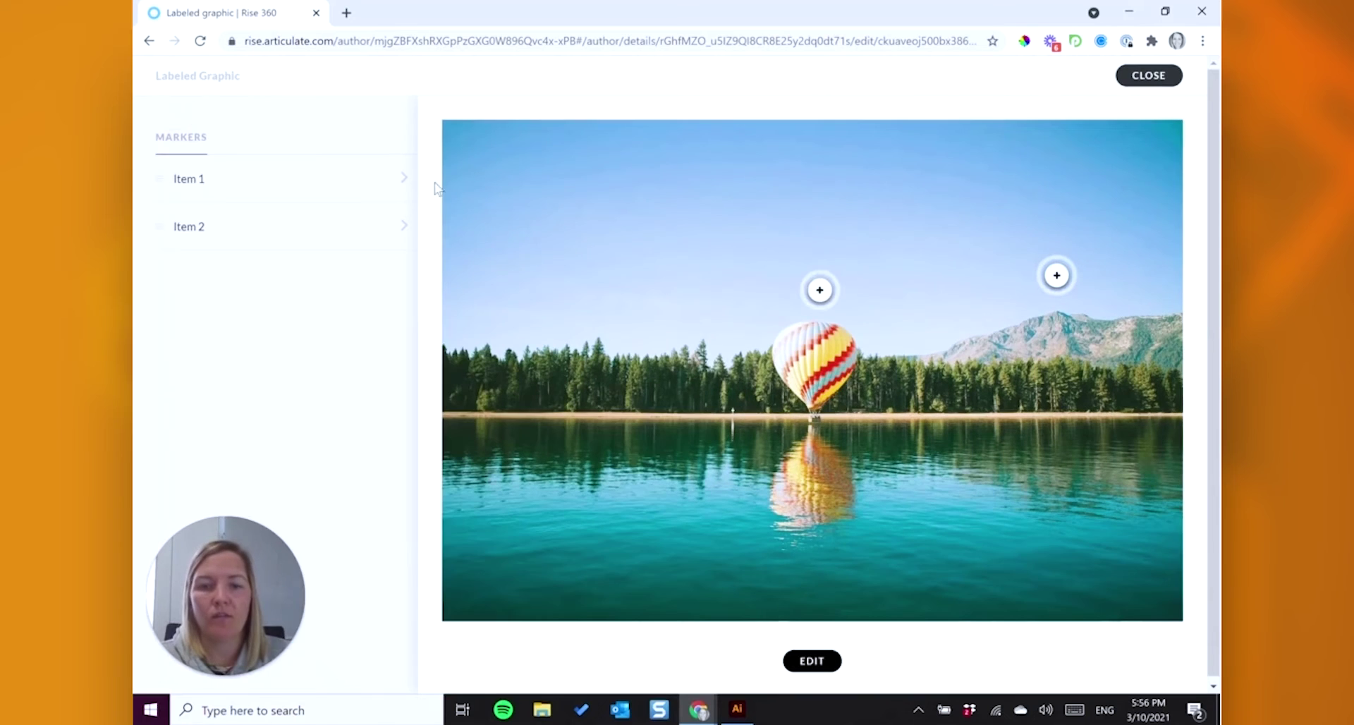
{"action": "left_click", "coordinate": [822, 667]}
{"action": "left_click", "coordinate": [747, 486]}
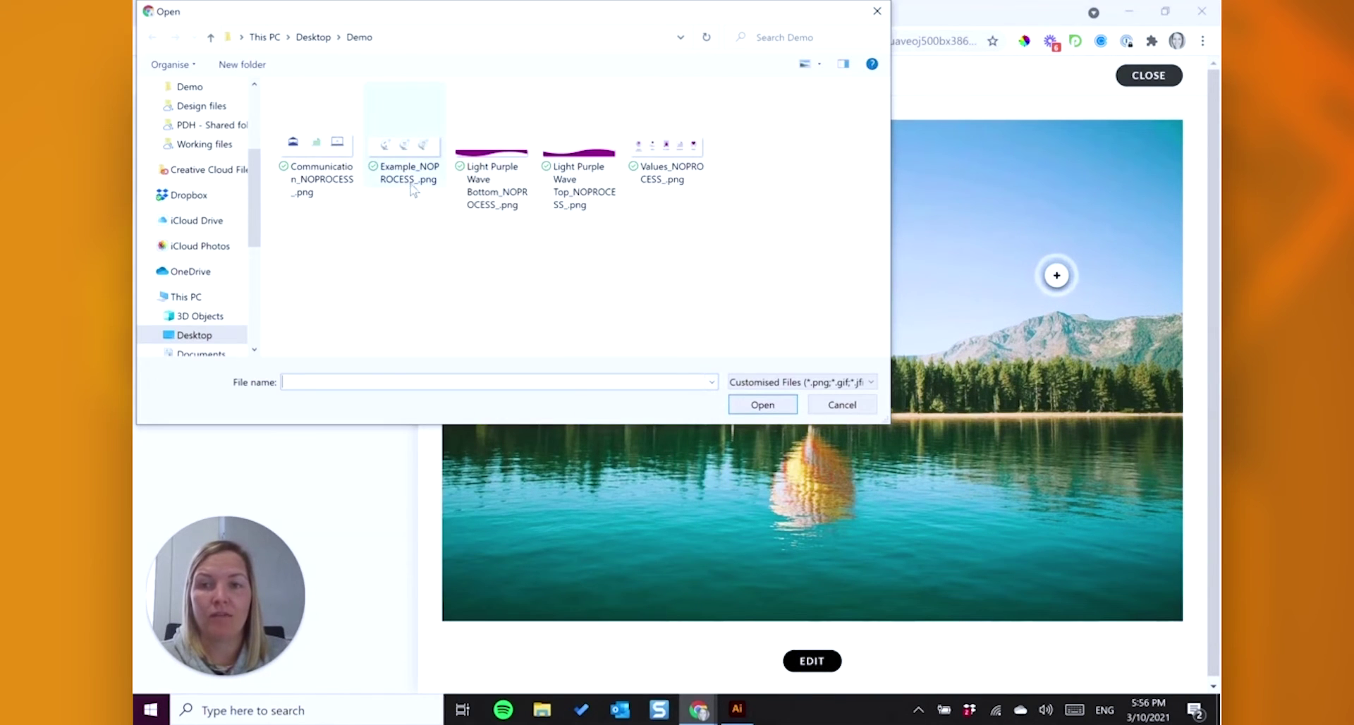
{"action": "left_click", "coordinate": [404, 148]}
{"action": "left_click", "coordinate": [763, 405]}
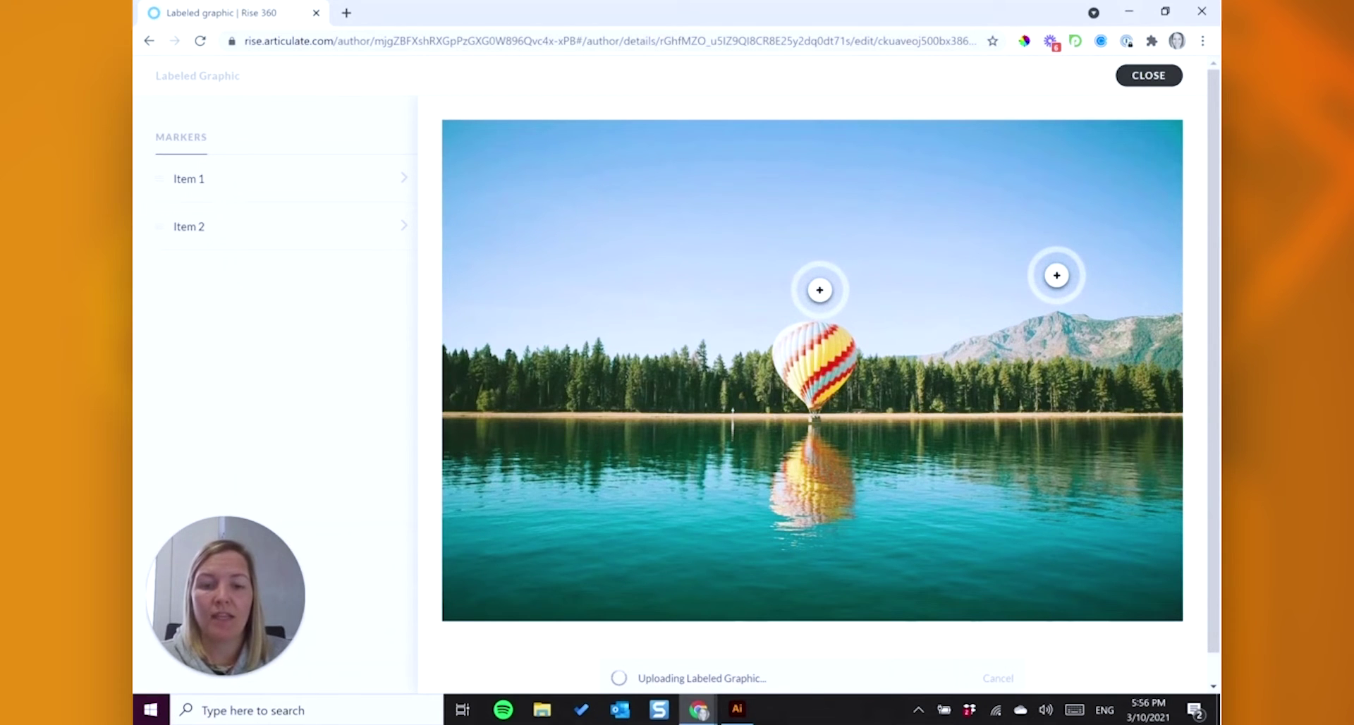
{"action": "left_click", "coordinate": [737, 708]}
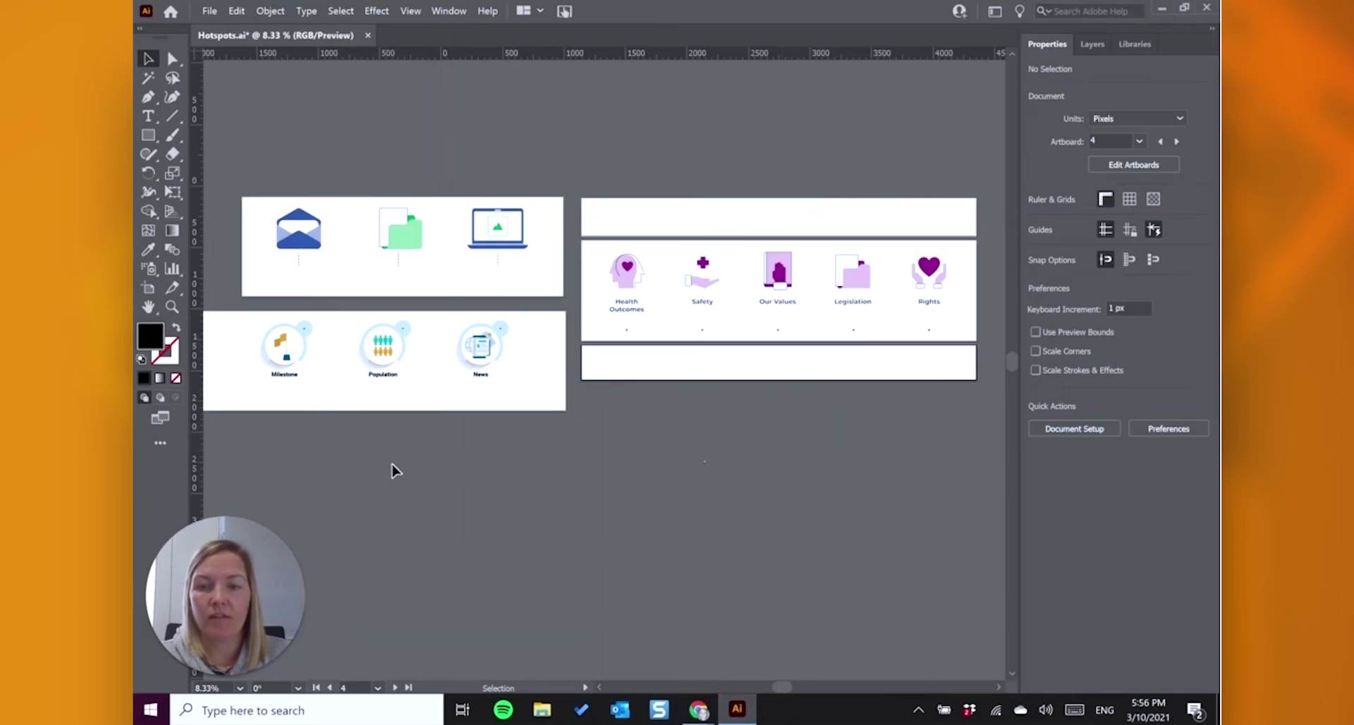
Step: Zoom and pan to the Milestone, Population and News artwork, select its group, then minimize Illustrator
{"action": "key", "text": "ctrl+equal"}
{"action": "key", "text": "ctrl+equal"}
{"action": "key", "text": "ctrl+equal"}
{"action": "left_click_drag", "start_coordinate": [386, 462], "coordinate": [1046, 460]}
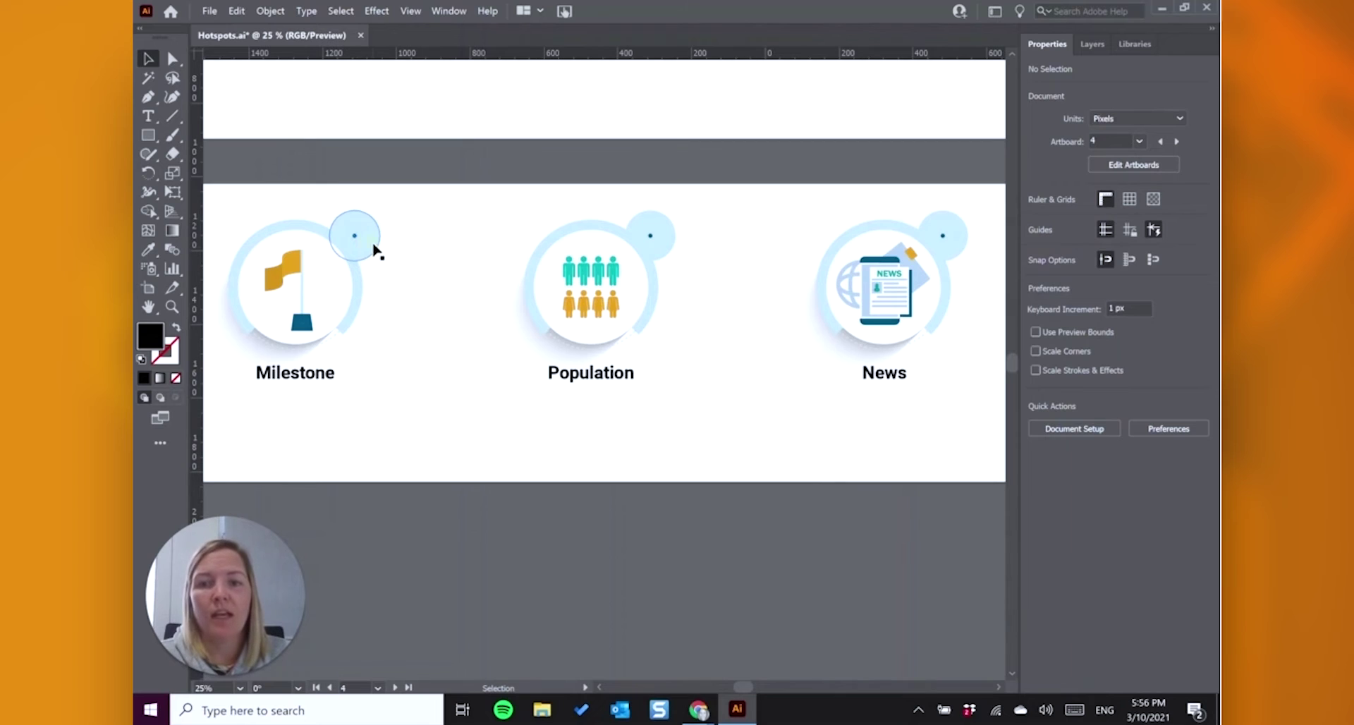
{"action": "left_click", "coordinate": [375, 252]}
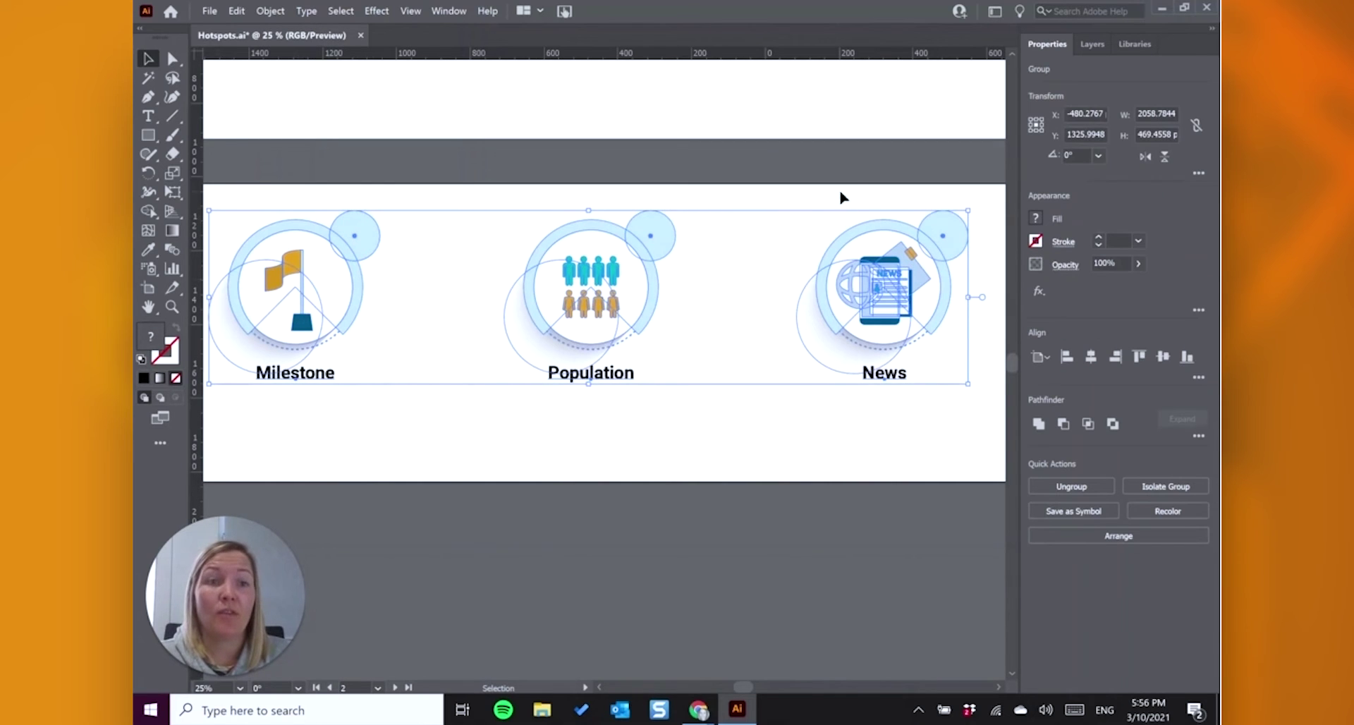
{"action": "left_click", "coordinate": [1161, 10]}
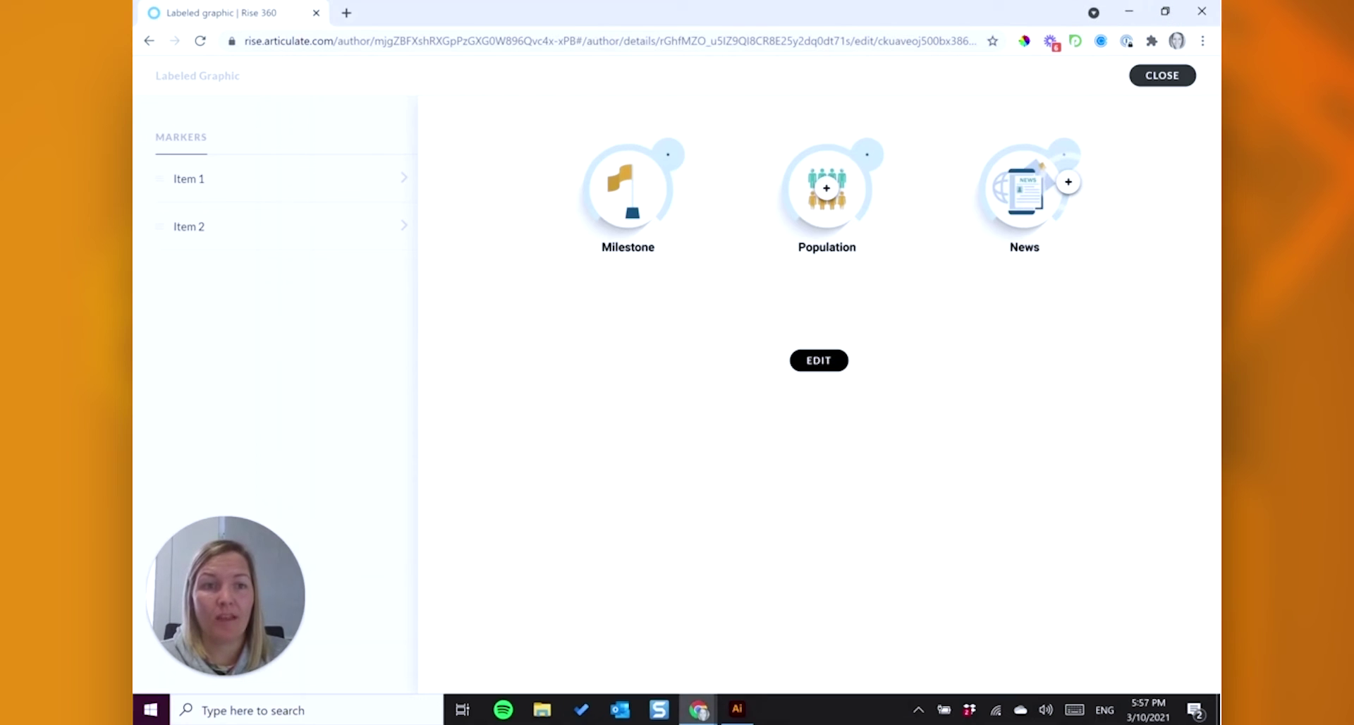
Step: Delete the Item 1 and Item 2 markers, add markers on the Milestone, Population and News icons, and close
{"action": "left_click", "coordinate": [384, 182]}
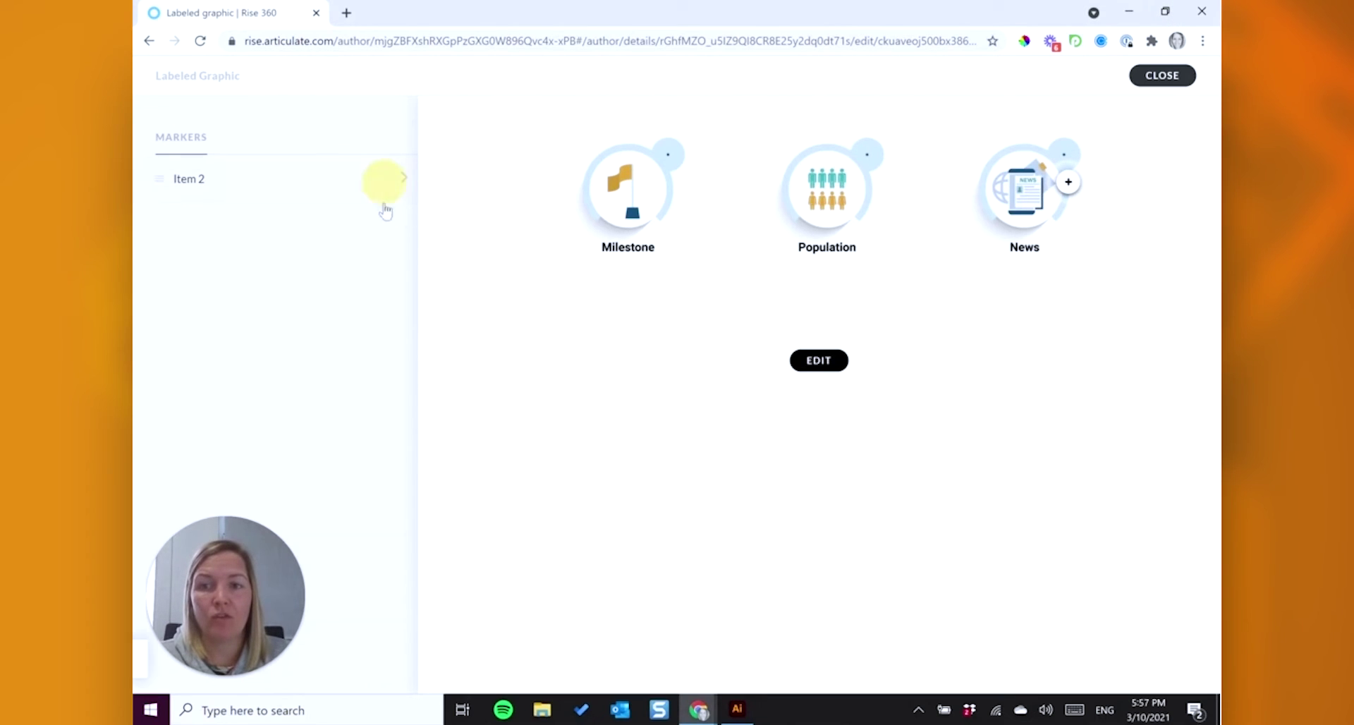
{"action": "left_click", "coordinate": [383, 178]}
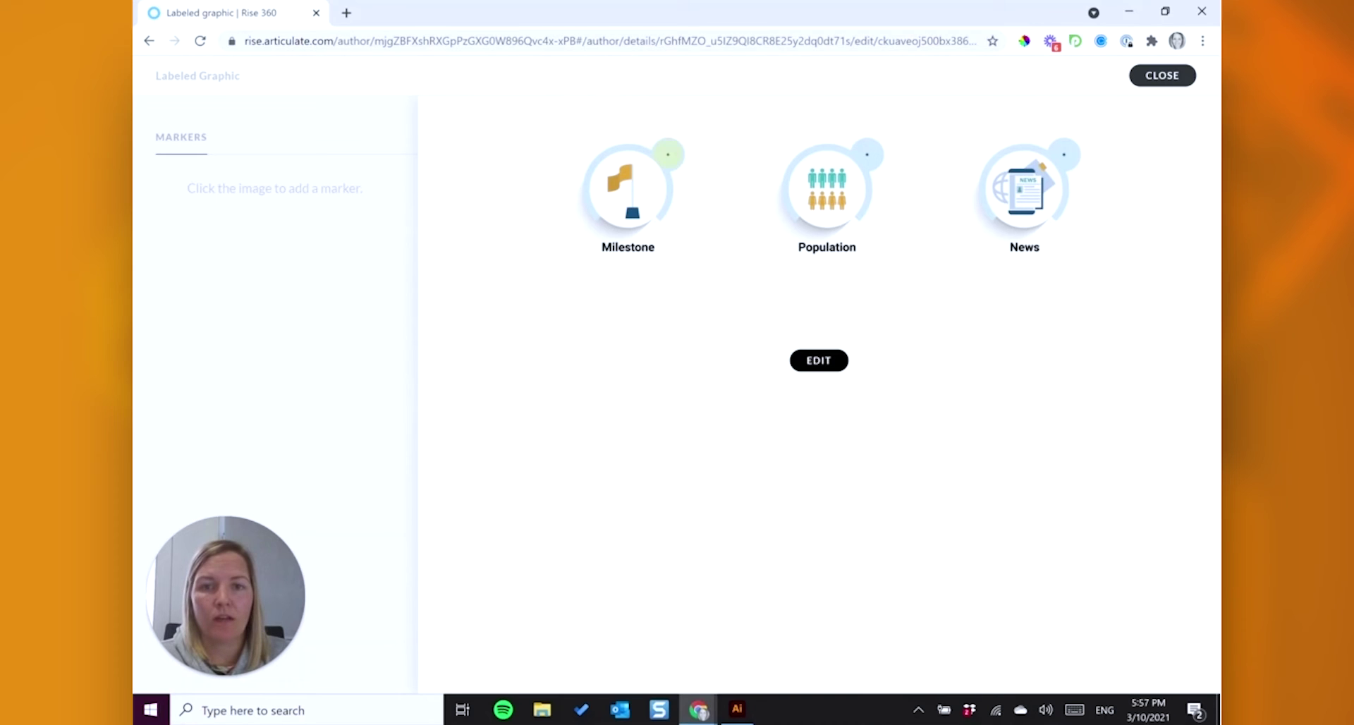
{"action": "left_click", "coordinate": [668, 154]}
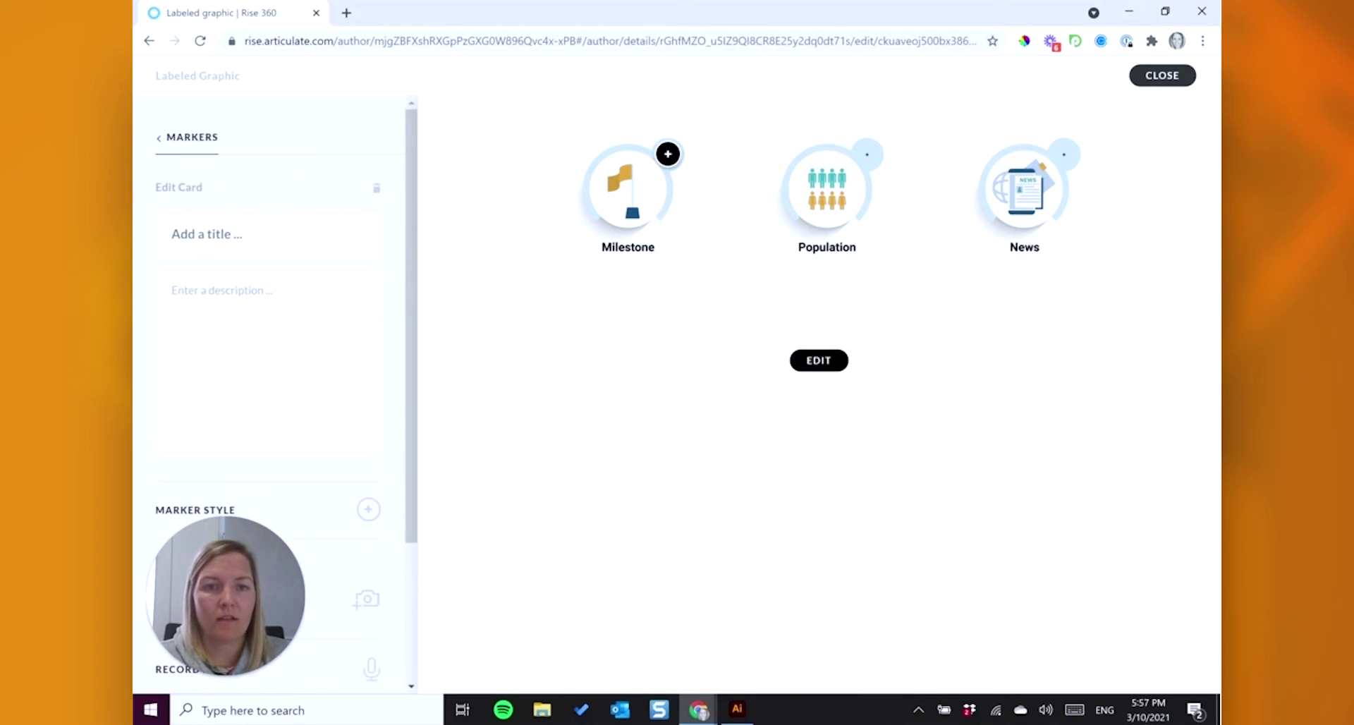
{"action": "left_click", "coordinate": [866, 154]}
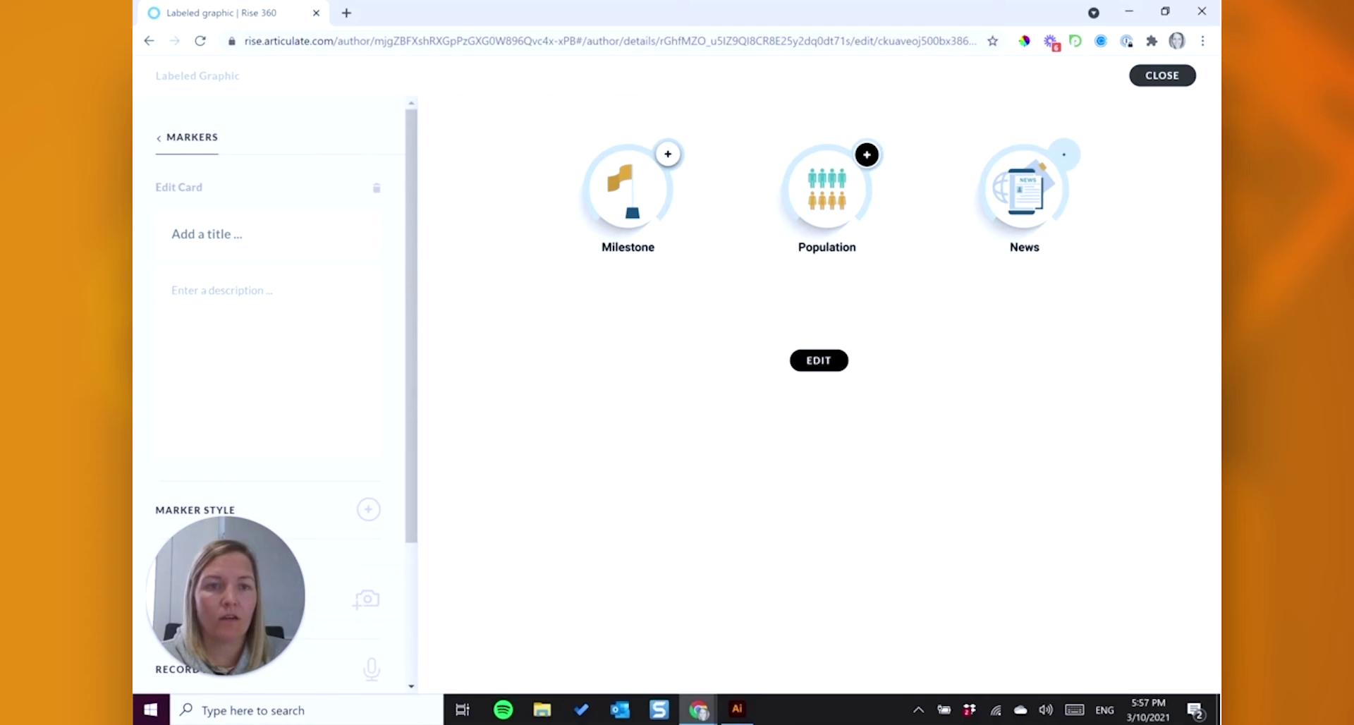
{"action": "left_click", "coordinate": [1063, 153]}
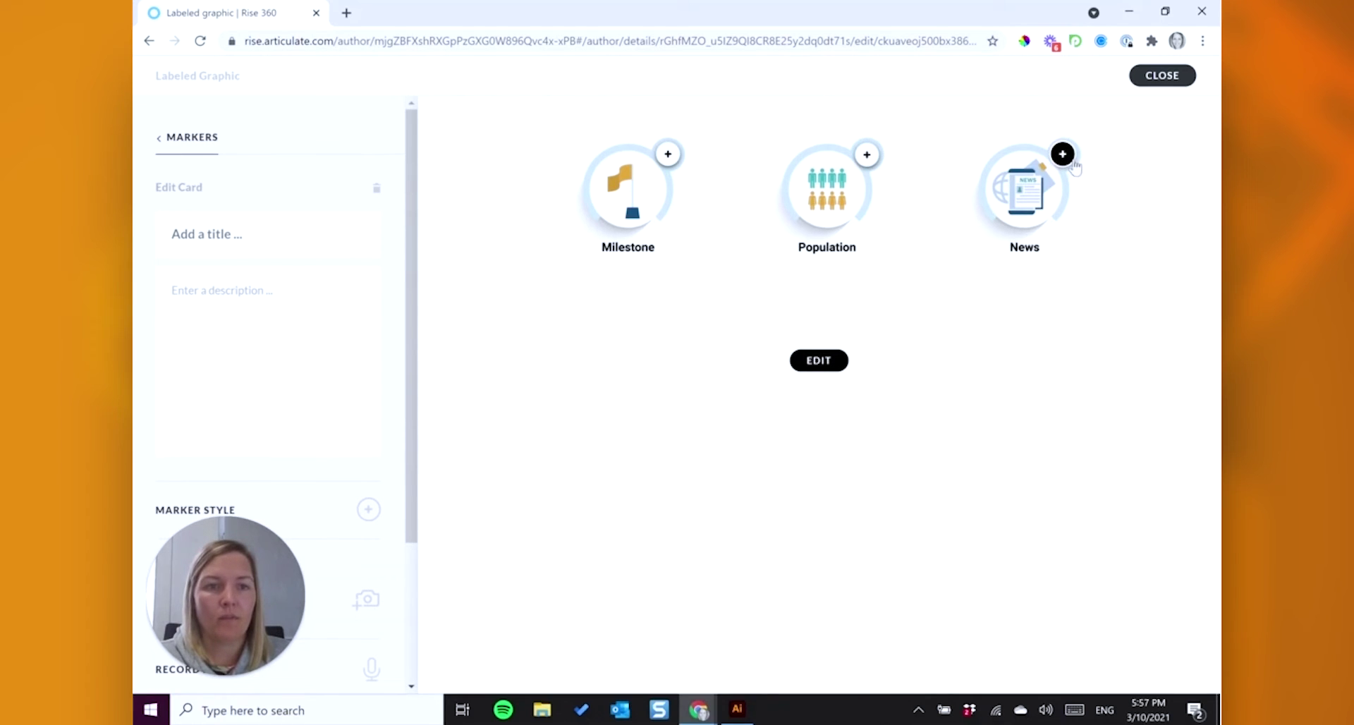
{"action": "left_click", "coordinate": [376, 189]}
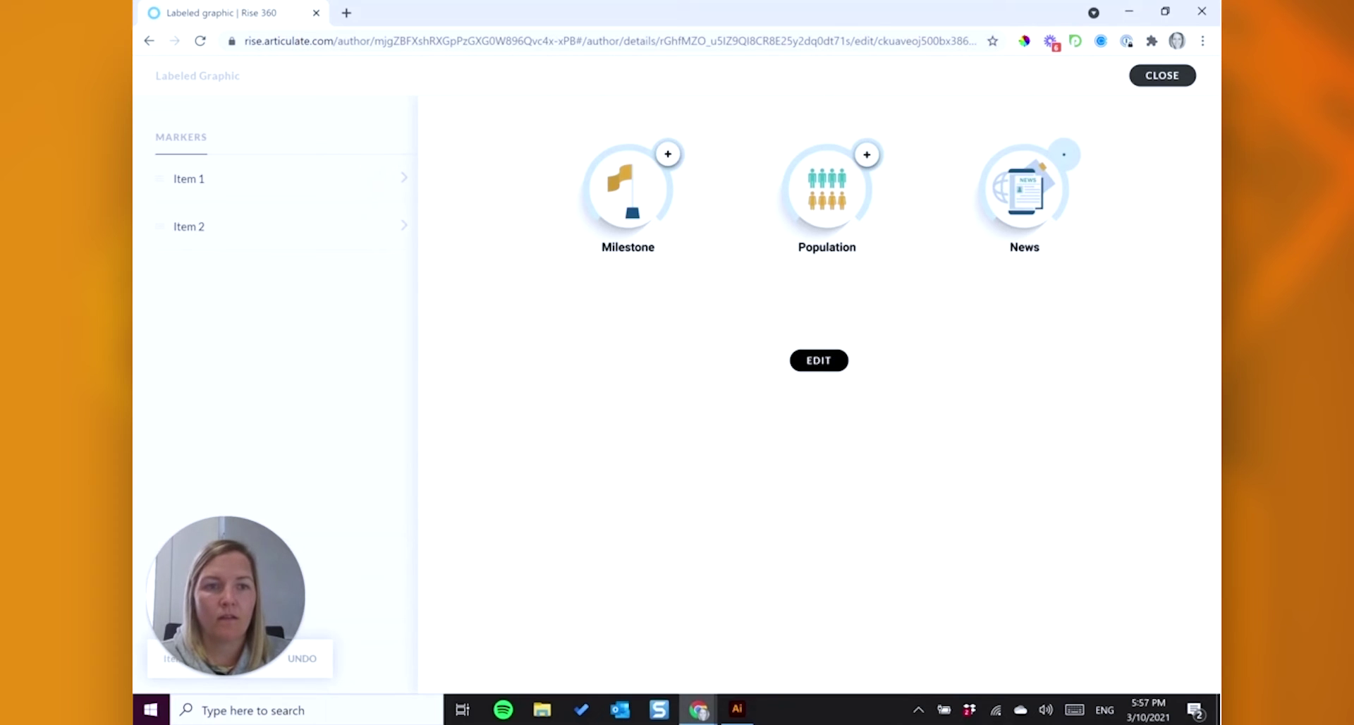
{"action": "left_click", "coordinate": [1162, 75]}
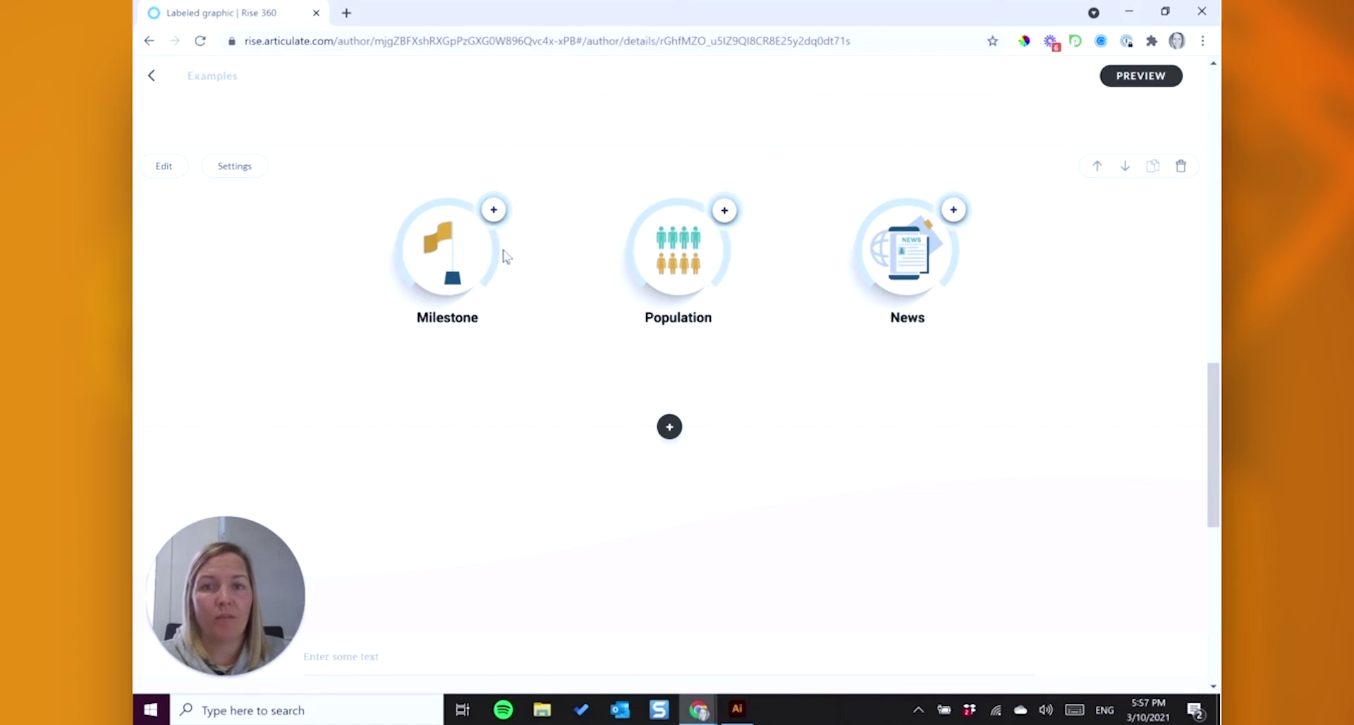
{"action": "left_click", "coordinate": [493, 210]}
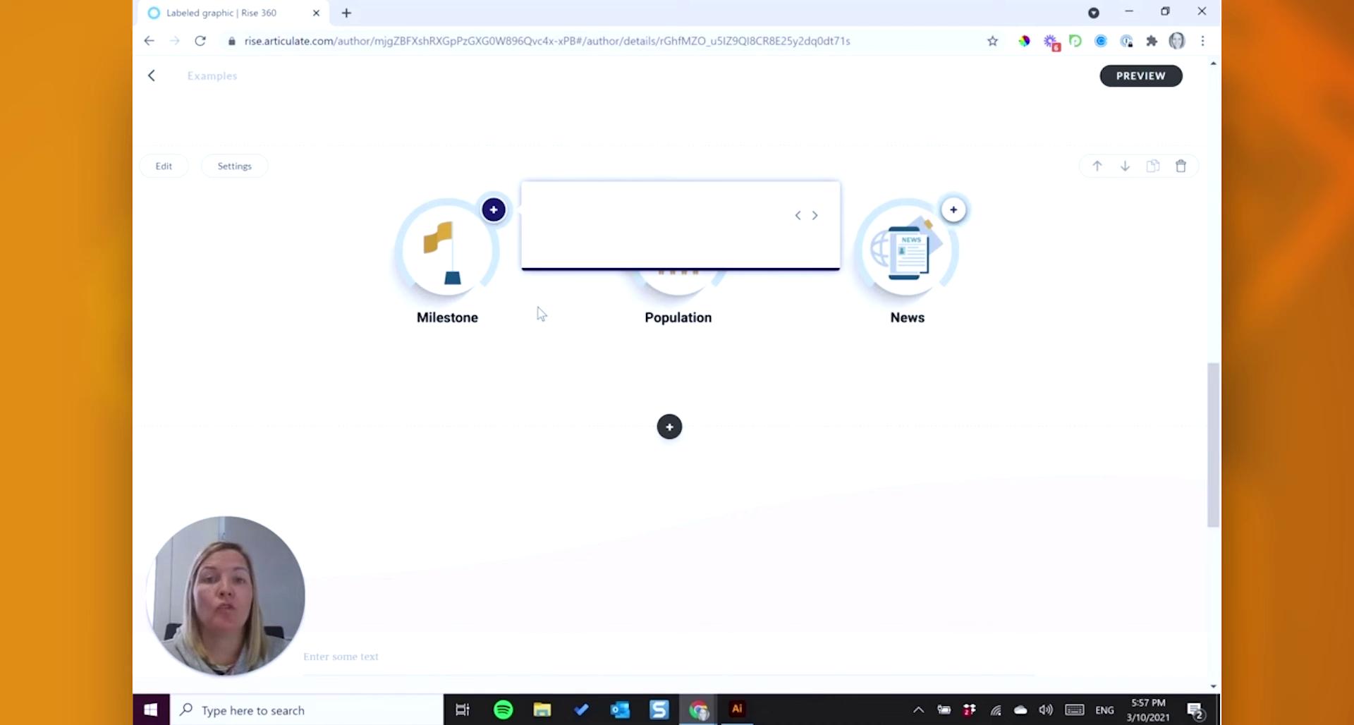
{"action": "scroll", "coordinate": [531, 330], "scroll_direction": "up", "scroll_amount": 7}
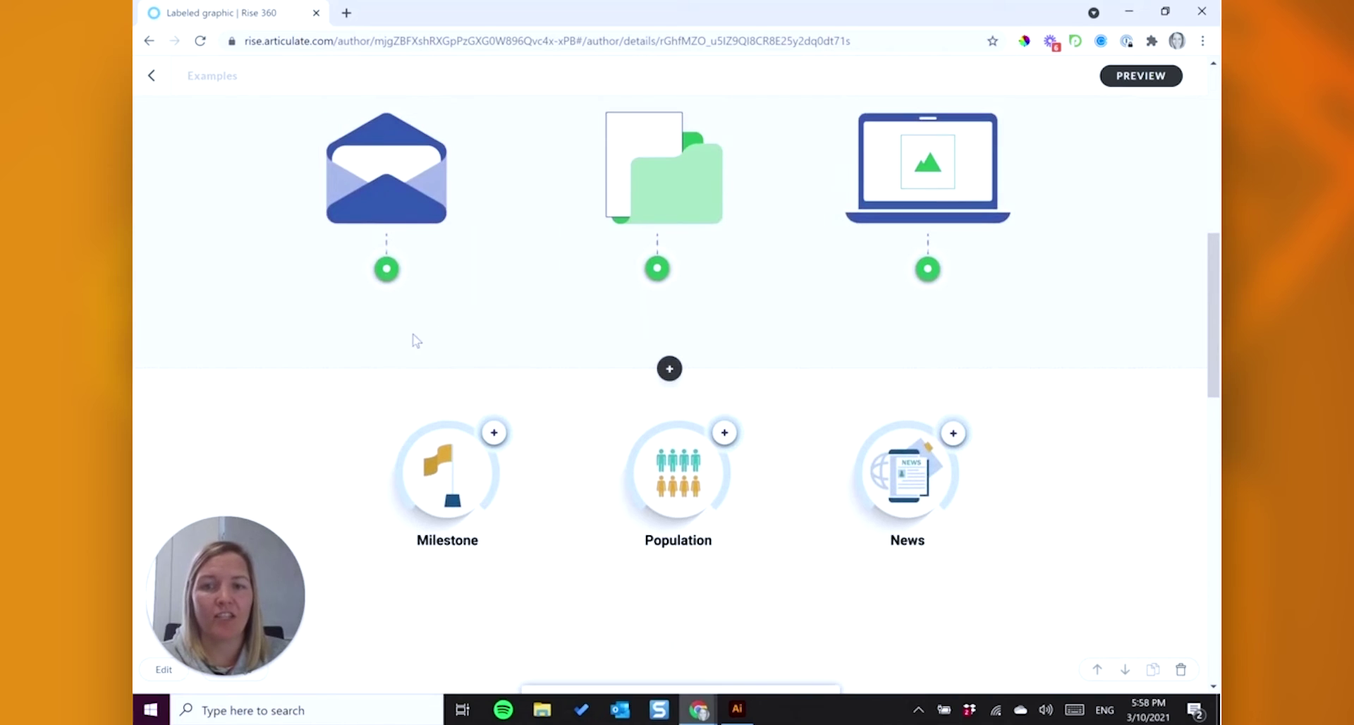
{"action": "left_click", "coordinate": [387, 276]}
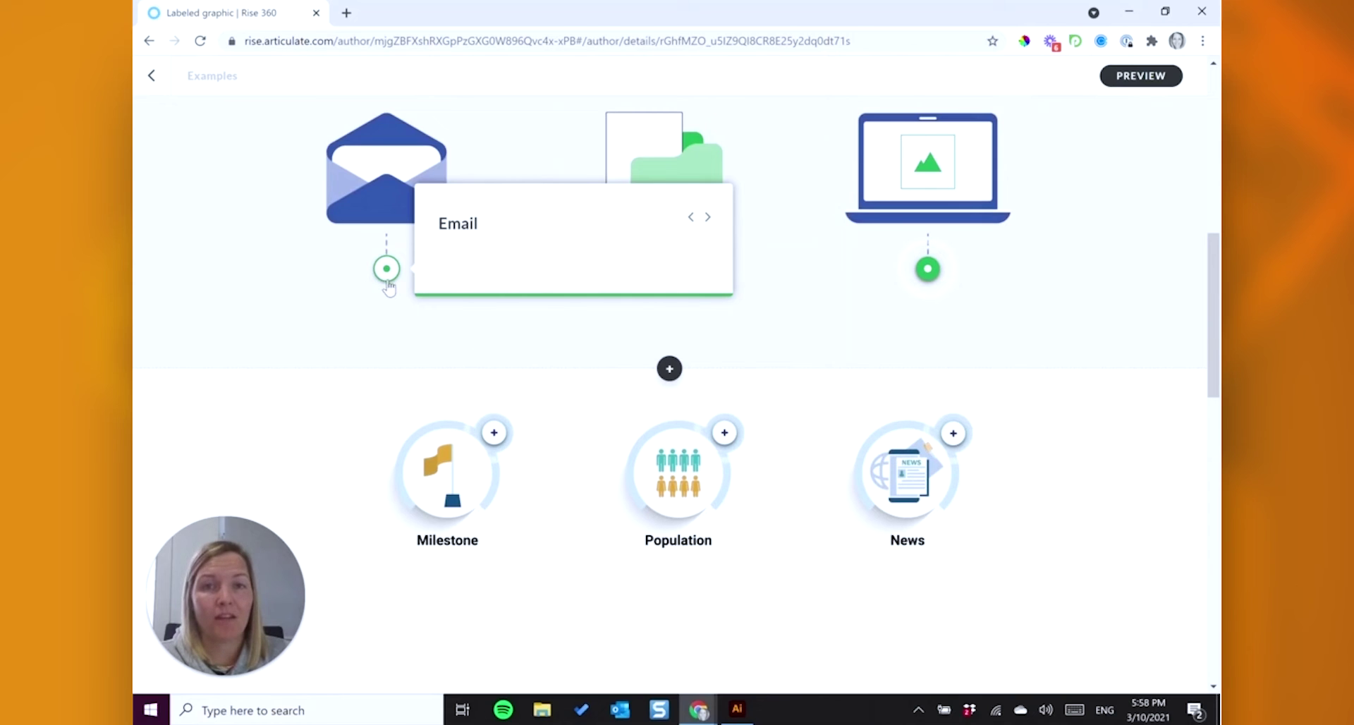
{"action": "scroll", "coordinate": [590, 352], "scroll_direction": "down", "scroll_amount": 5}
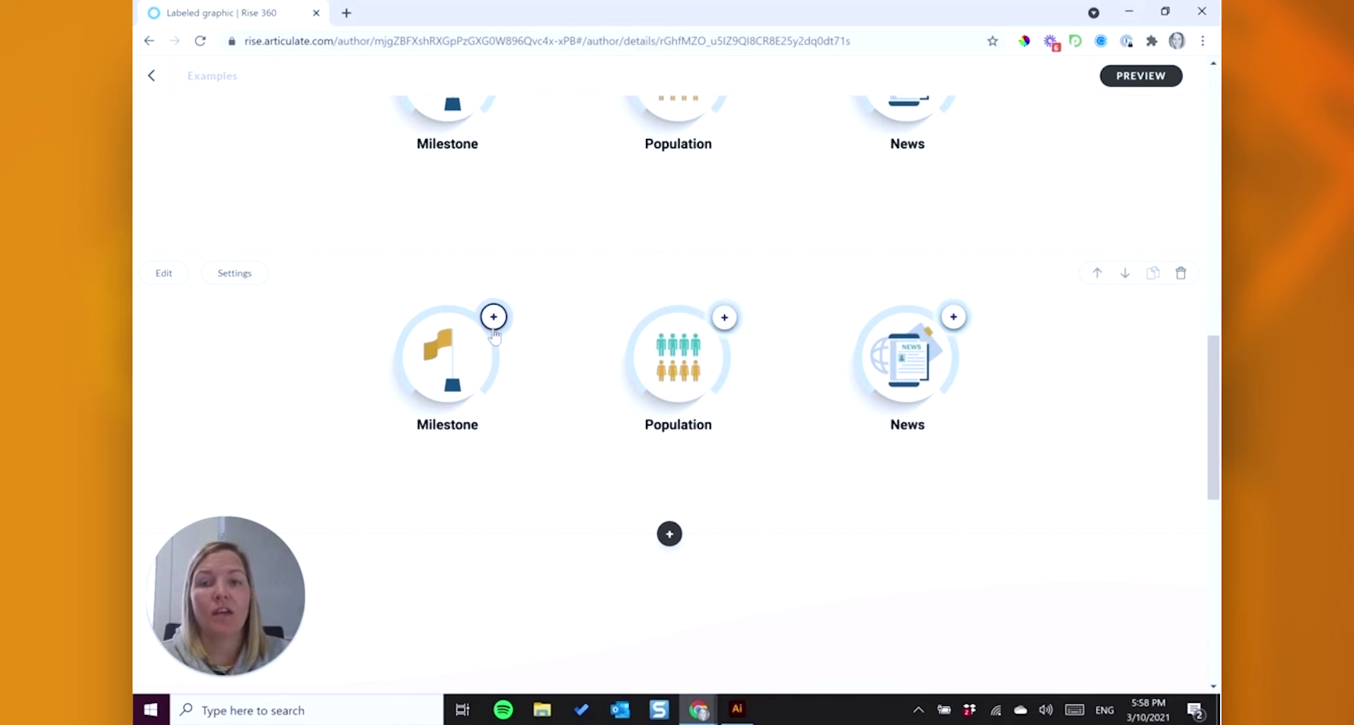
{"action": "left_click", "coordinate": [494, 325]}
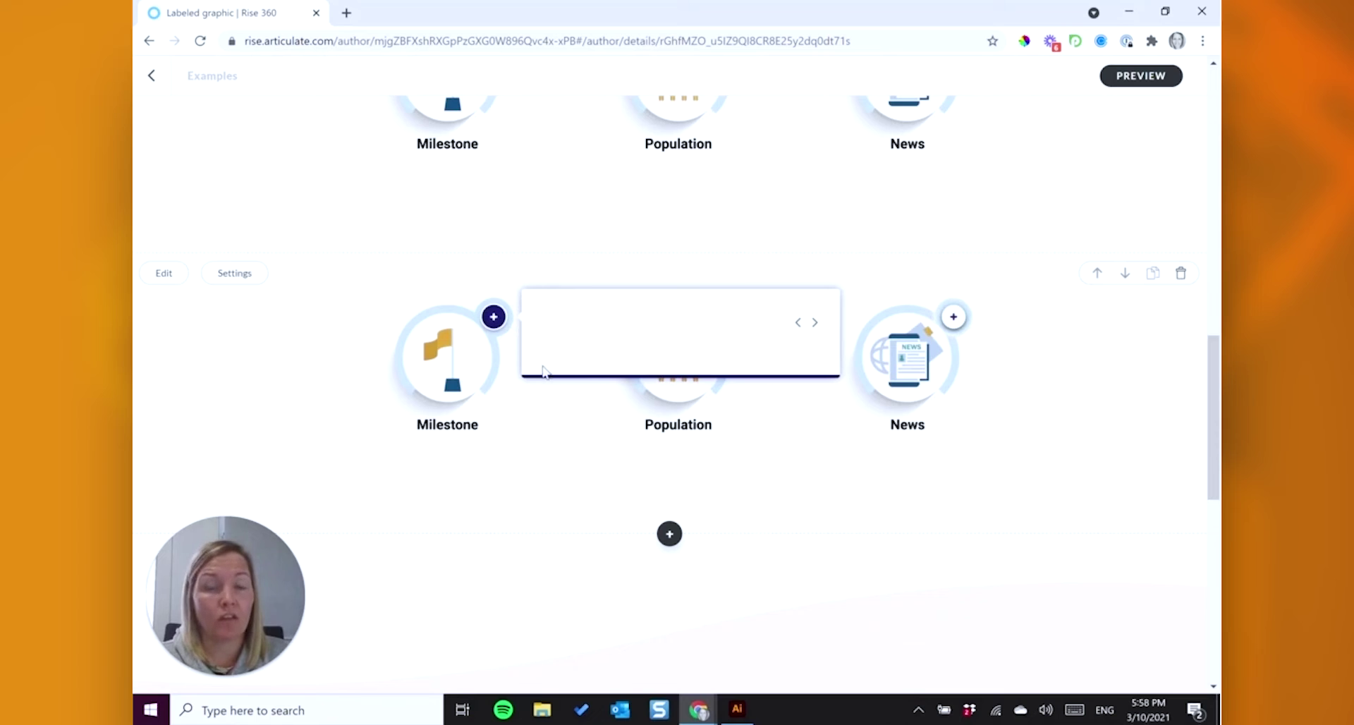
{"action": "left_click", "coordinate": [577, 448]}
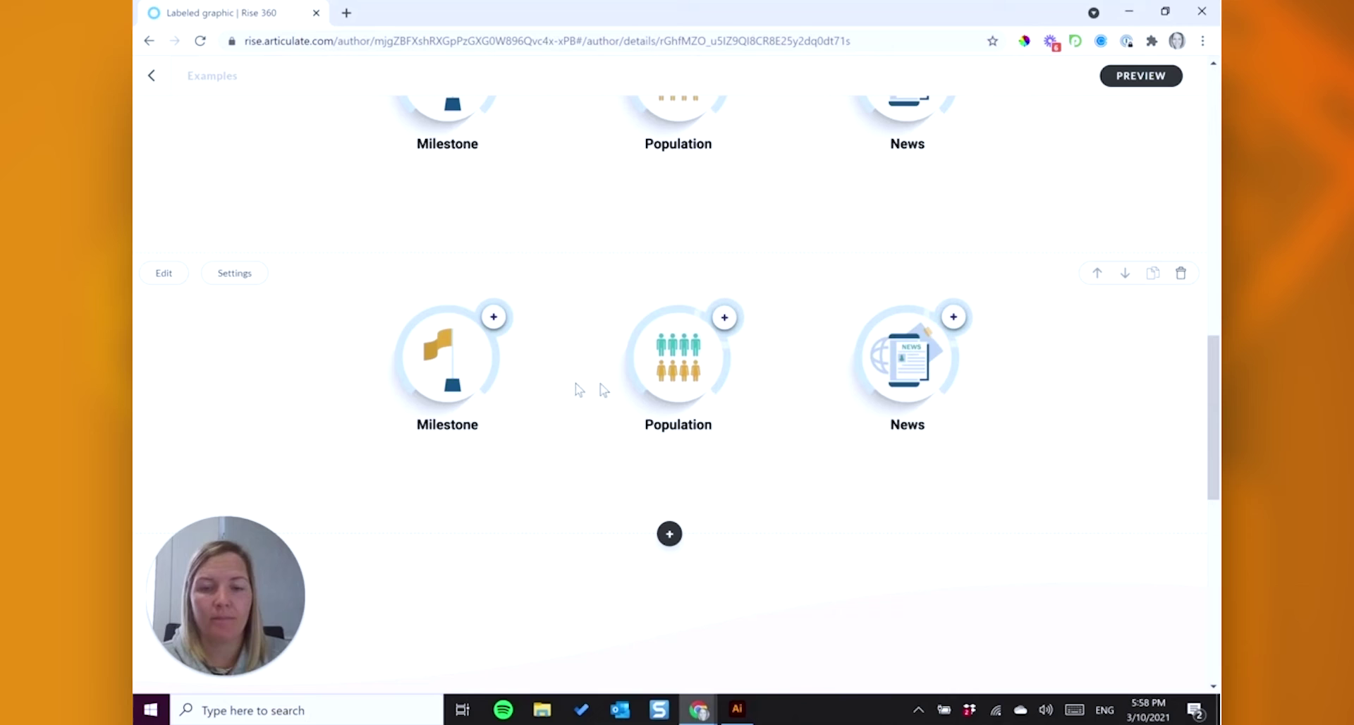
{"action": "scroll", "coordinate": [909, 455], "scroll_direction": "down", "scroll_amount": 4}
Step: Scroll past the Milestone block down to the purple Health Outcomes-to-Rights icon row
{"action": "scroll", "coordinate": [929, 459], "scroll_direction": "down", "scroll_amount": 5}
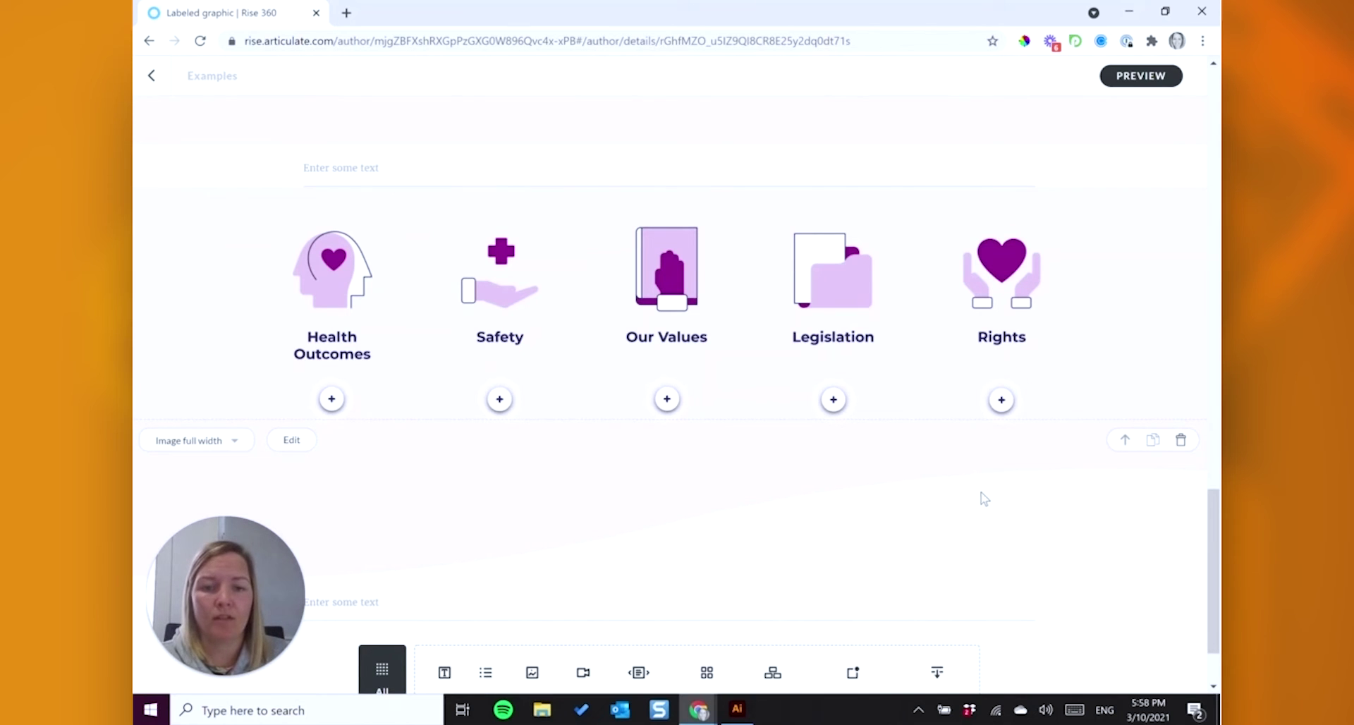
{"action": "scroll", "coordinate": [984, 499], "scroll_direction": "down", "scroll_amount": 2}
{"action": "scroll", "coordinate": [988, 495], "scroll_direction": "up", "scroll_amount": 4}
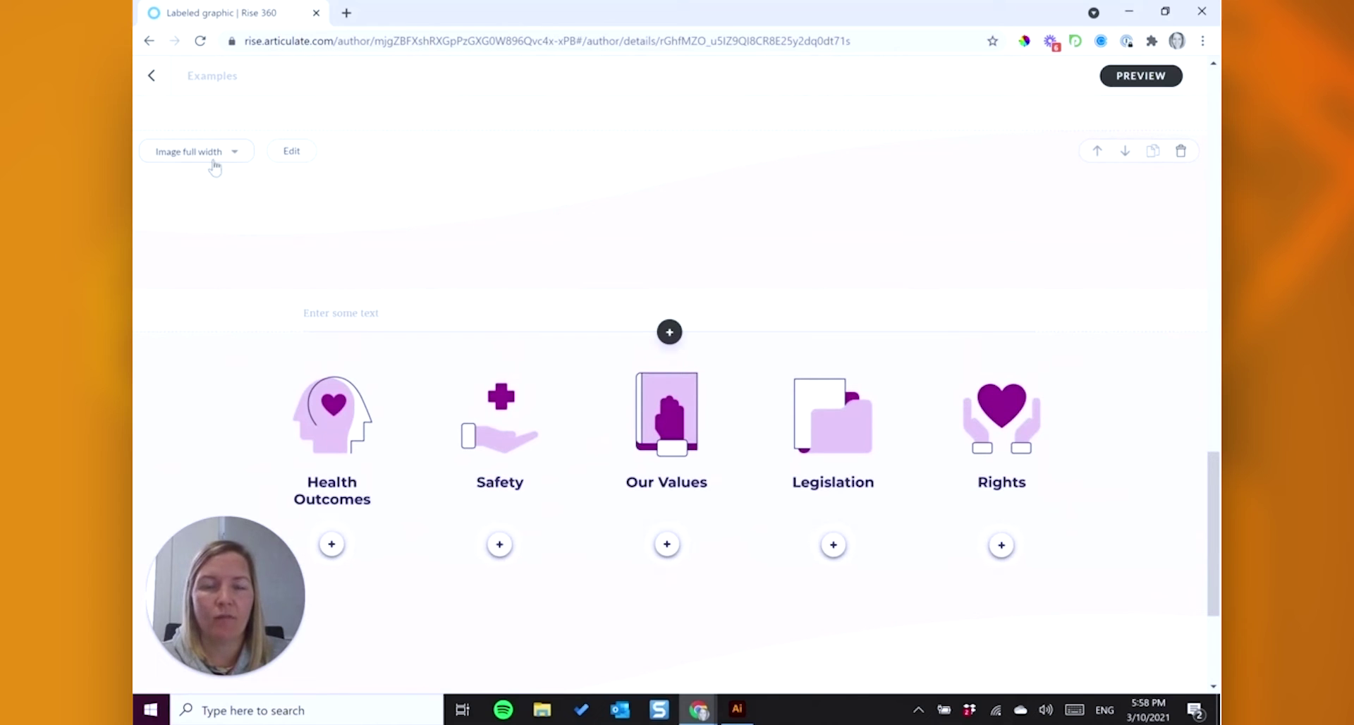
{"action": "scroll", "coordinate": [673, 293], "scroll_direction": "down", "scroll_amount": 2}
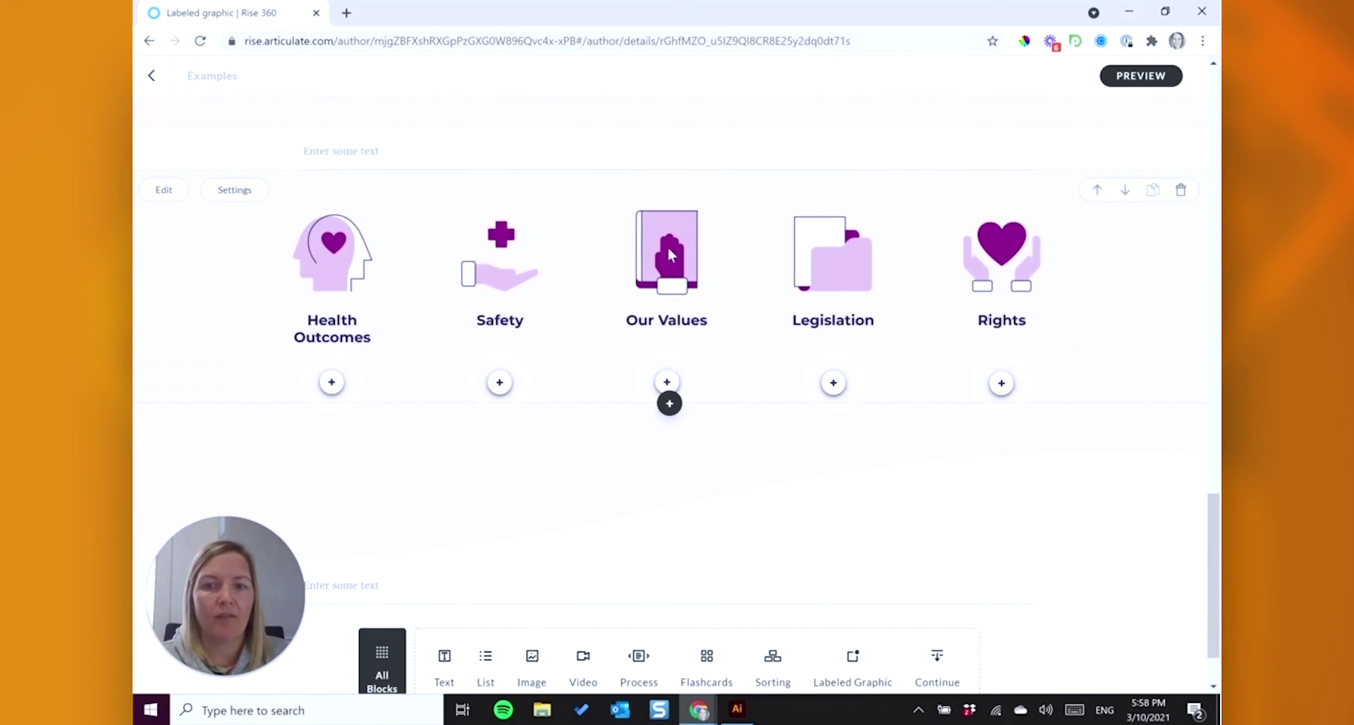
{"action": "scroll", "coordinate": [666, 247], "scroll_direction": "down", "scroll_amount": 1}
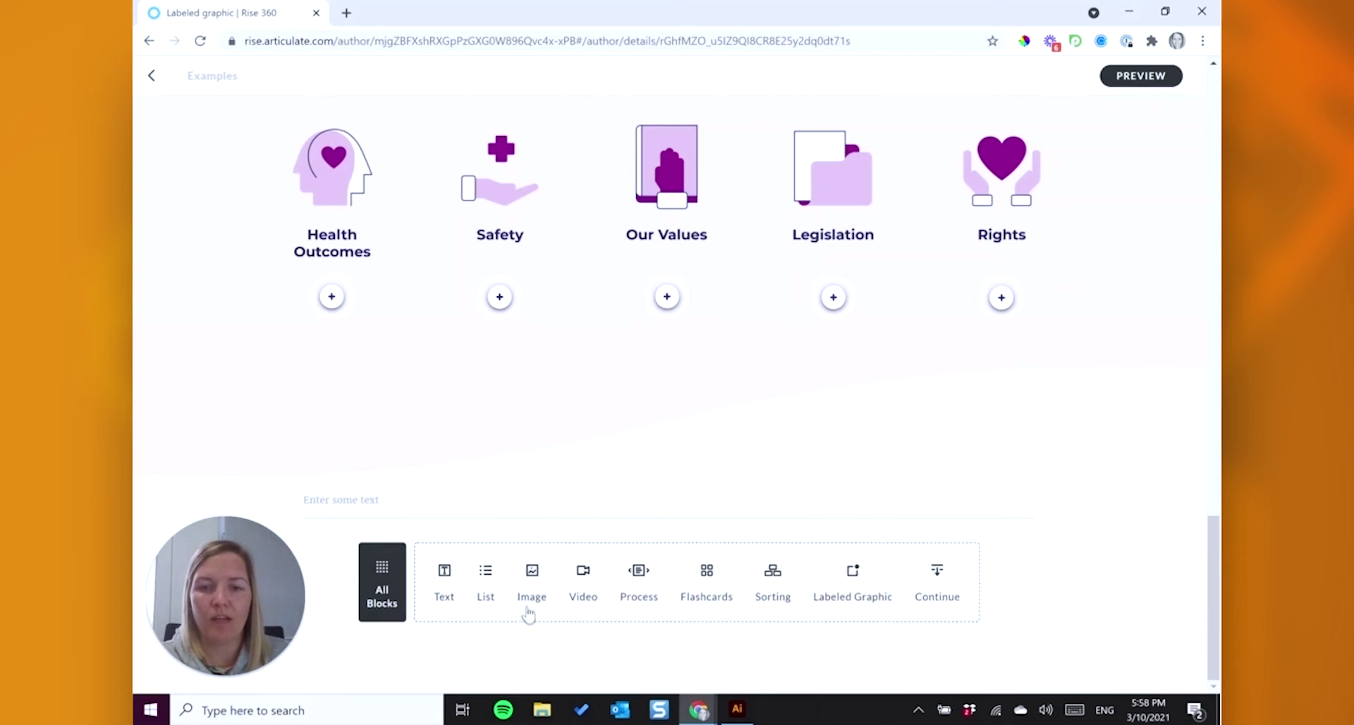
Step: Insert a full-width image block below the purple icon row
{"action": "left_click", "coordinate": [532, 586]}
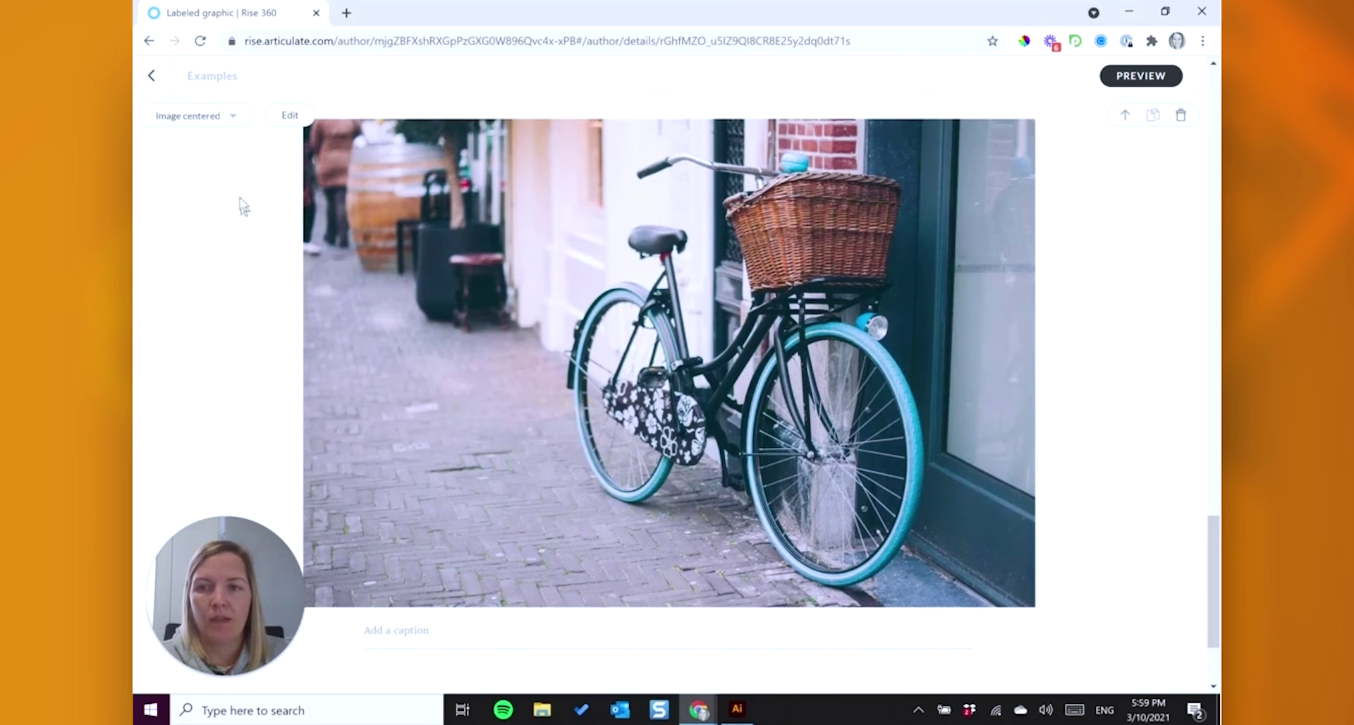
{"action": "left_click", "coordinate": [213, 115]}
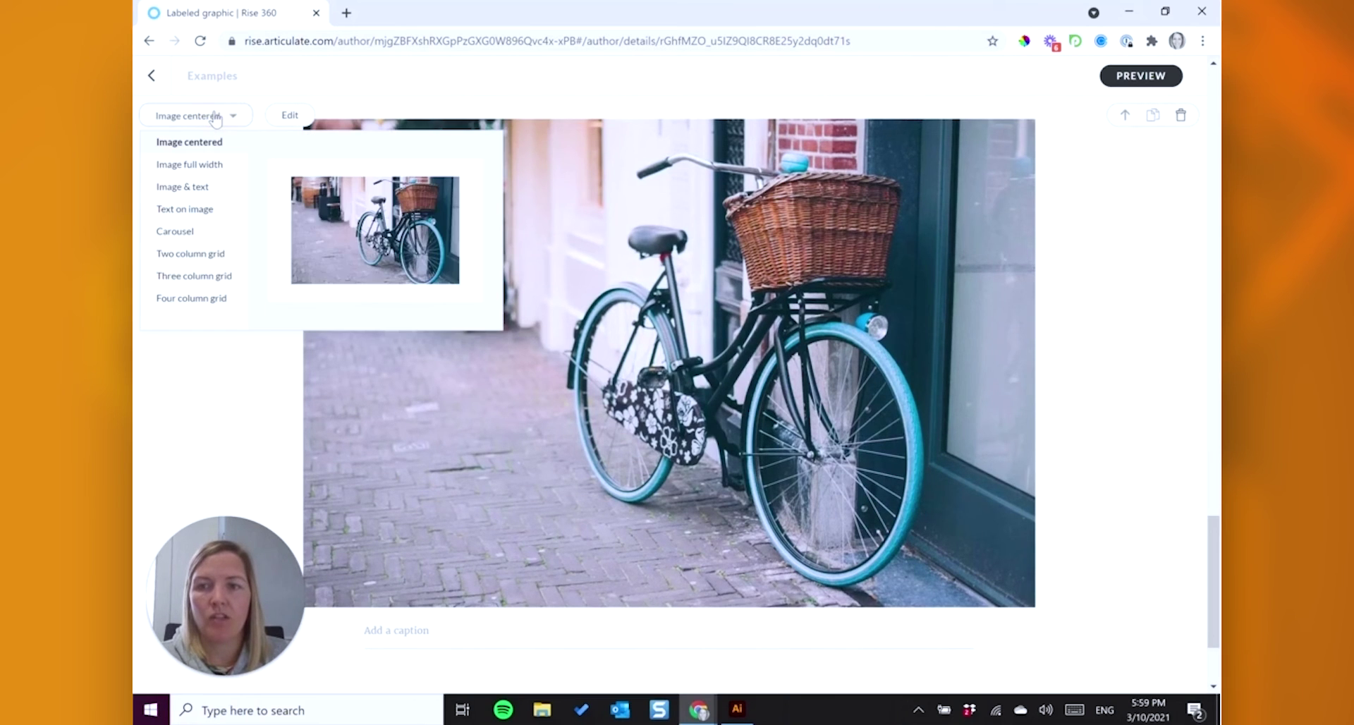
{"action": "left_click", "coordinate": [197, 167]}
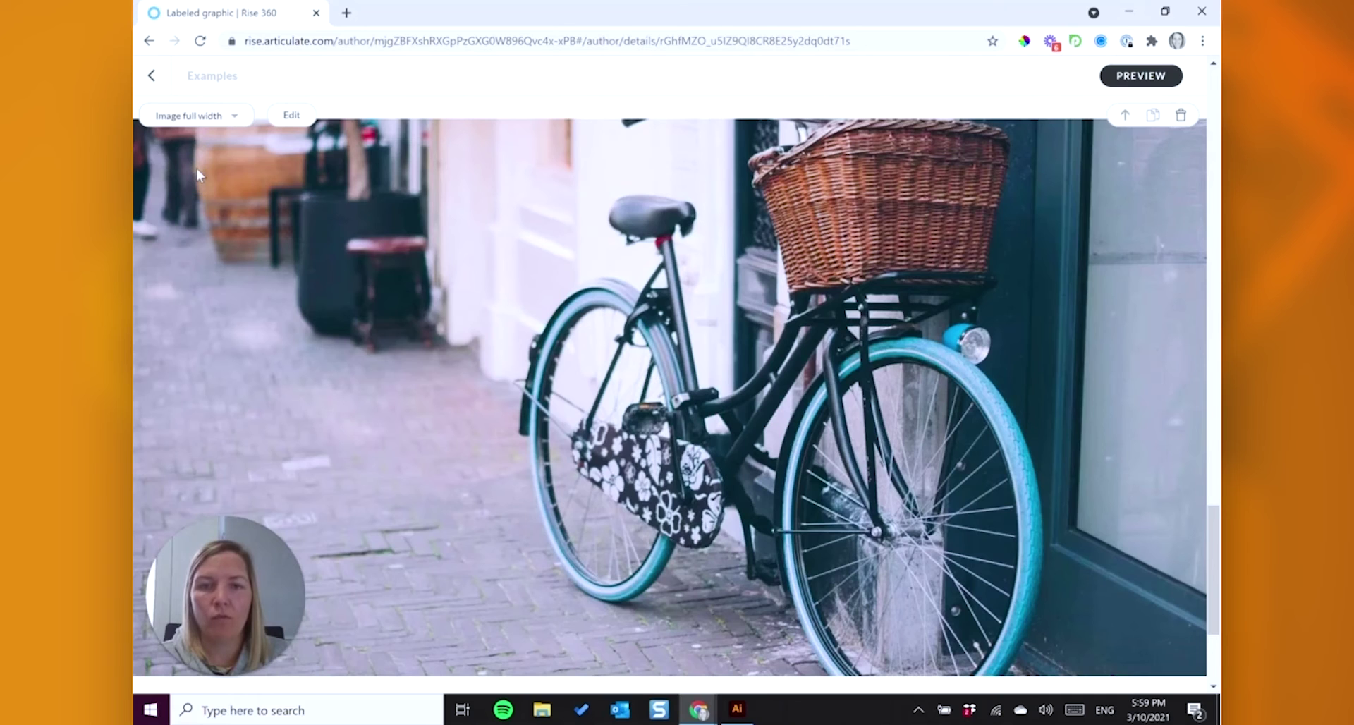
Step: Replace the bike photo with Light Purple Wave Top_NOPROCESS_.png
{"action": "left_click", "coordinate": [292, 116]}
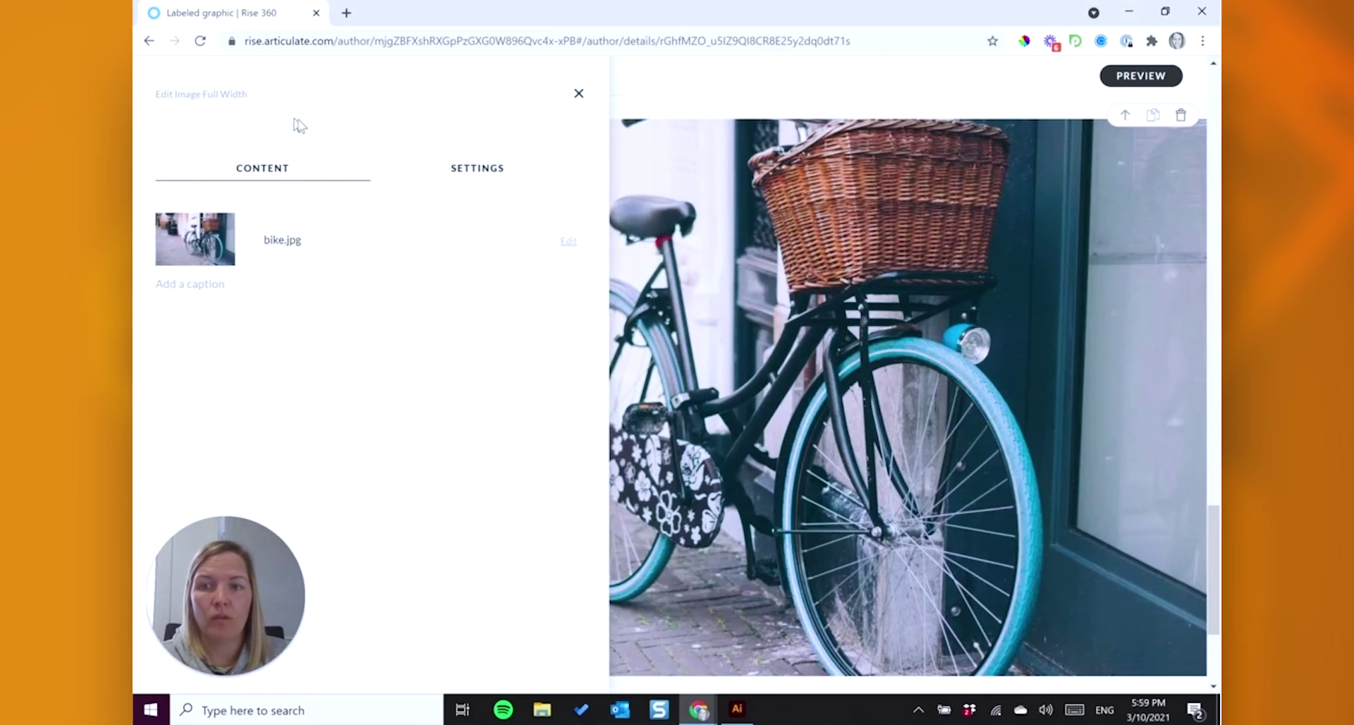
{"action": "left_click", "coordinate": [568, 243]}
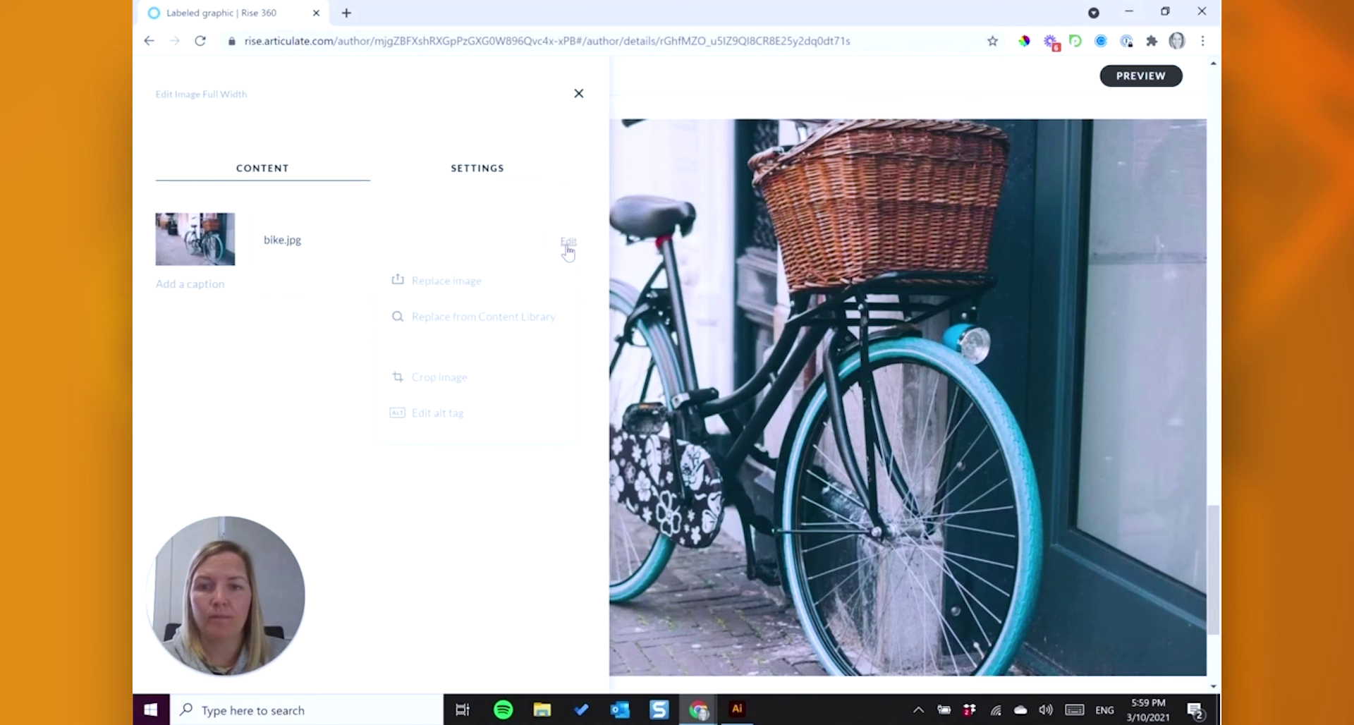
{"action": "left_click", "coordinate": [438, 278]}
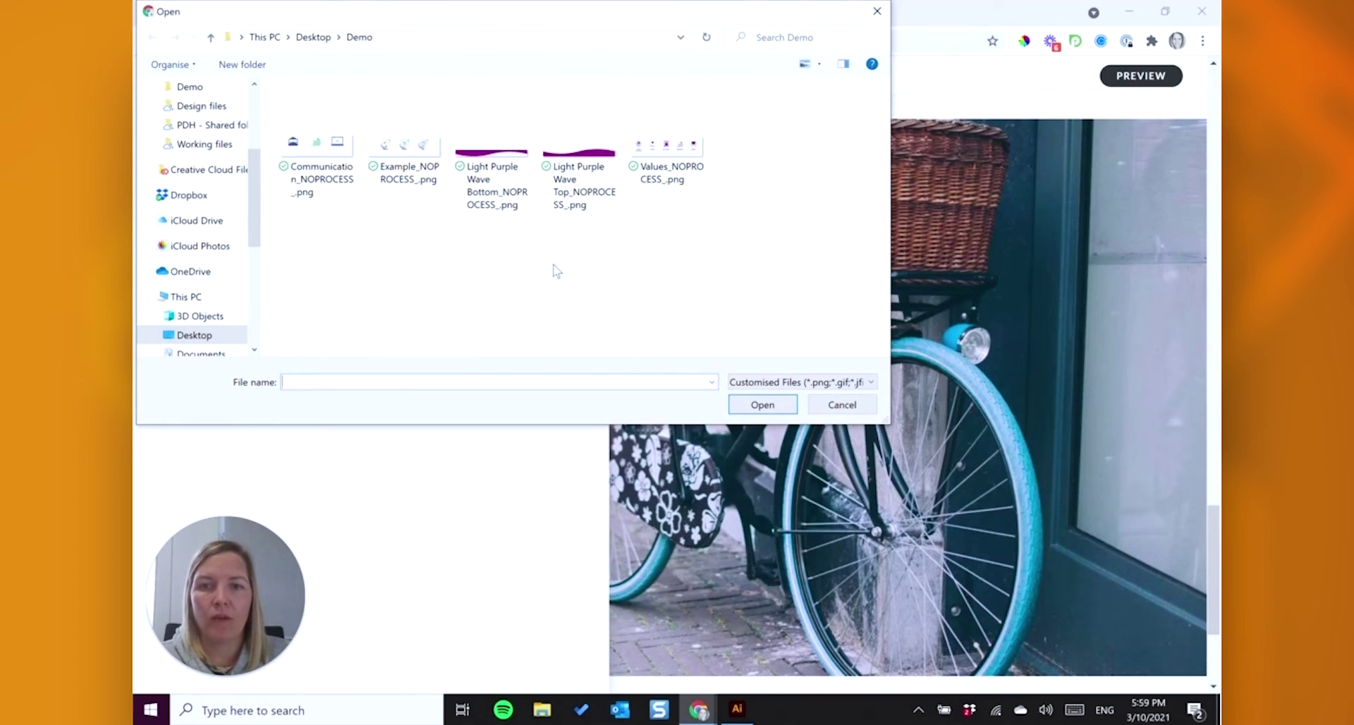
{"action": "left_click", "coordinate": [579, 203]}
{"action": "left_click", "coordinate": [762, 405]}
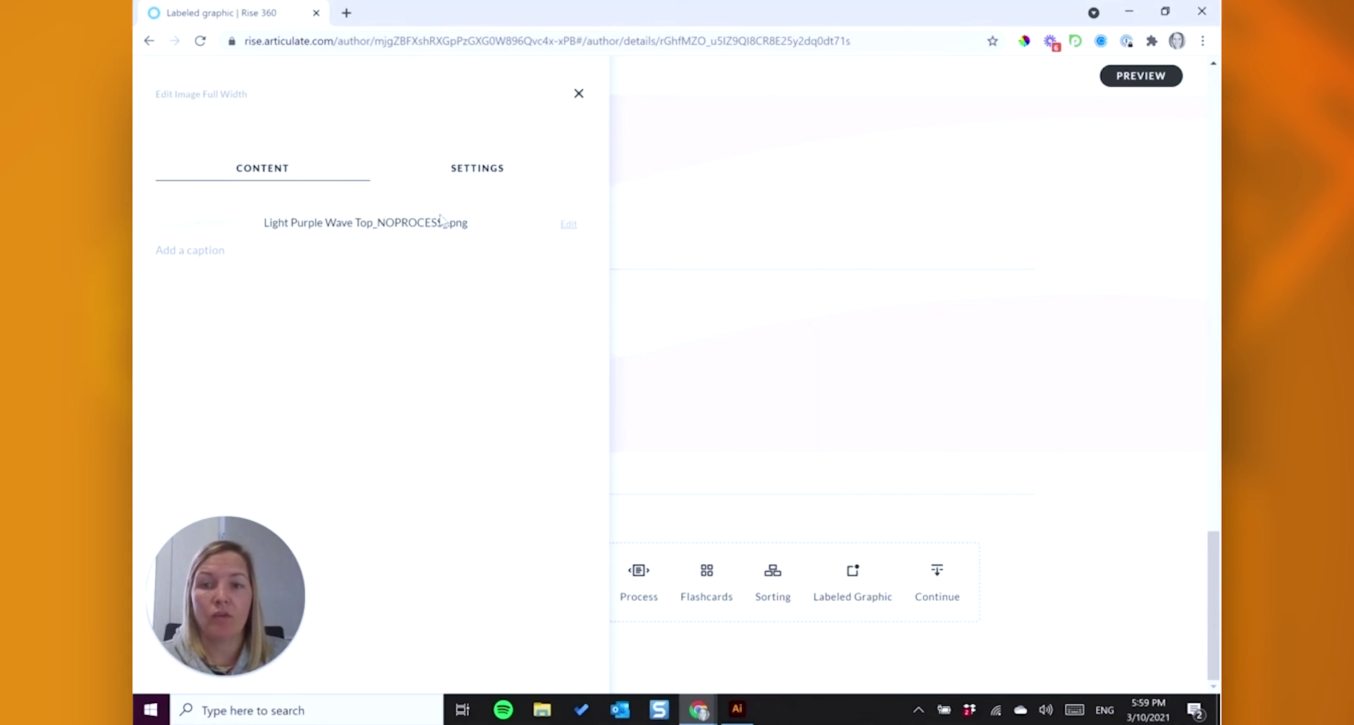
Step: Set the wave block's bottom padding to No padding
{"action": "left_click", "coordinate": [480, 176]}
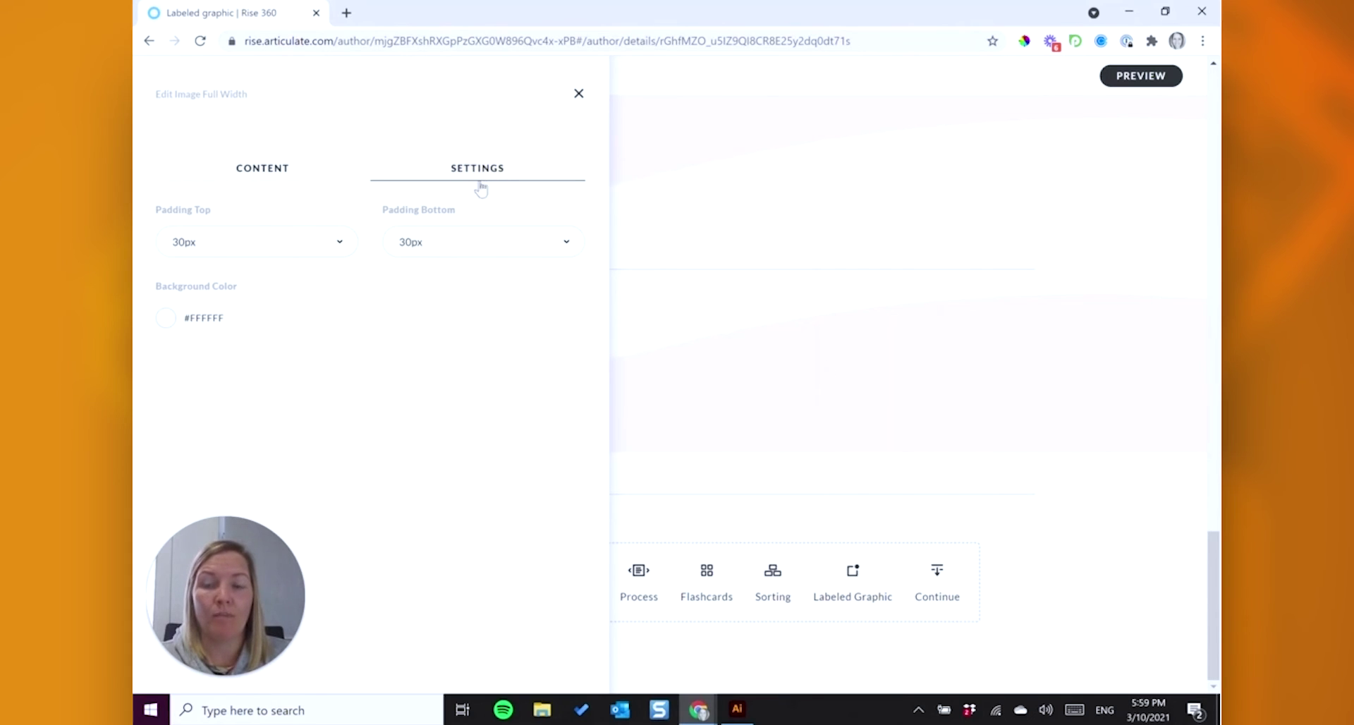
{"action": "left_click", "coordinate": [476, 258]}
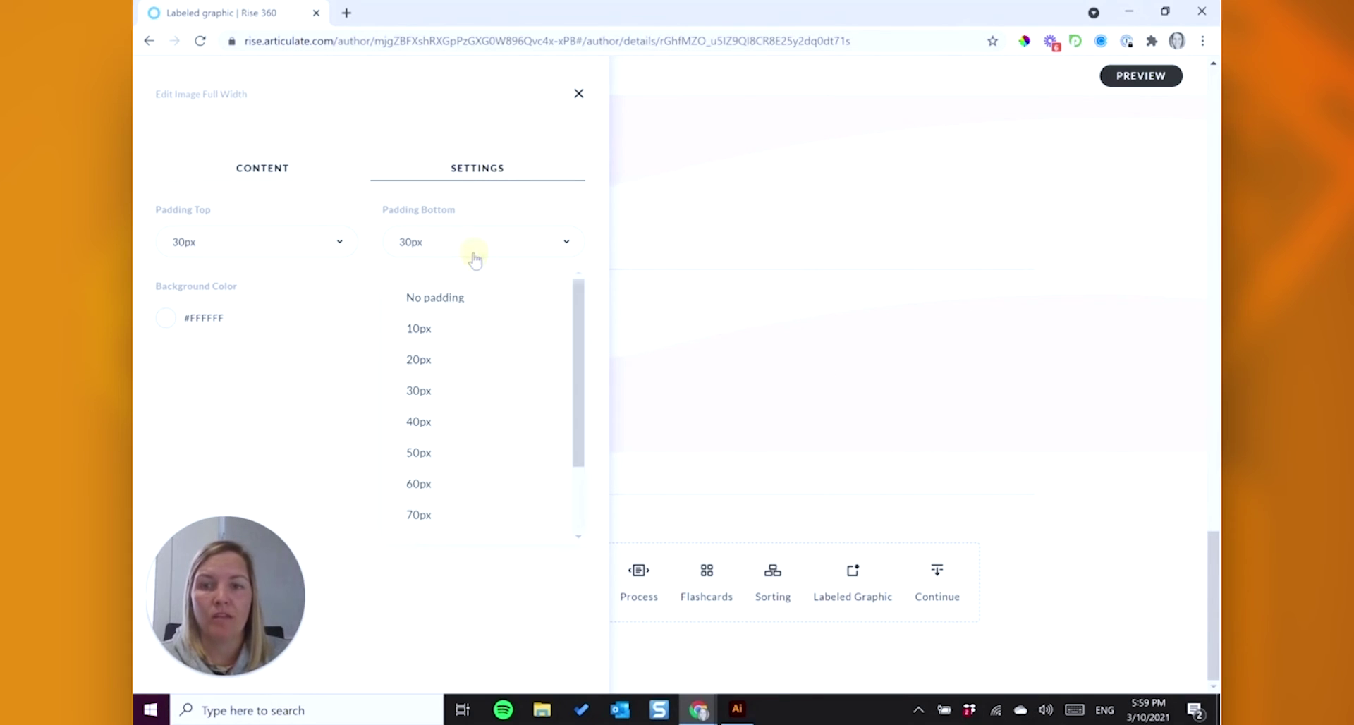
{"action": "left_click", "coordinate": [450, 299]}
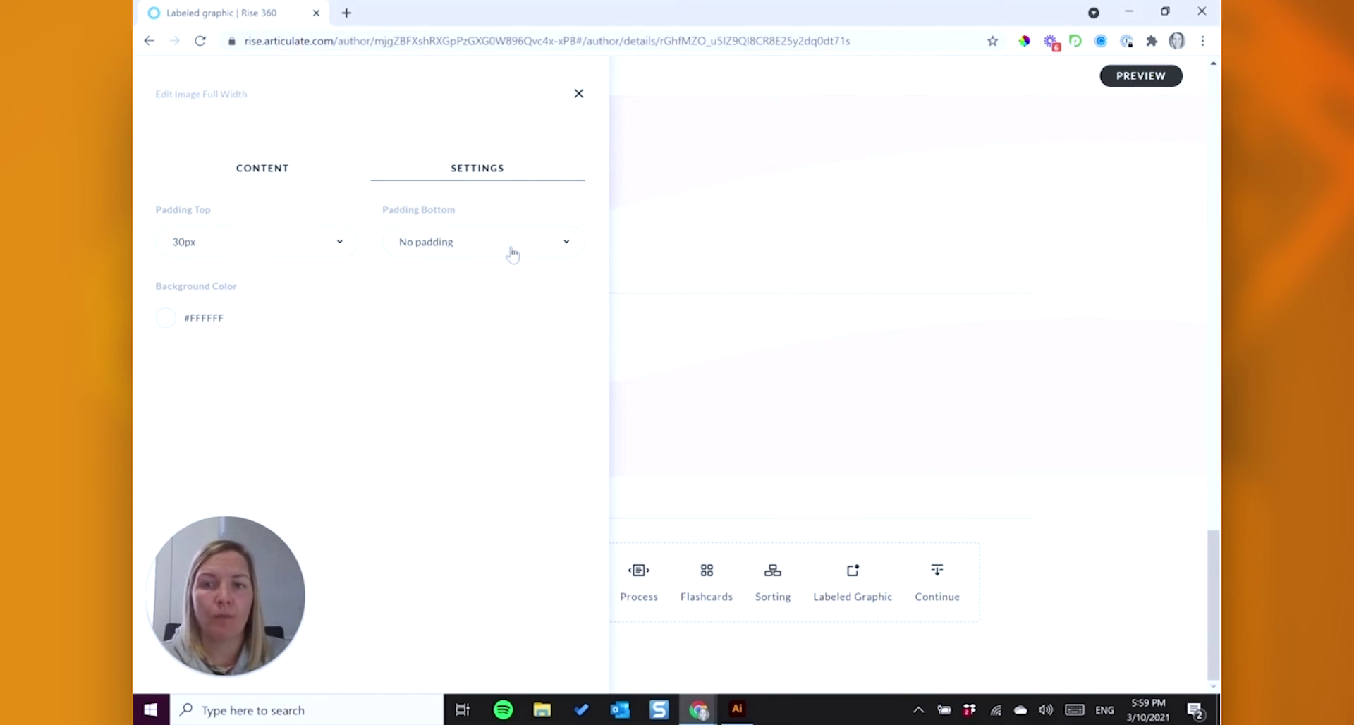
Step: Duplicate the wave block and swap its image for Light Purple Wave Bottom_NOPROCESS_.png
{"action": "left_click", "coordinate": [901, 332]}
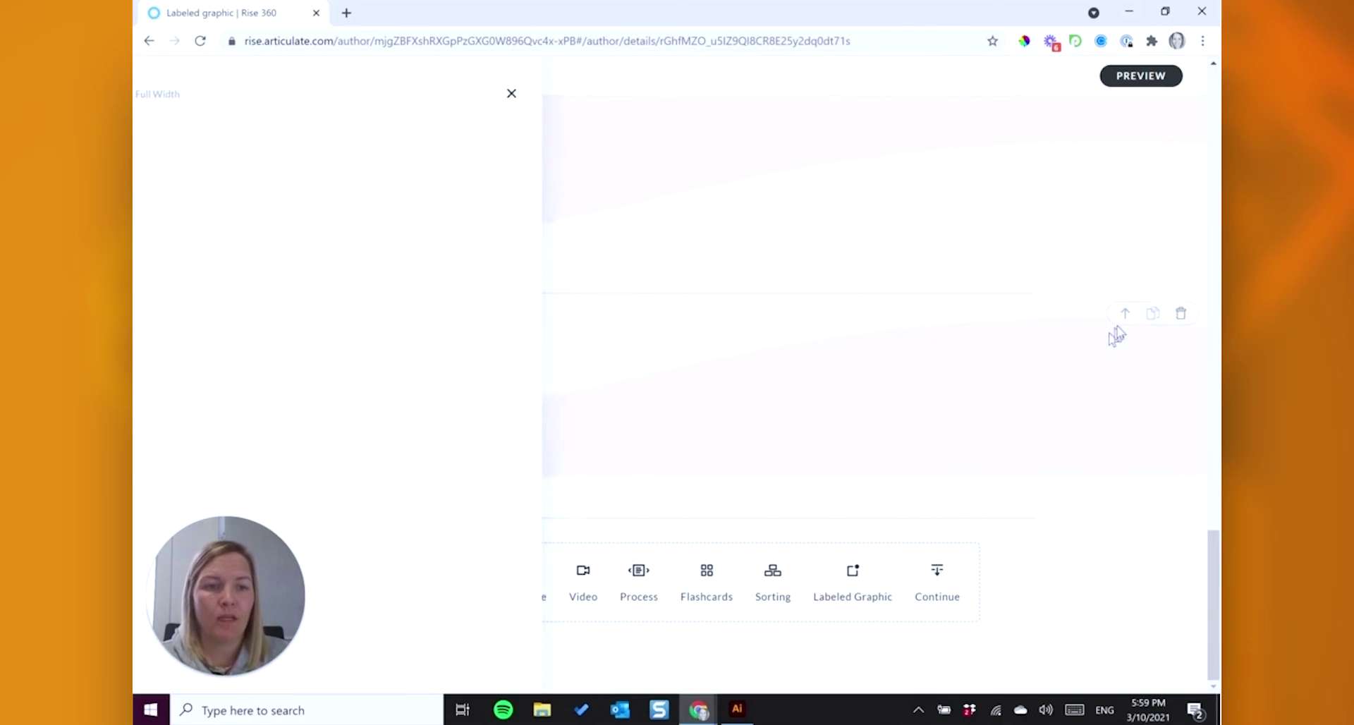
{"action": "left_click", "coordinate": [1151, 315]}
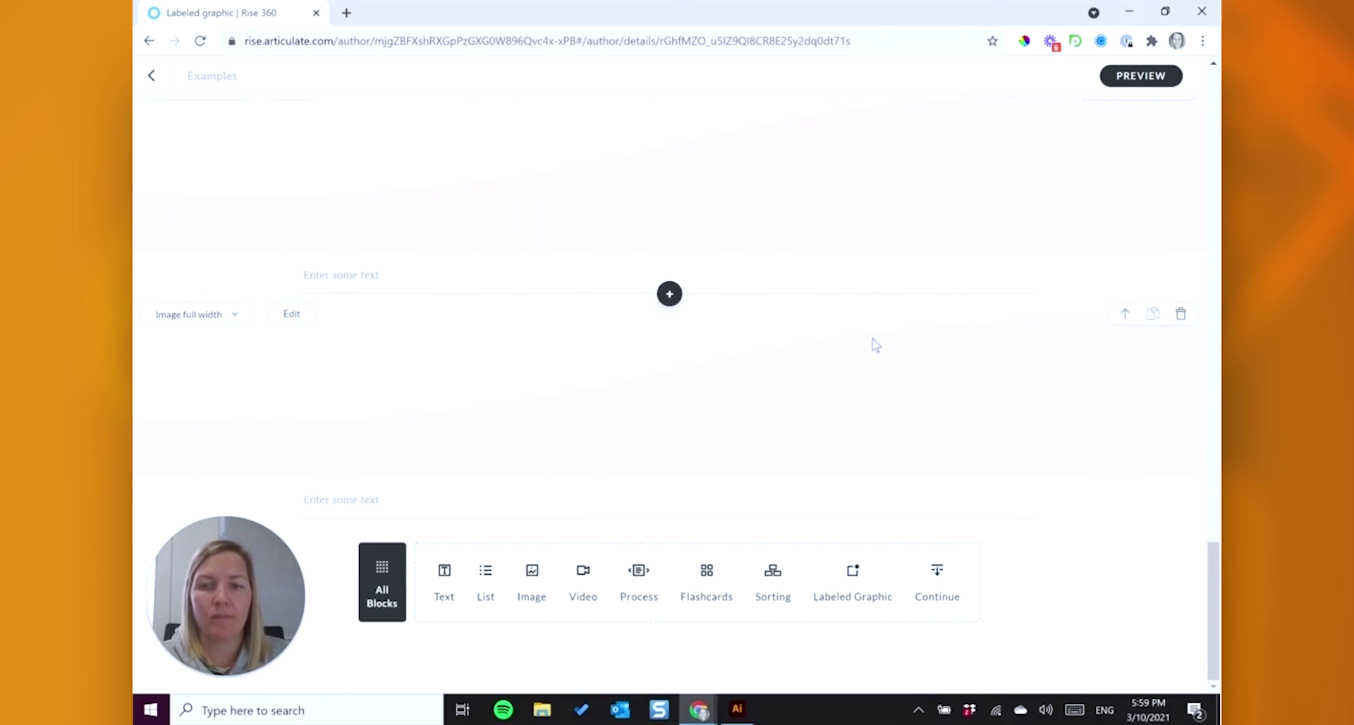
{"action": "left_click", "coordinate": [288, 314]}
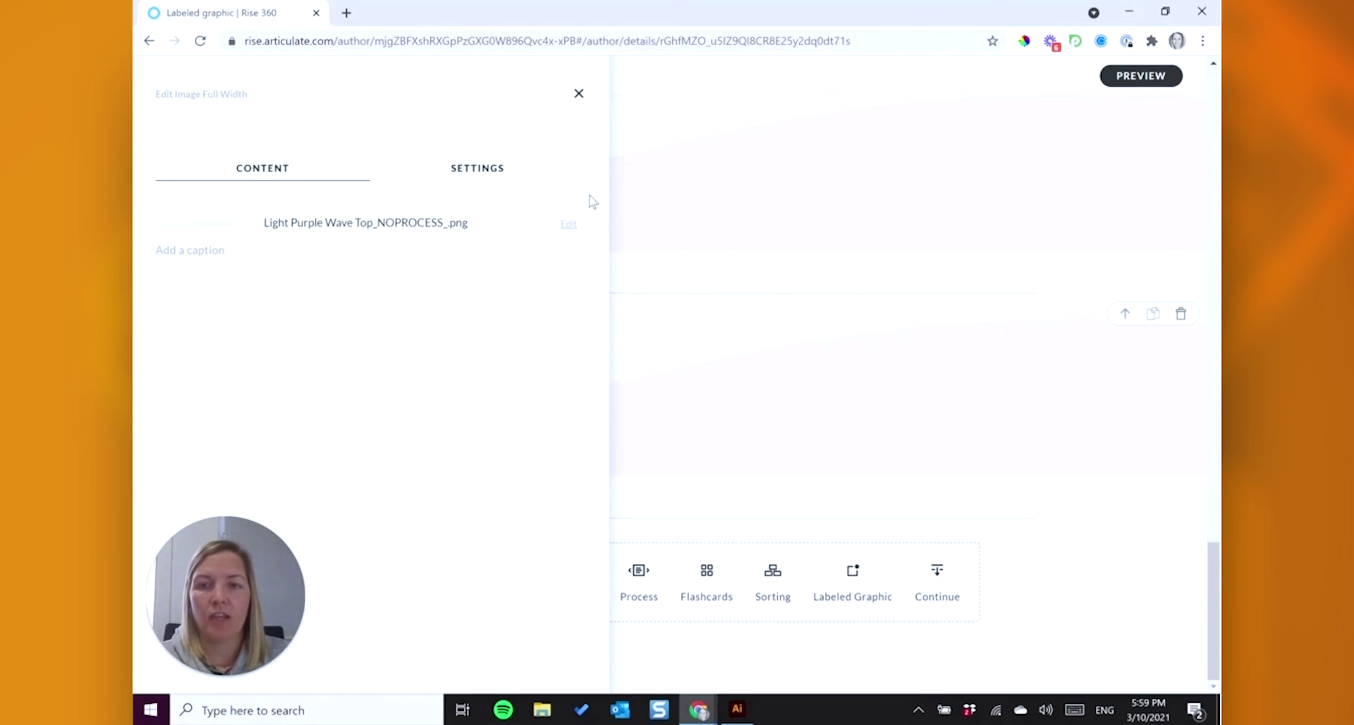
{"action": "left_click", "coordinate": [566, 227]}
{"action": "left_click", "coordinate": [451, 265]}
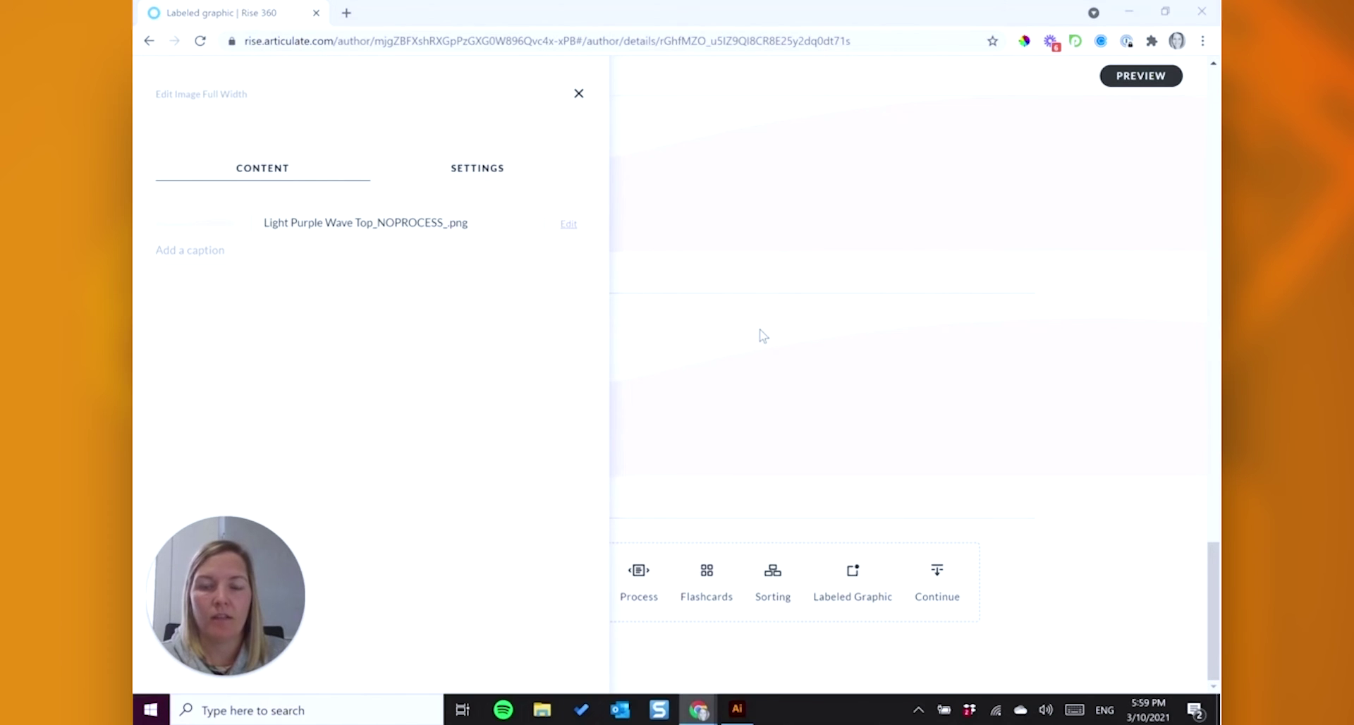
{"action": "left_click", "coordinate": [485, 182]}
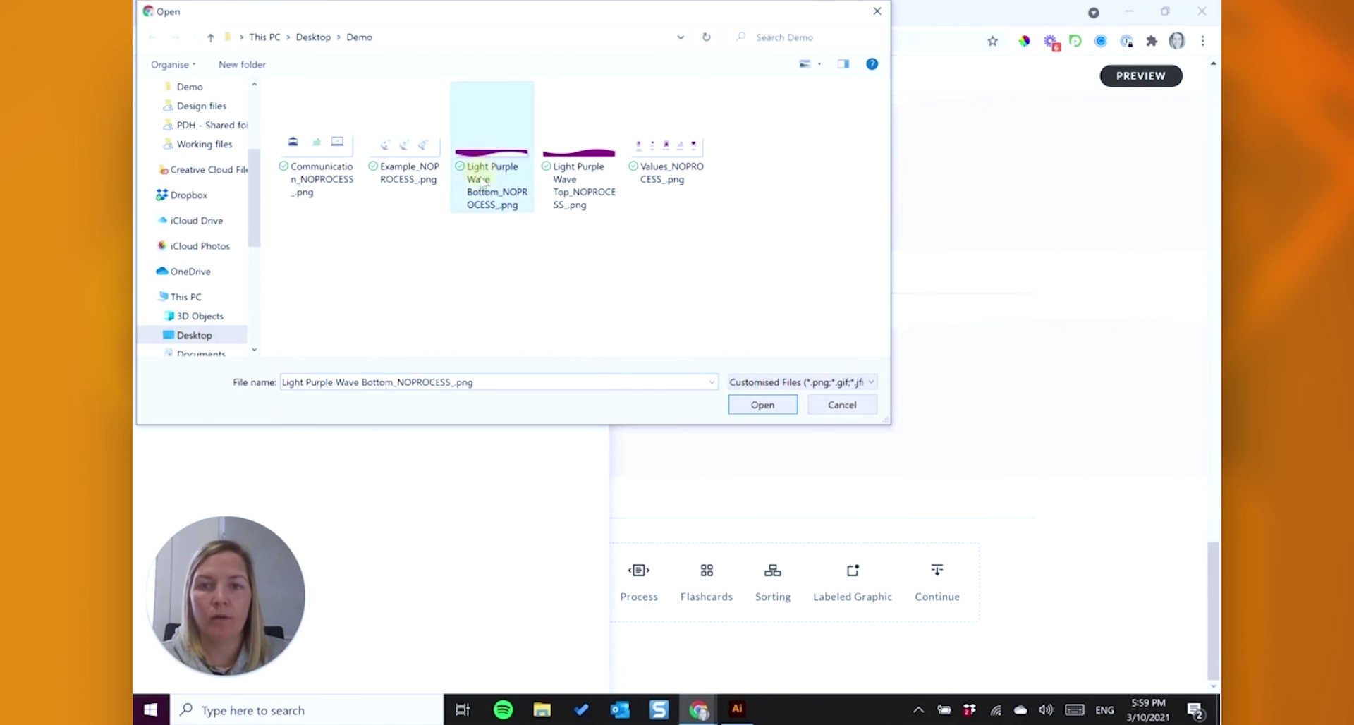
{"action": "left_click", "coordinate": [760, 404]}
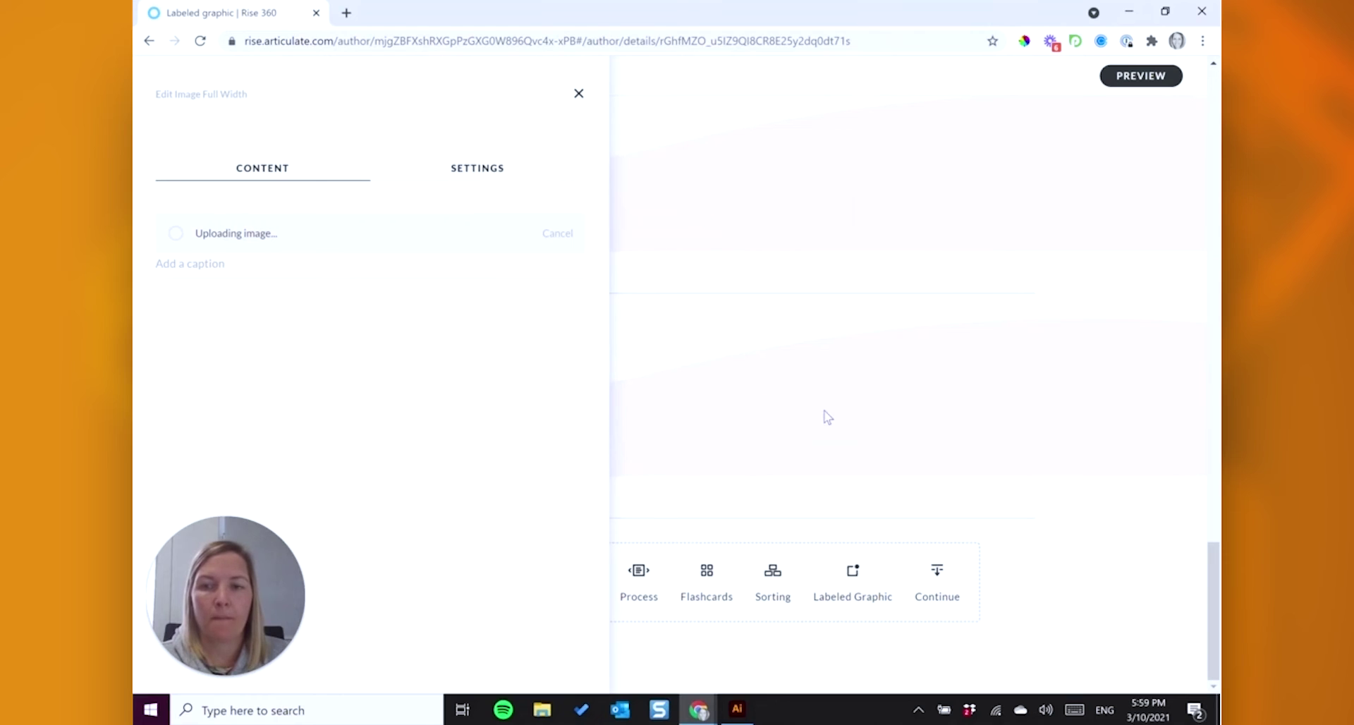
Step: Set the duplicate's top padding to No padding and close its settings
{"action": "left_click", "coordinate": [485, 169]}
{"action": "left_click", "coordinate": [222, 248]}
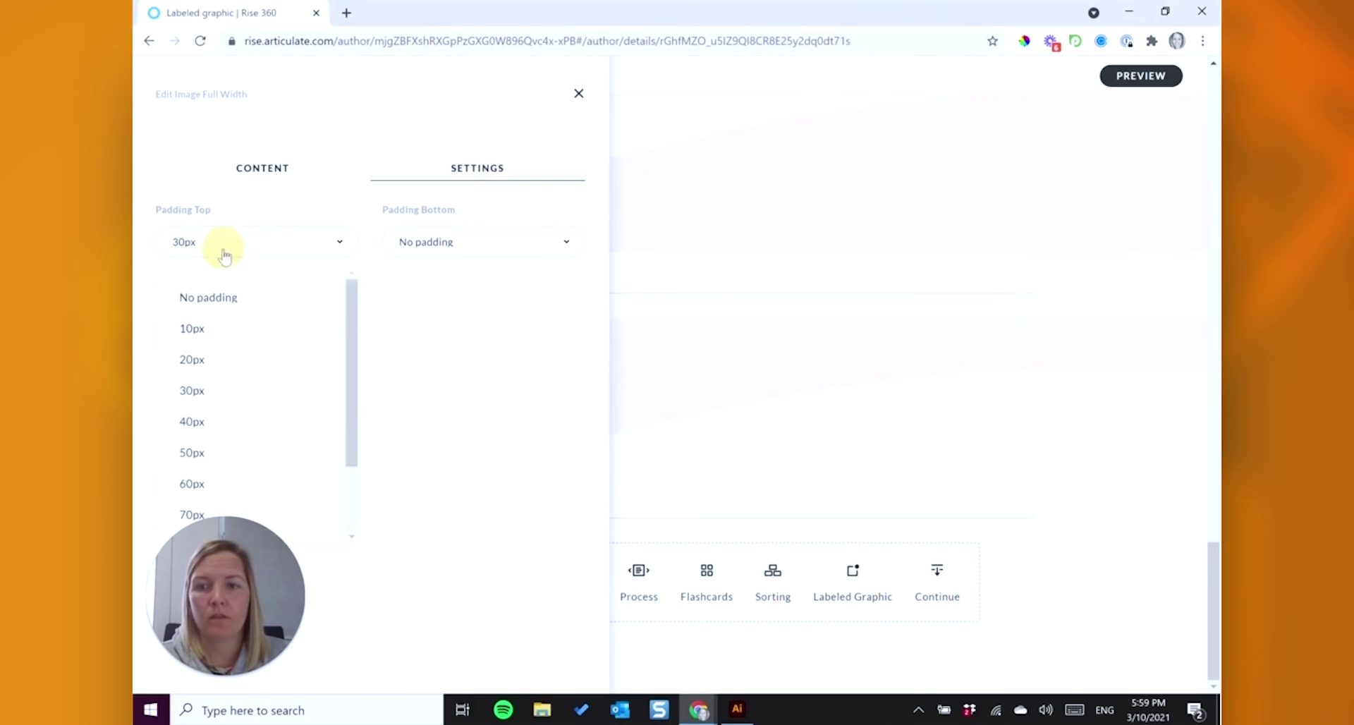
{"action": "left_click", "coordinate": [235, 303]}
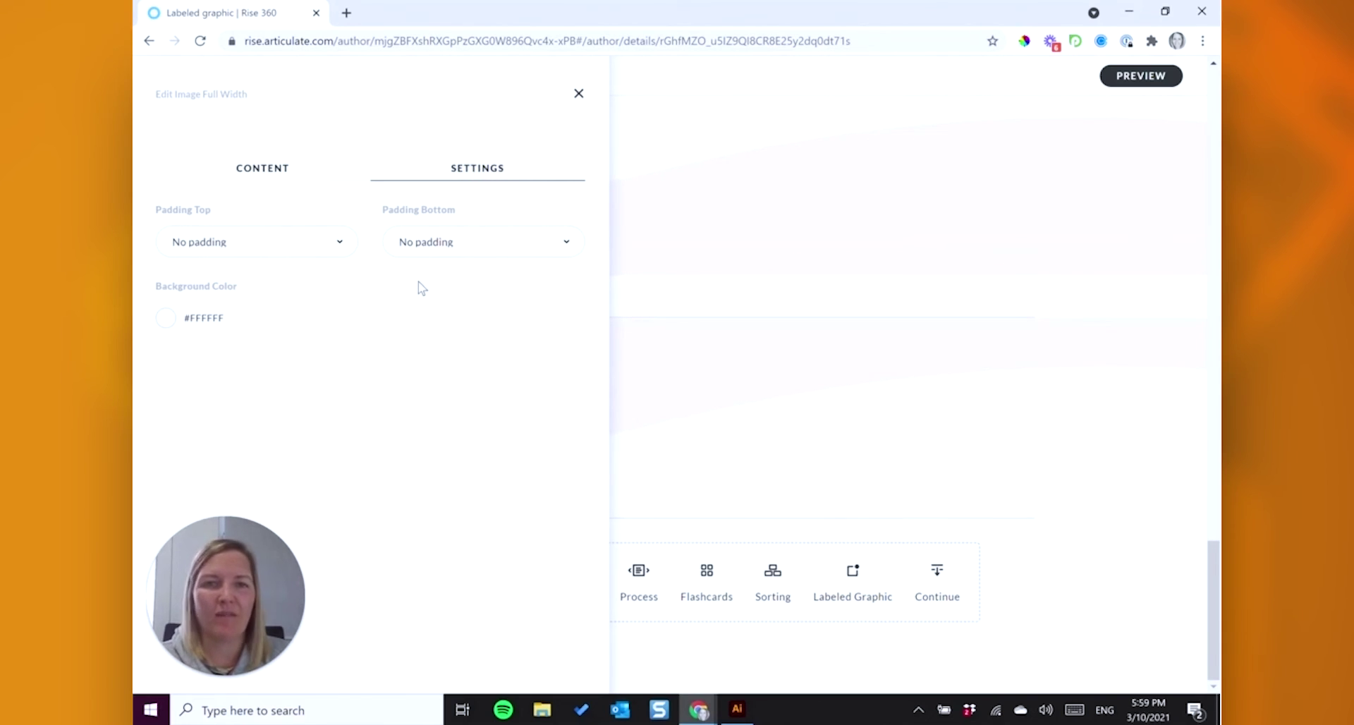
{"action": "left_click", "coordinate": [716, 301]}
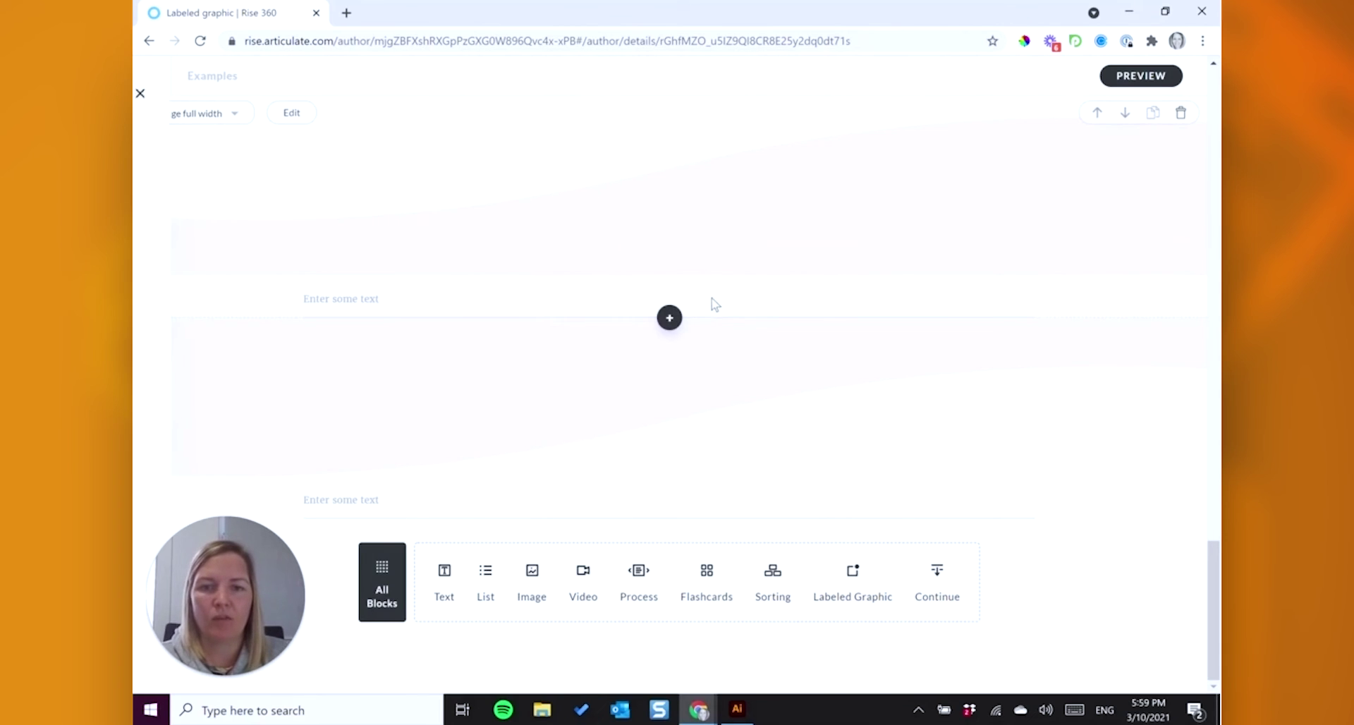
Step: Add a Labeled graphic block from the Interactive section of All Blocks
{"action": "left_click", "coordinate": [670, 319]}
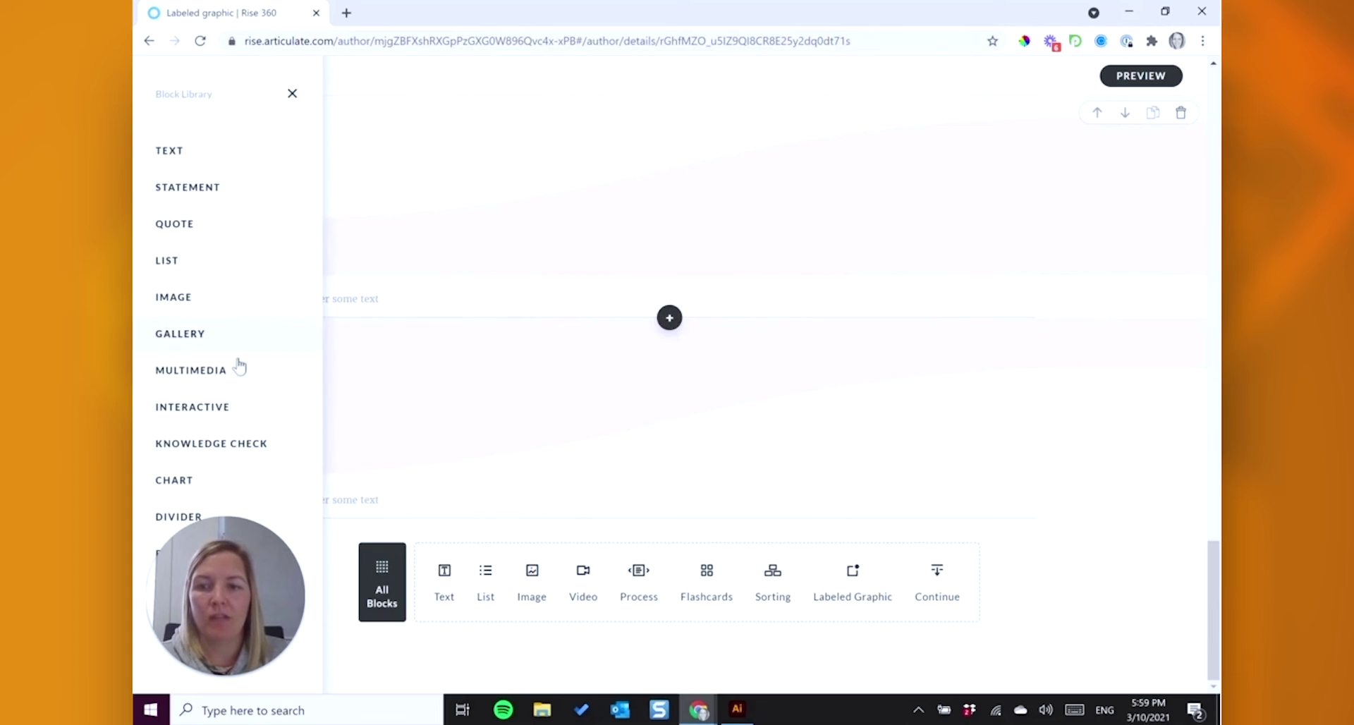
{"action": "left_click", "coordinate": [215, 407]}
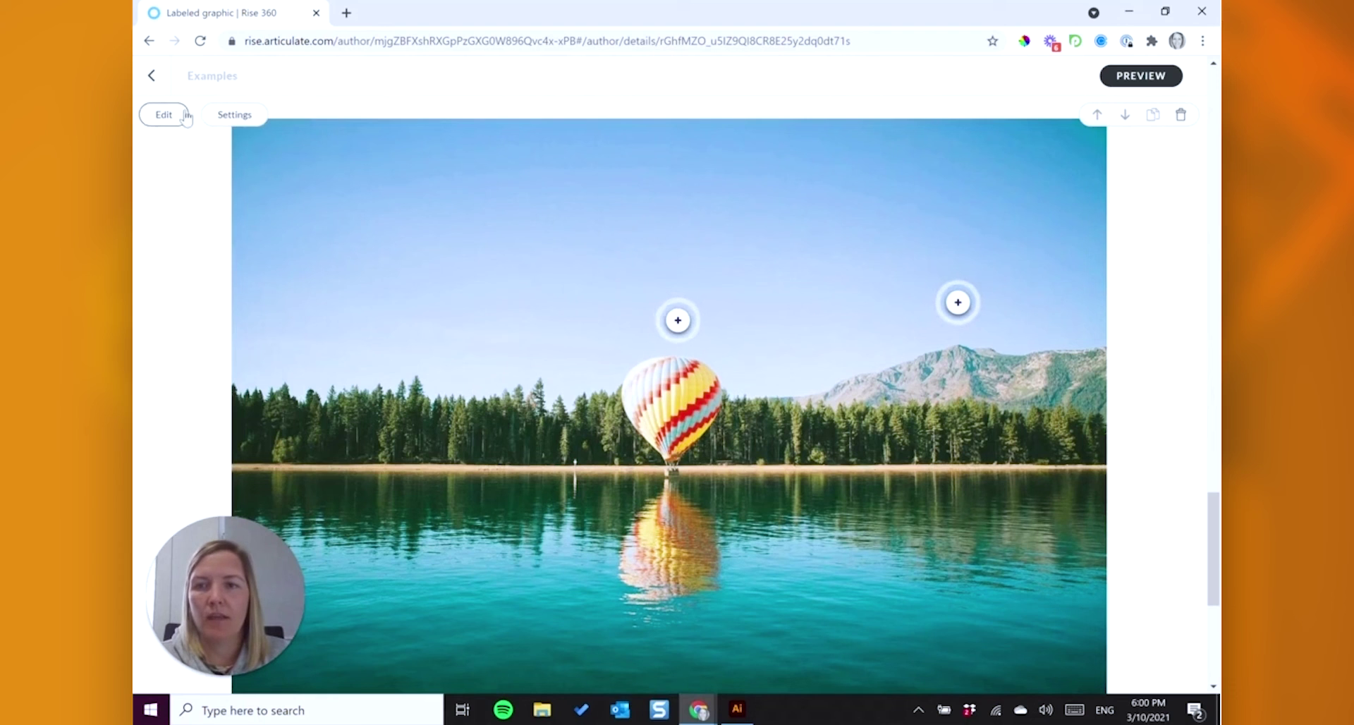
{"action": "left_click", "coordinate": [163, 114]}
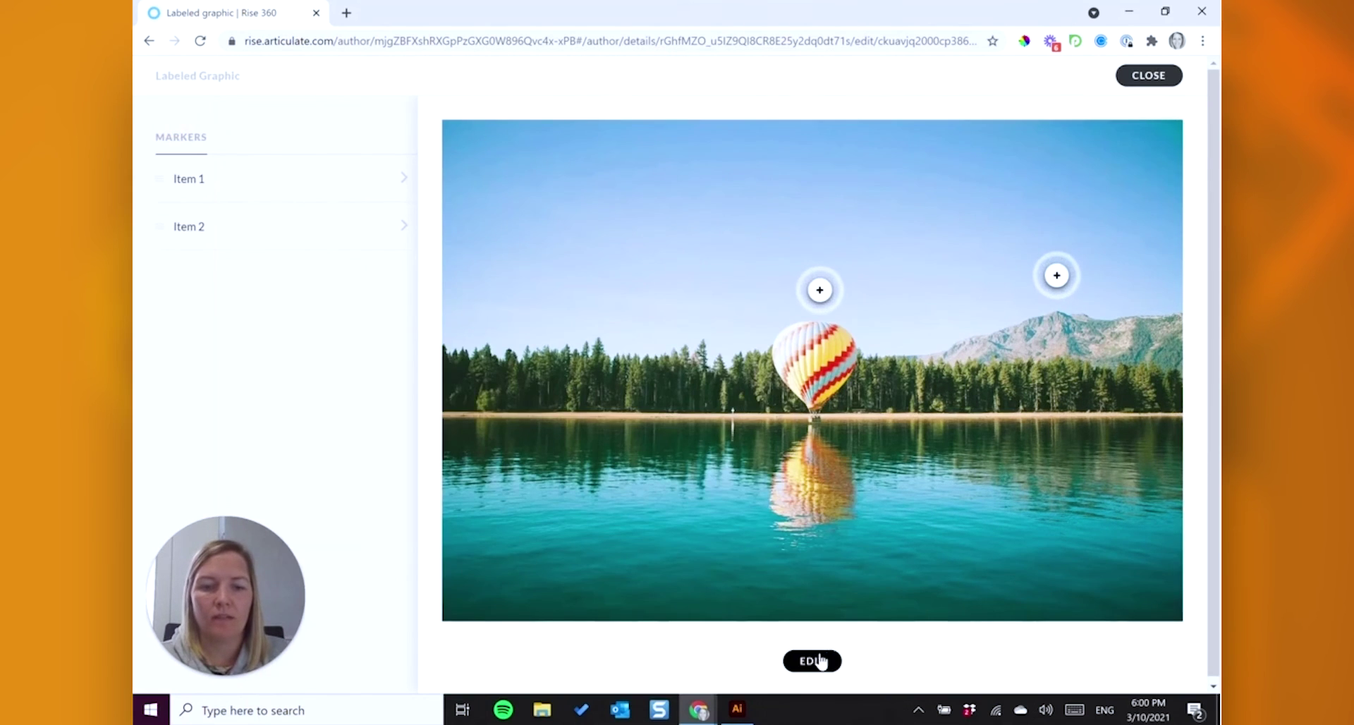
Step: Upload Values_NOPROCESS_.png as the graphic and delete both sample markers
{"action": "mouse_move", "coordinate": [820, 661]}
{"action": "left_click", "coordinate": [774, 490]}
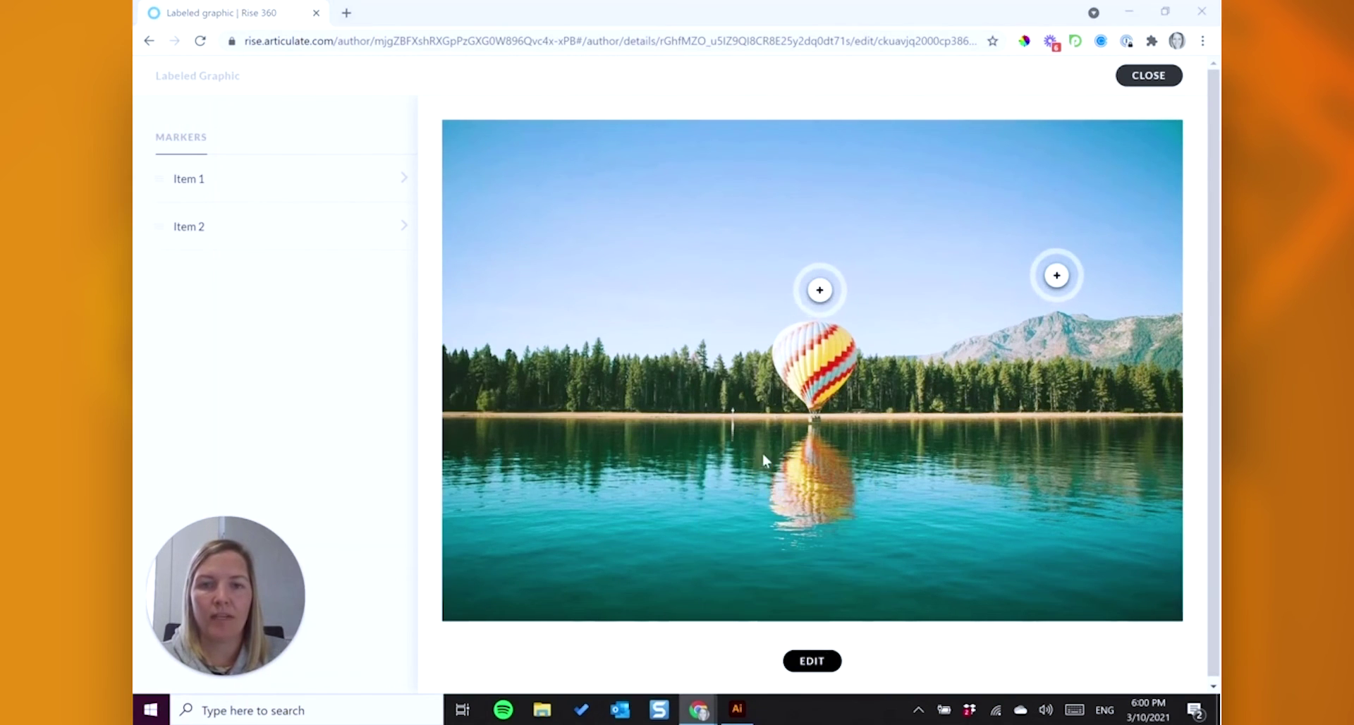
{"action": "left_click", "coordinate": [702, 185]}
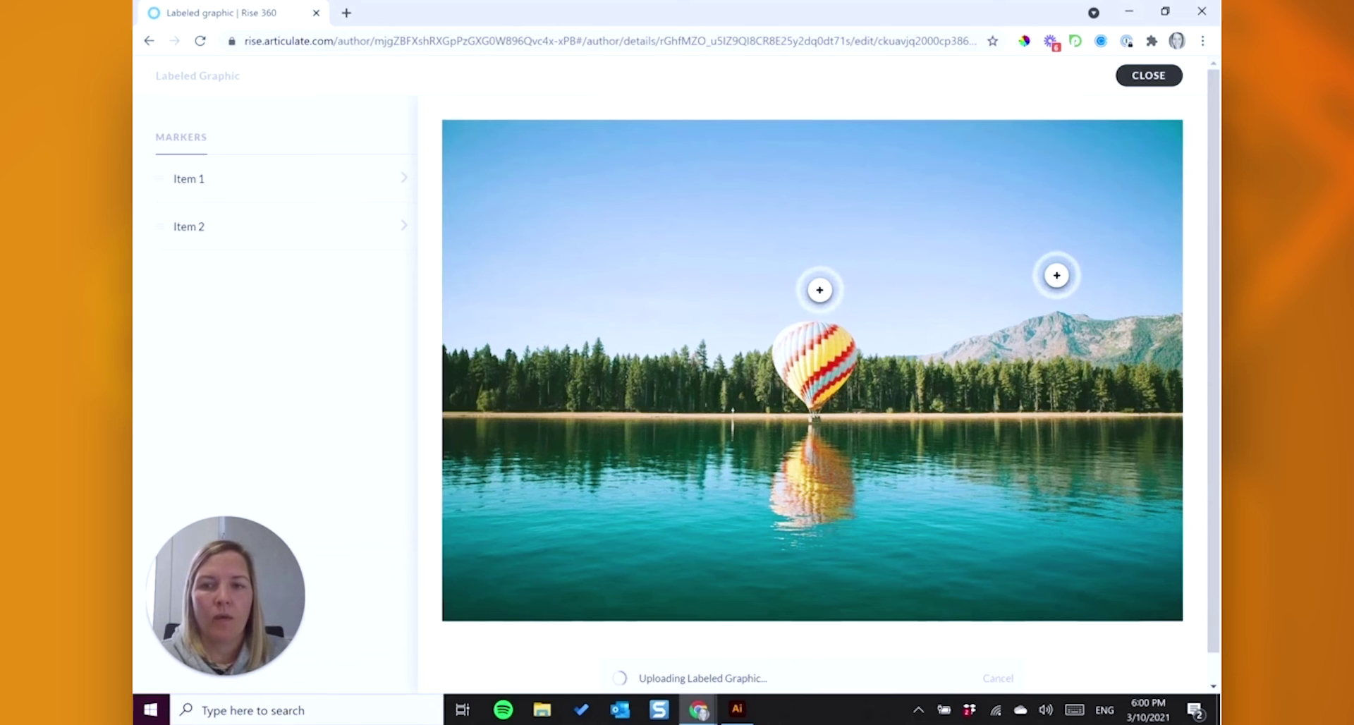
{"action": "left_click", "coordinate": [383, 178]}
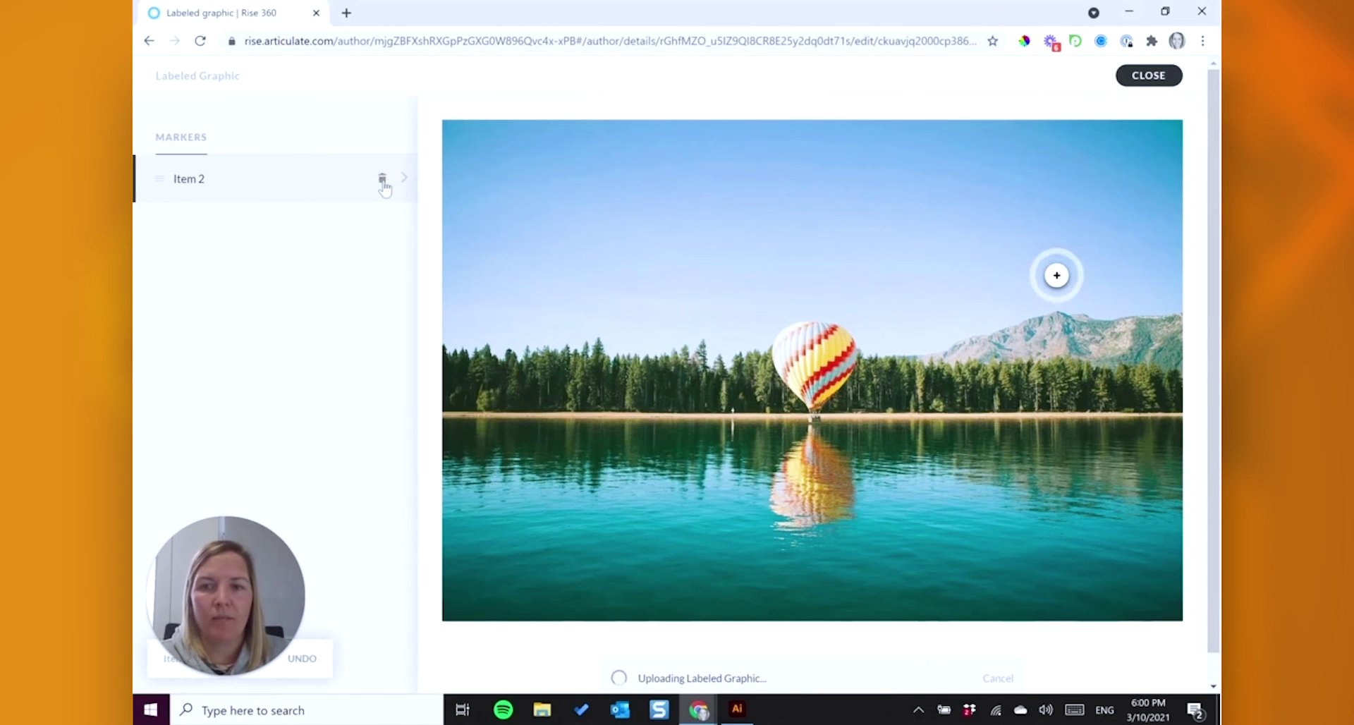
{"action": "left_click", "coordinate": [382, 179]}
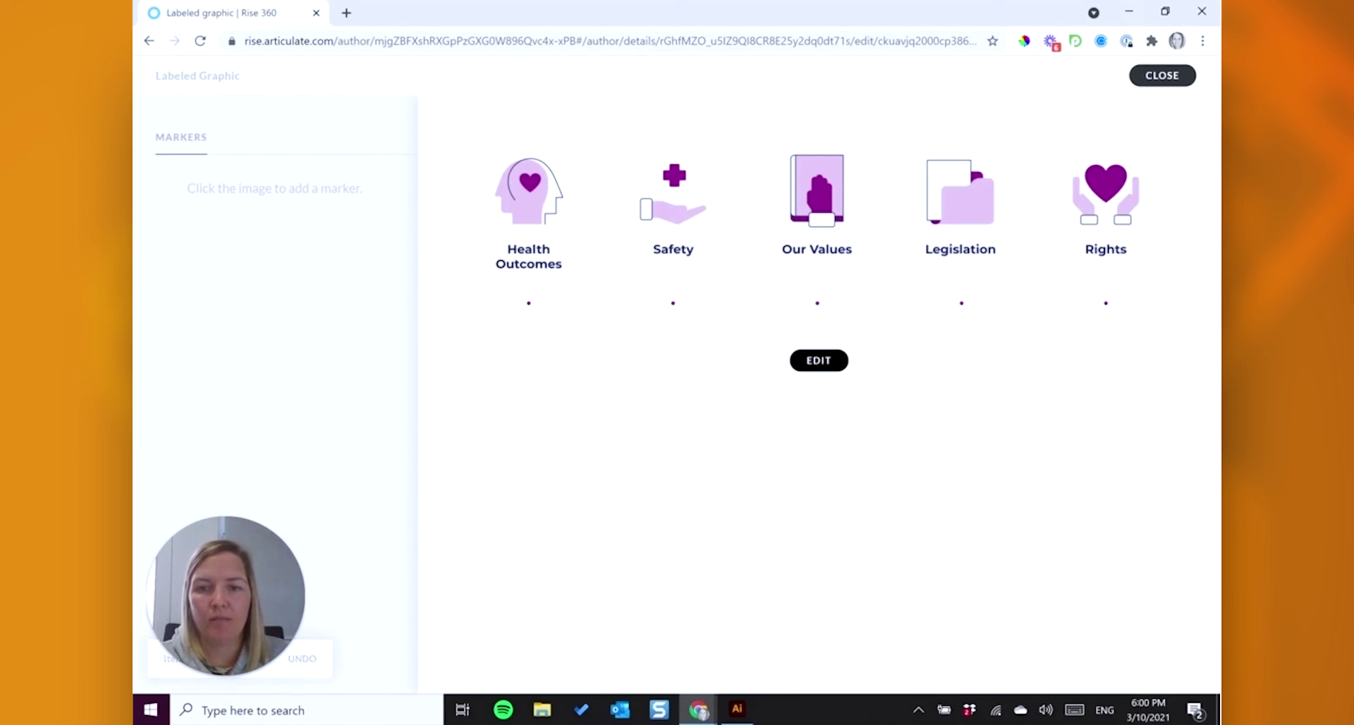
Step: Place markers under Health Outcomes, Safety, Our Values, Legislation and Rights, then close the editor
{"action": "left_click", "coordinate": [528, 302]}
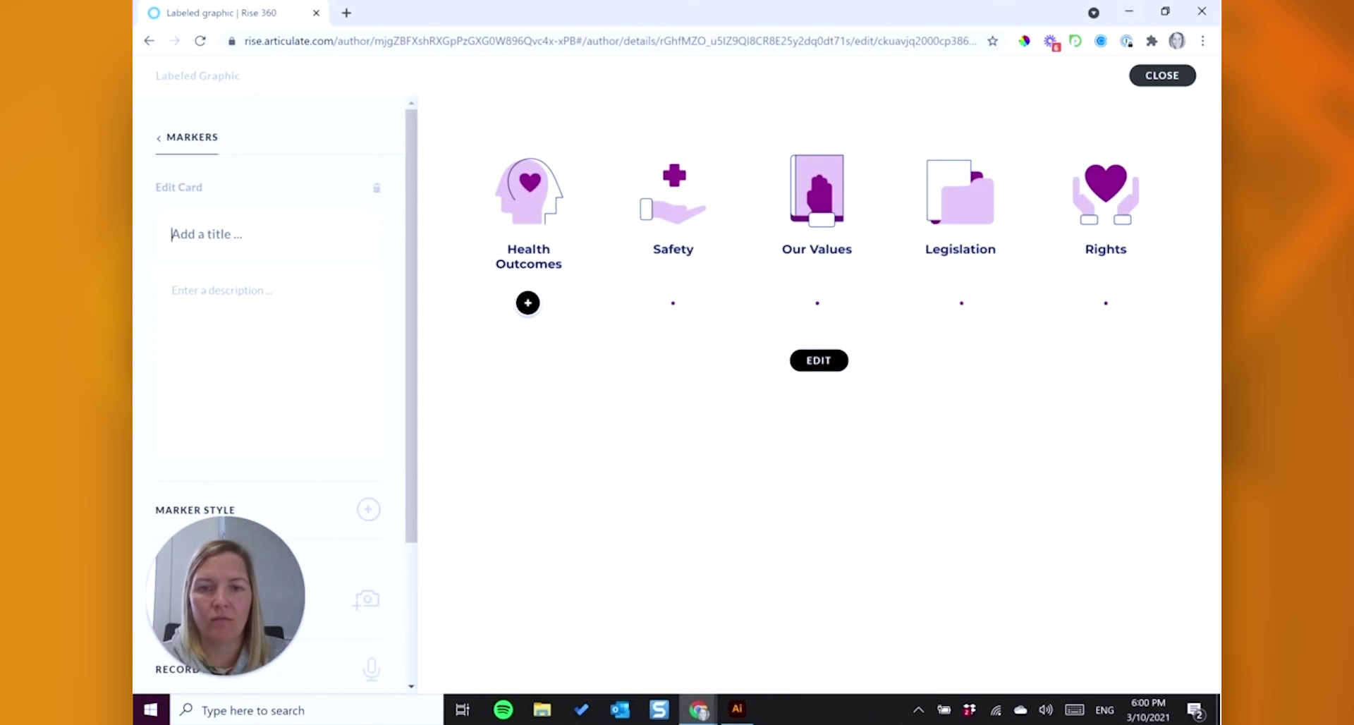
{"action": "left_click", "coordinate": [673, 303]}
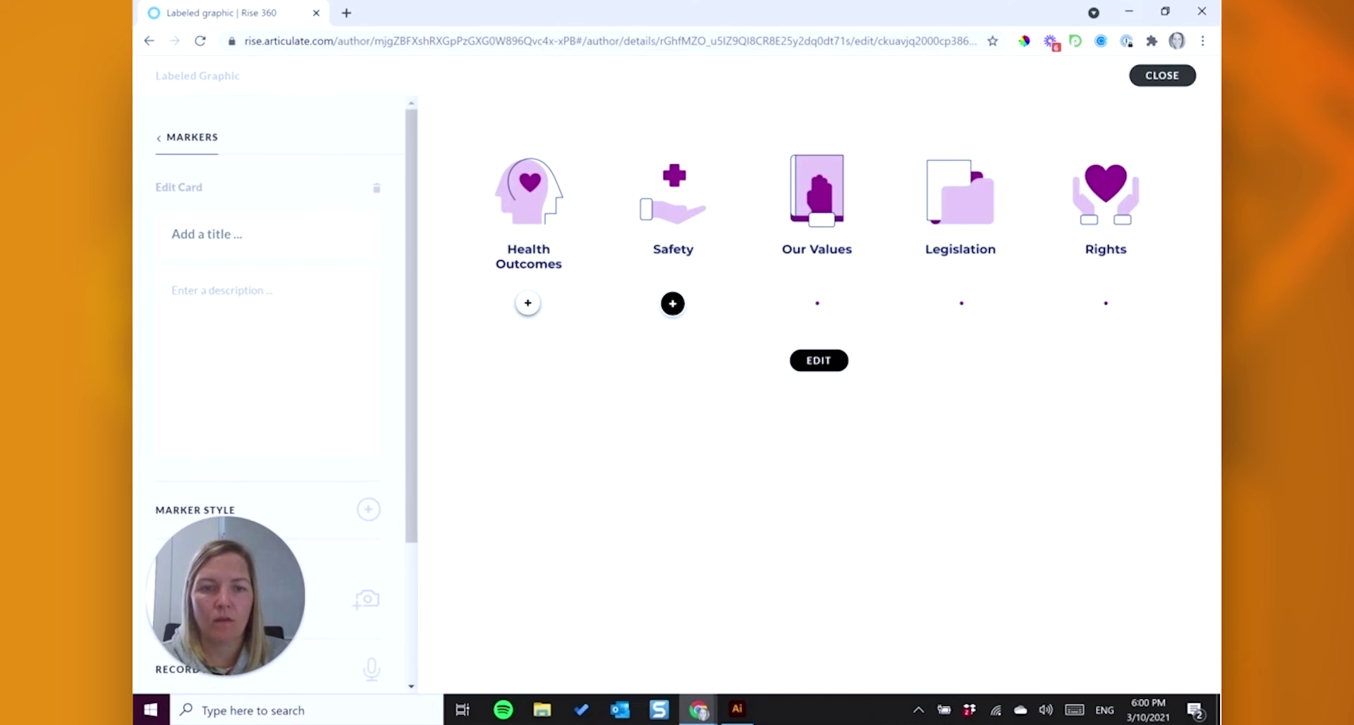
{"action": "left_click", "coordinate": [817, 303]}
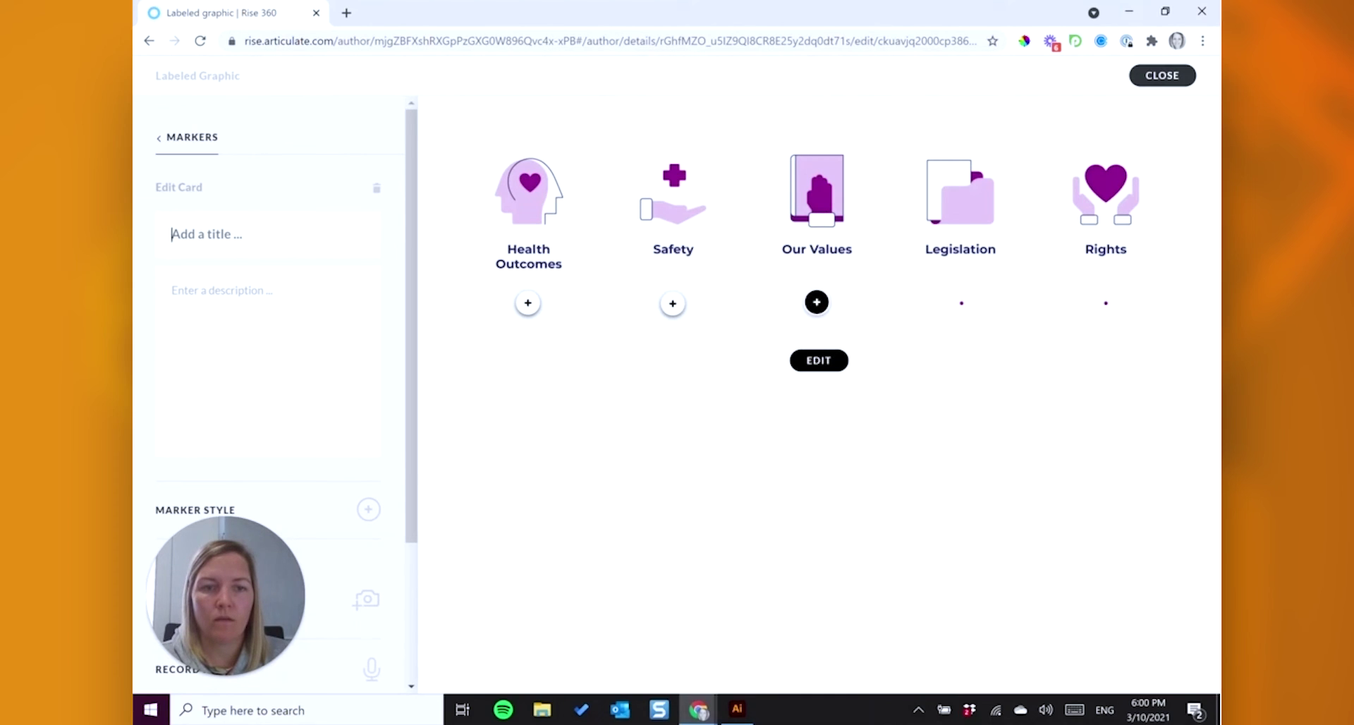
{"action": "left_click", "coordinate": [961, 302]}
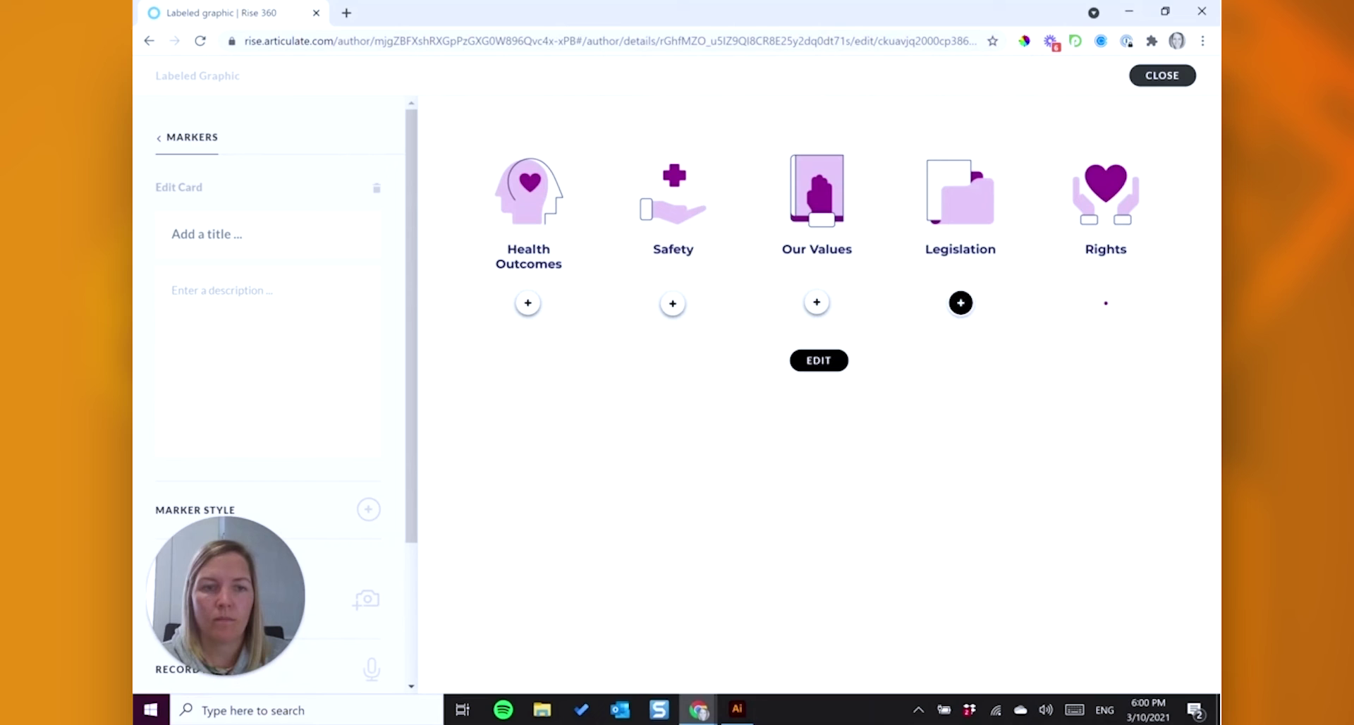
{"action": "left_click", "coordinate": [1106, 302]}
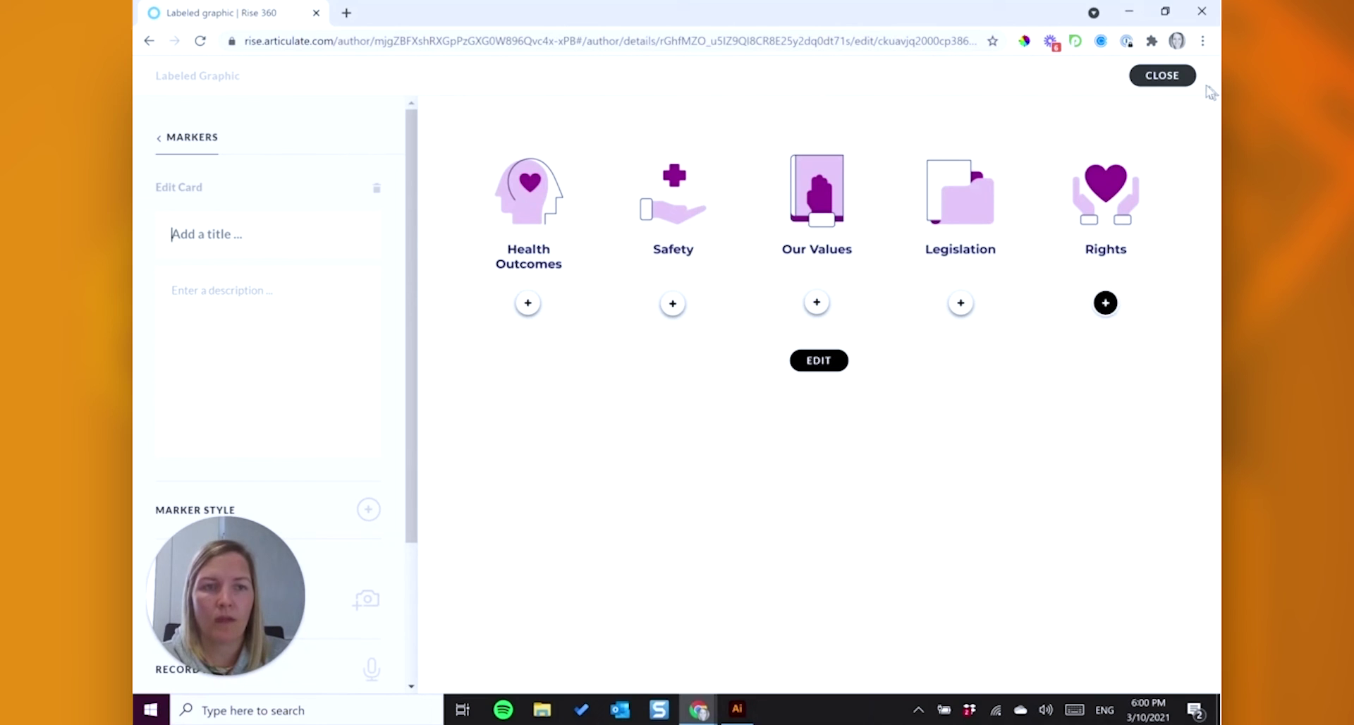
{"action": "left_click", "coordinate": [1162, 76]}
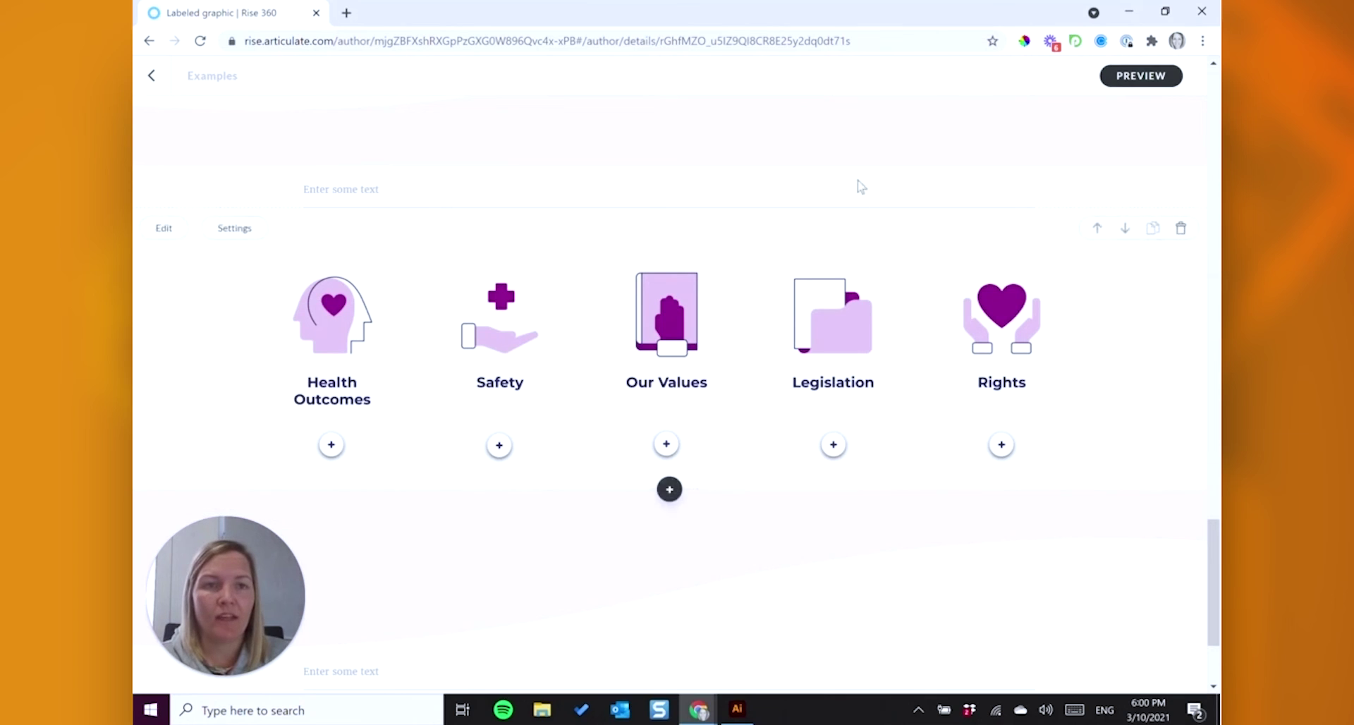
Step: Sample the pale wave background with ColorPick and copy its hex code FAF3F9
{"action": "left_click", "coordinate": [1023, 41]}
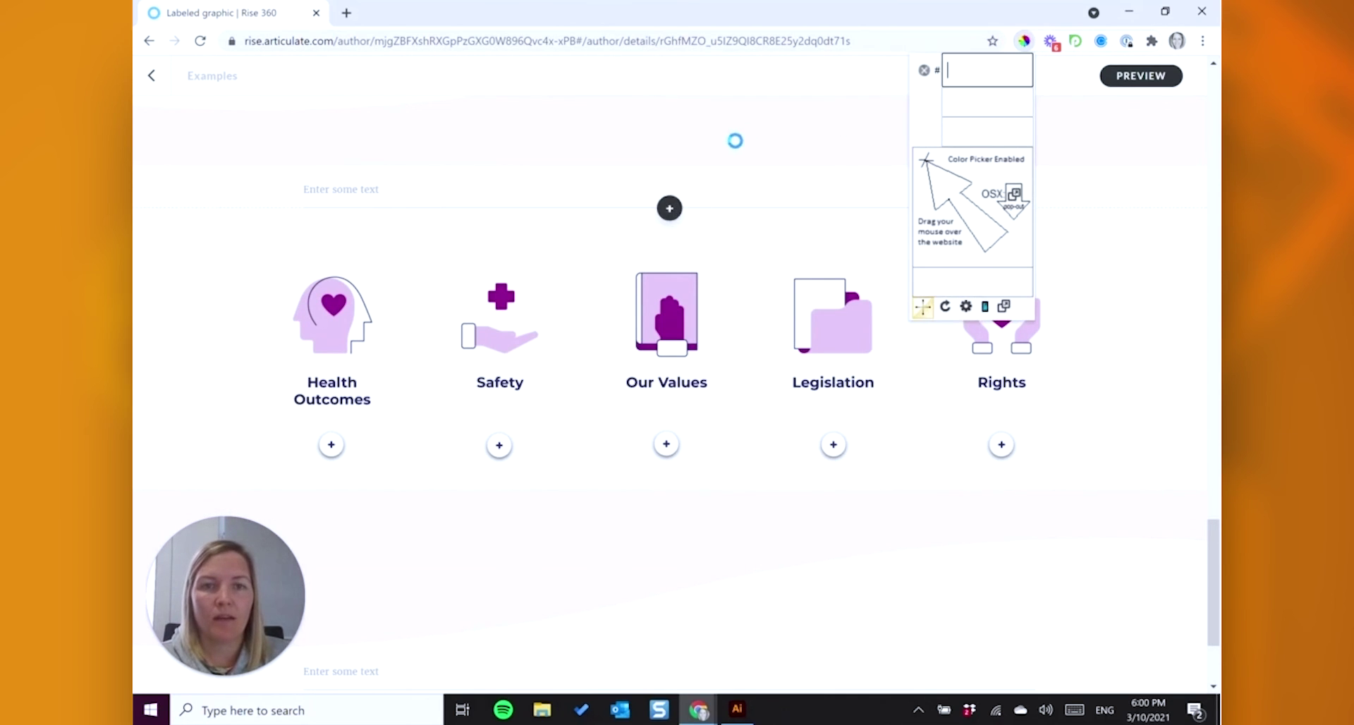
{"action": "left_click", "coordinate": [747, 127]}
{"action": "right_click", "coordinate": [807, 155]}
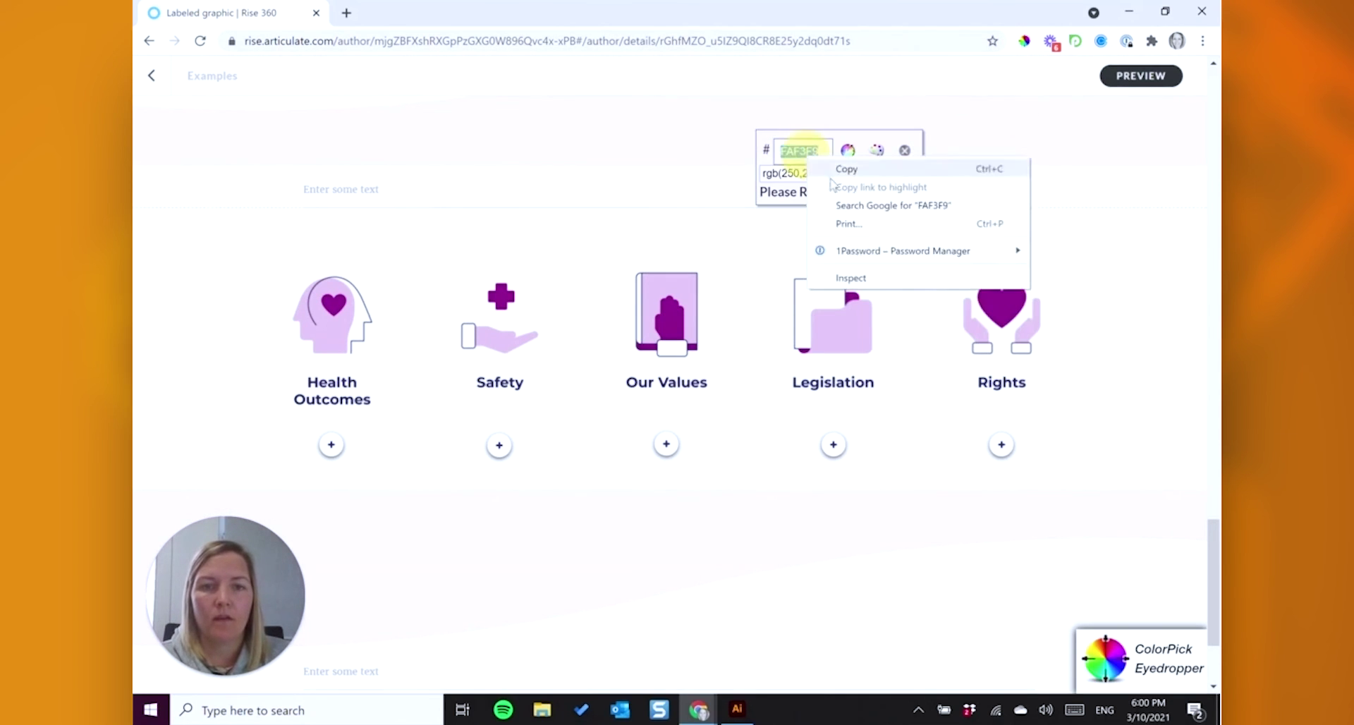
{"action": "left_click", "coordinate": [845, 169]}
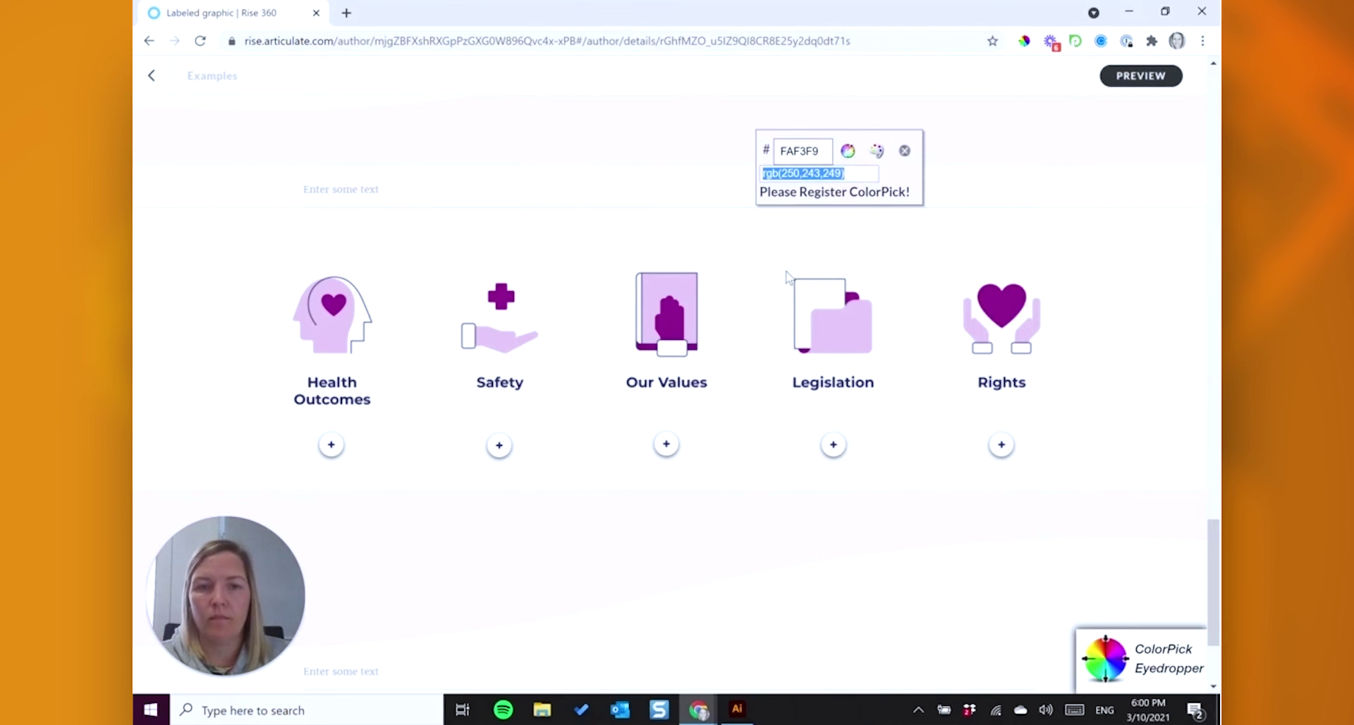
{"action": "key", "text": "Escape"}
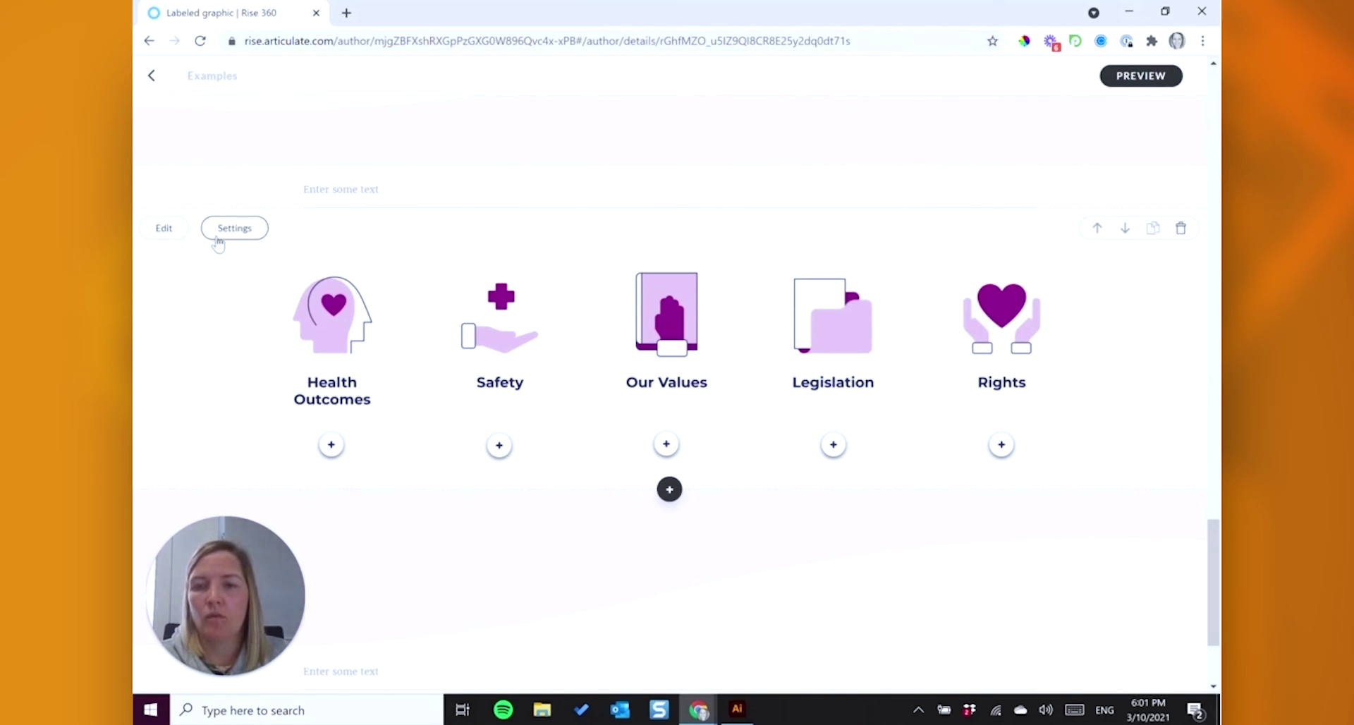
Step: Set the purple graphic block's background to #FAF3F9 with top and bottom padding at No padding
{"action": "left_click", "coordinate": [234, 228]}
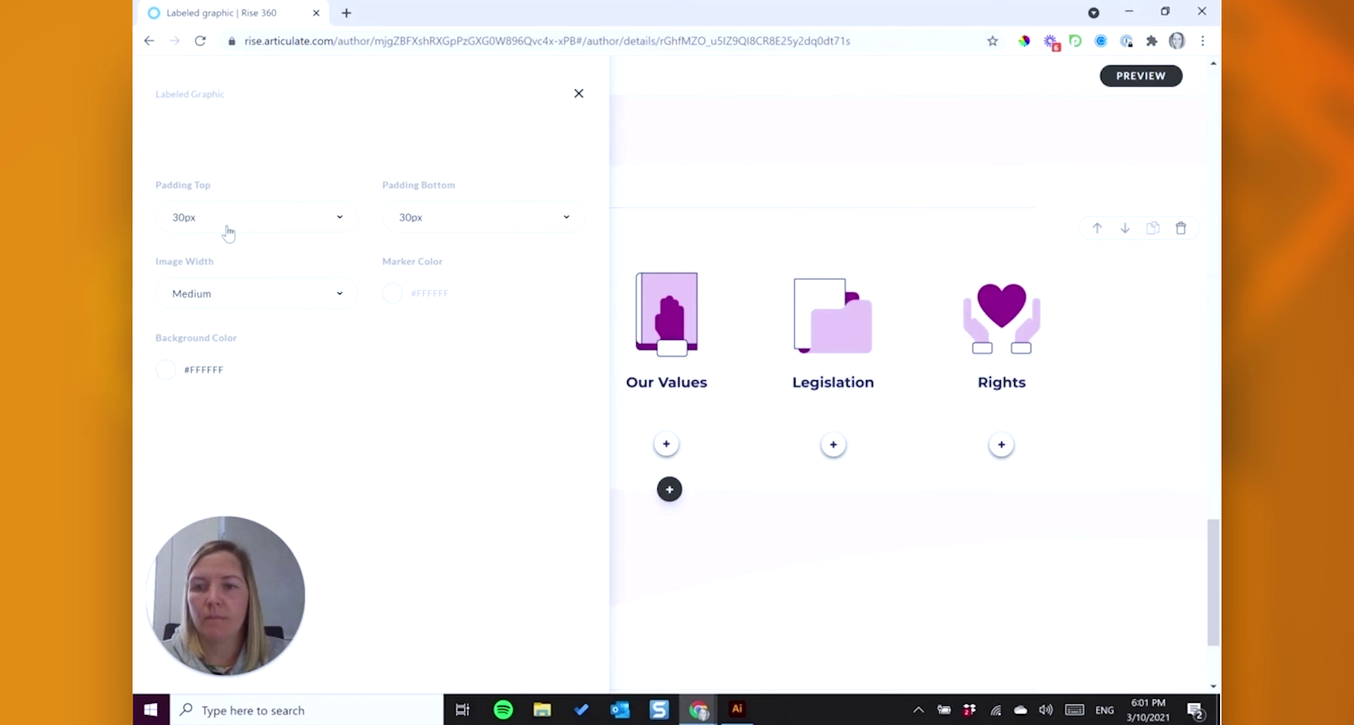
{"action": "left_click", "coordinate": [212, 369]}
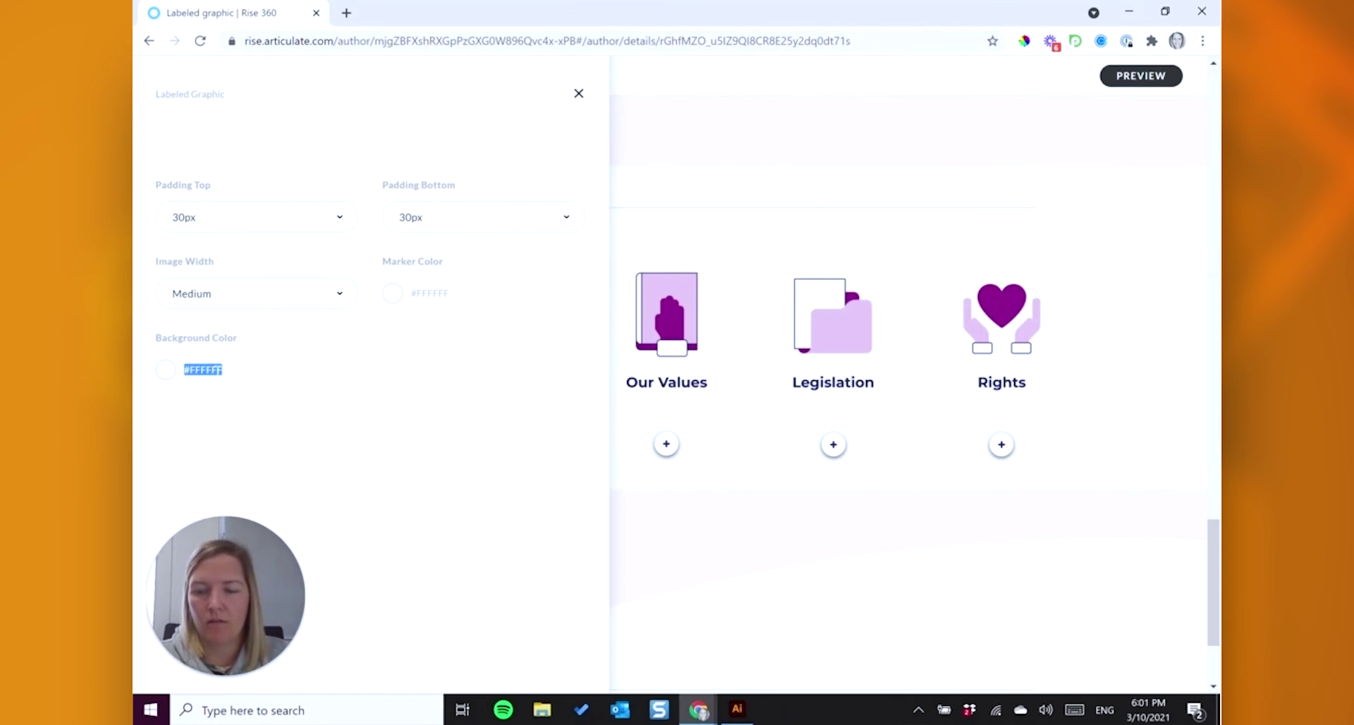
{"action": "key", "text": "ctrl+v"}
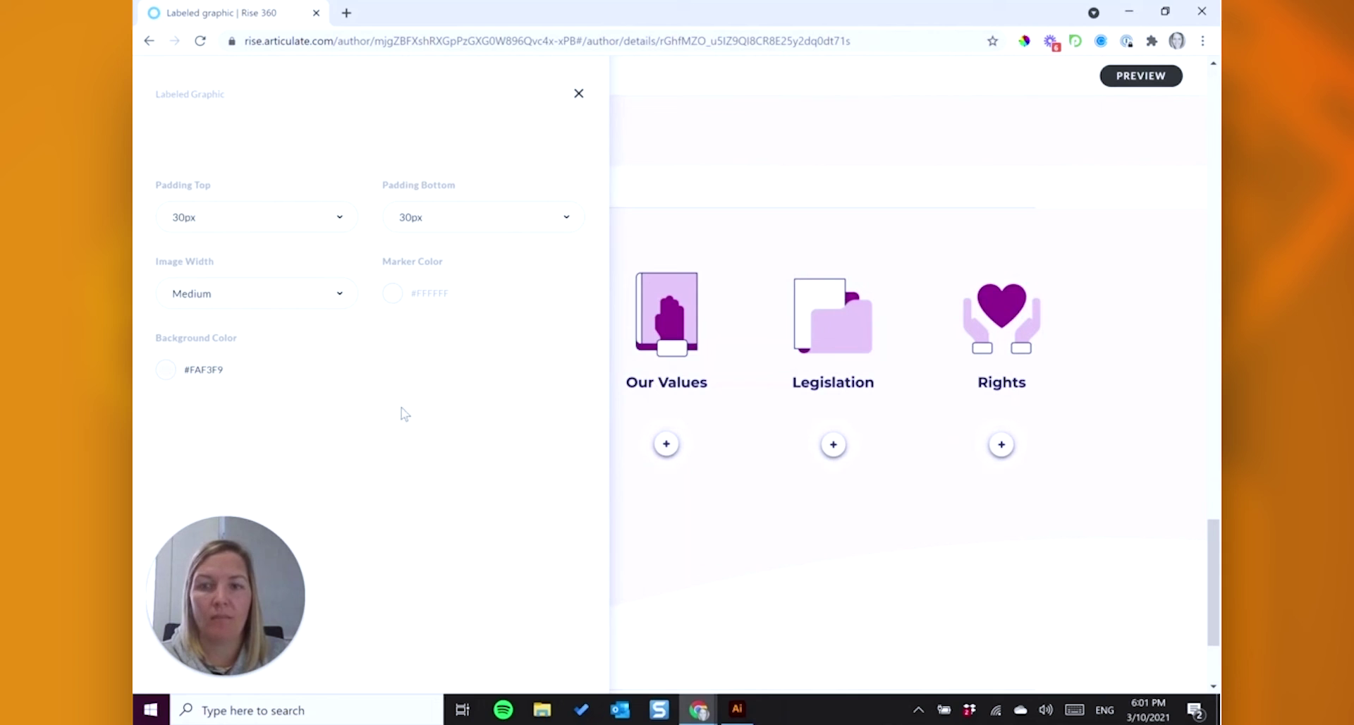
{"action": "left_click", "coordinate": [266, 218]}
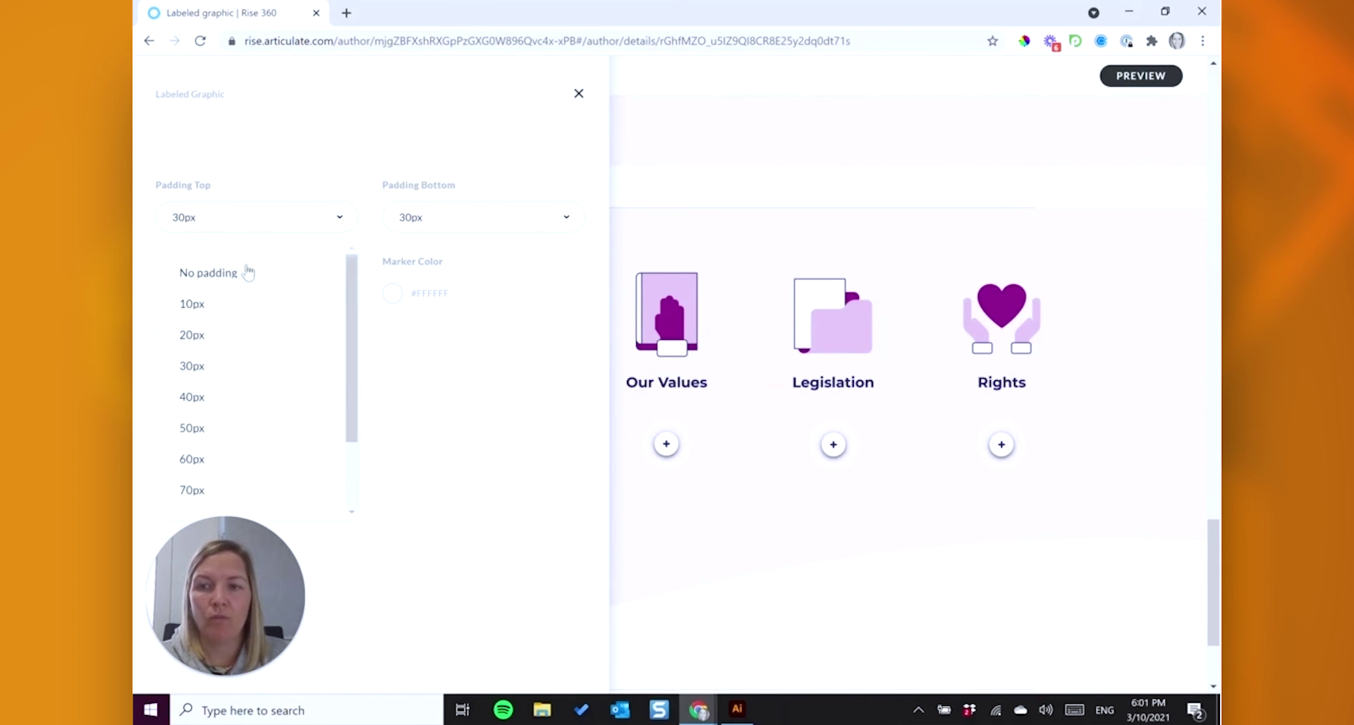
{"action": "left_click", "coordinate": [240, 271]}
{"action": "left_click", "coordinate": [452, 217]}
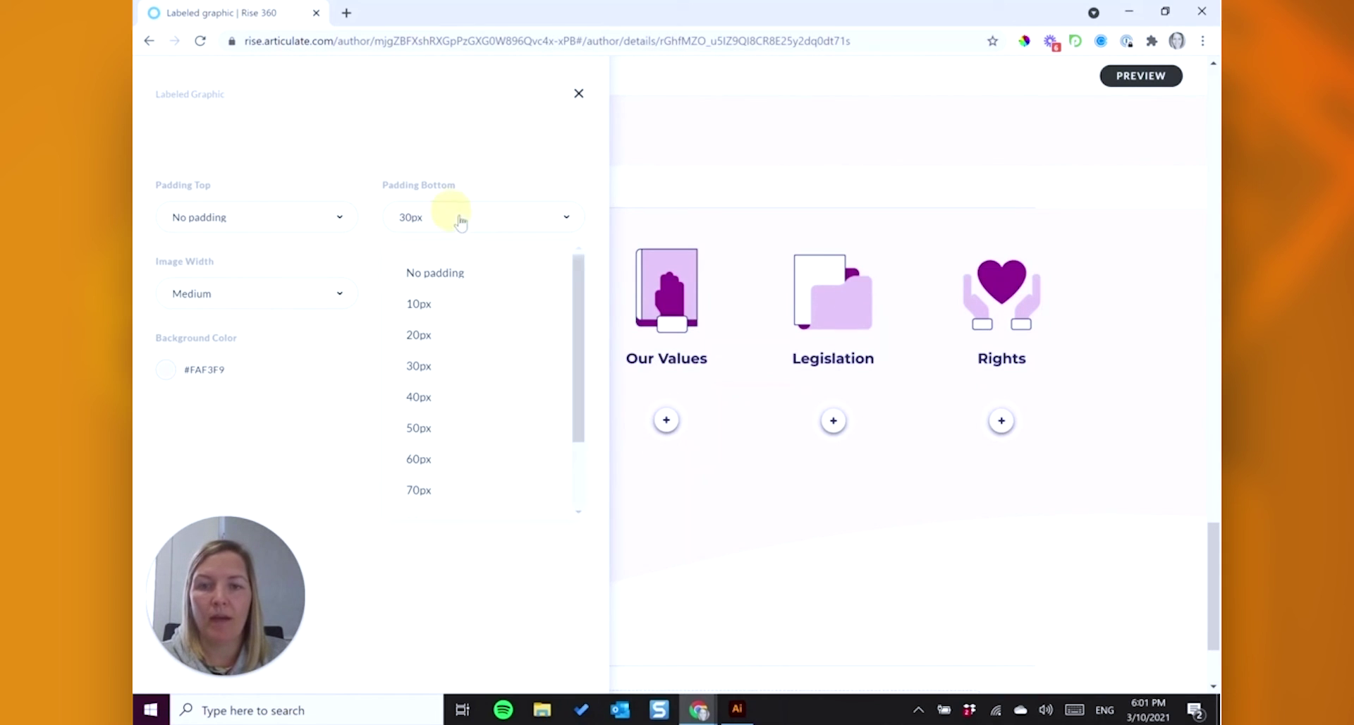
{"action": "left_click", "coordinate": [465, 282]}
{"action": "left_click", "coordinate": [1144, 378]}
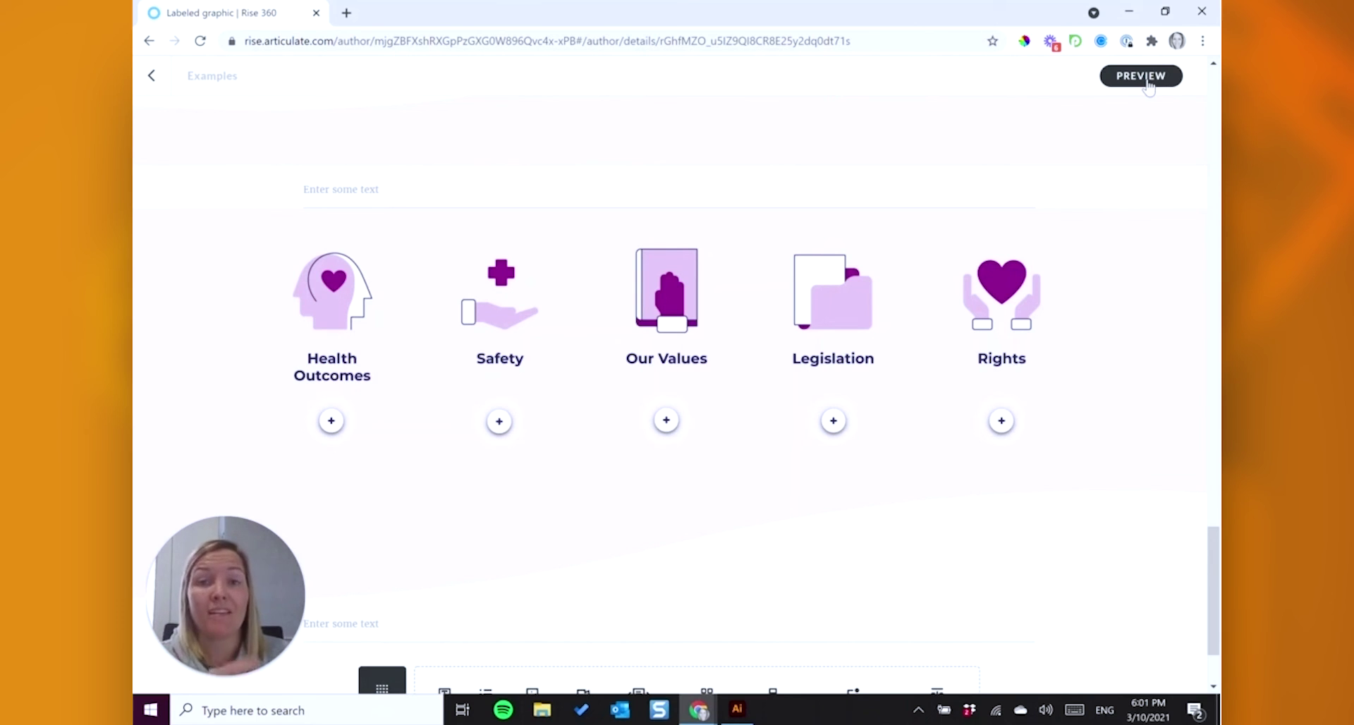
Step: Preview the lesson and step through the Email, Document and Digital labels
{"action": "left_click", "coordinate": [1148, 84]}
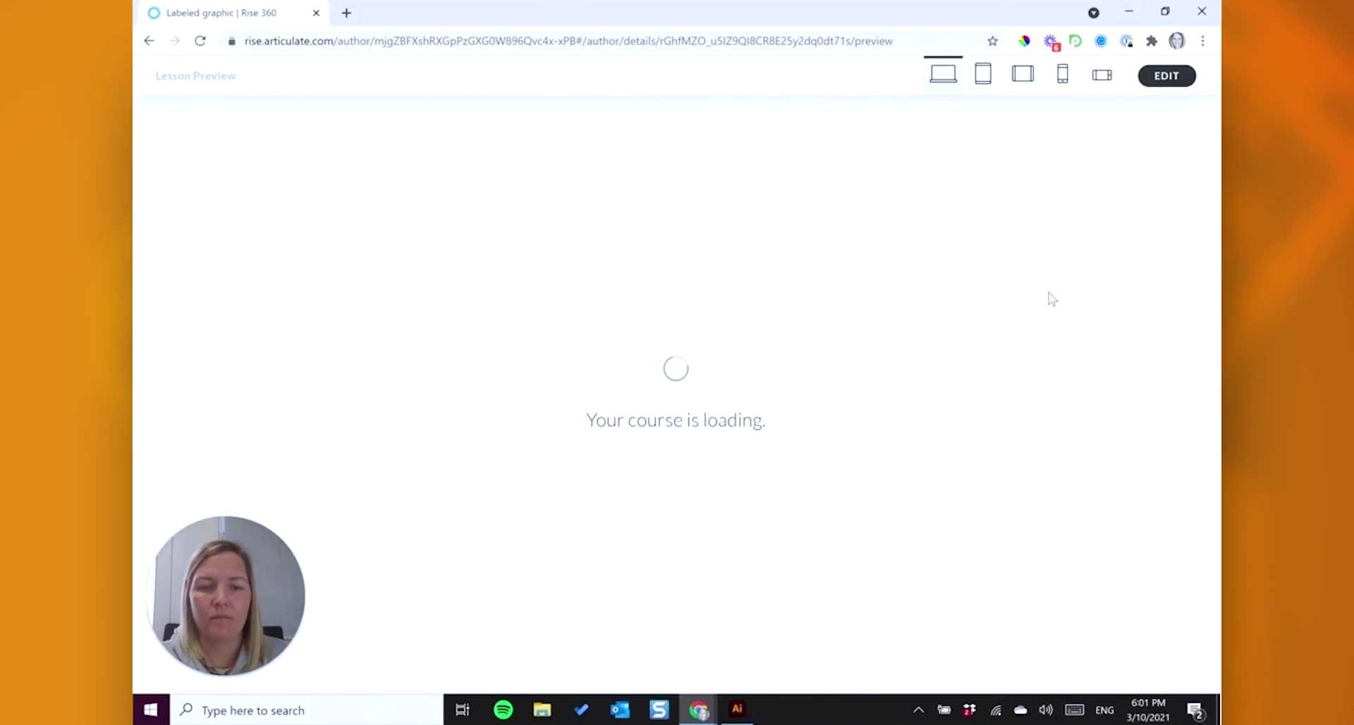
{"action": "scroll", "coordinate": [1048, 343], "scroll_direction": "down", "scroll_amount": 2}
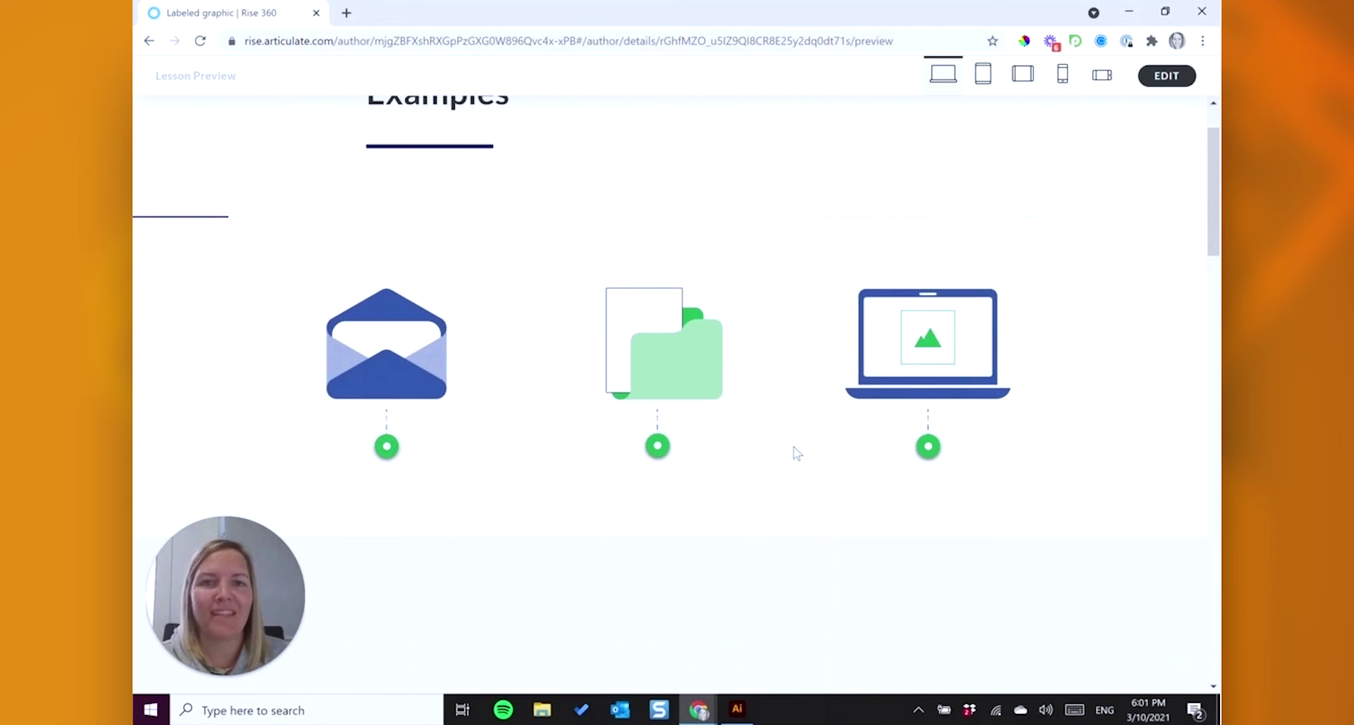
{"action": "left_click", "coordinate": [387, 450]}
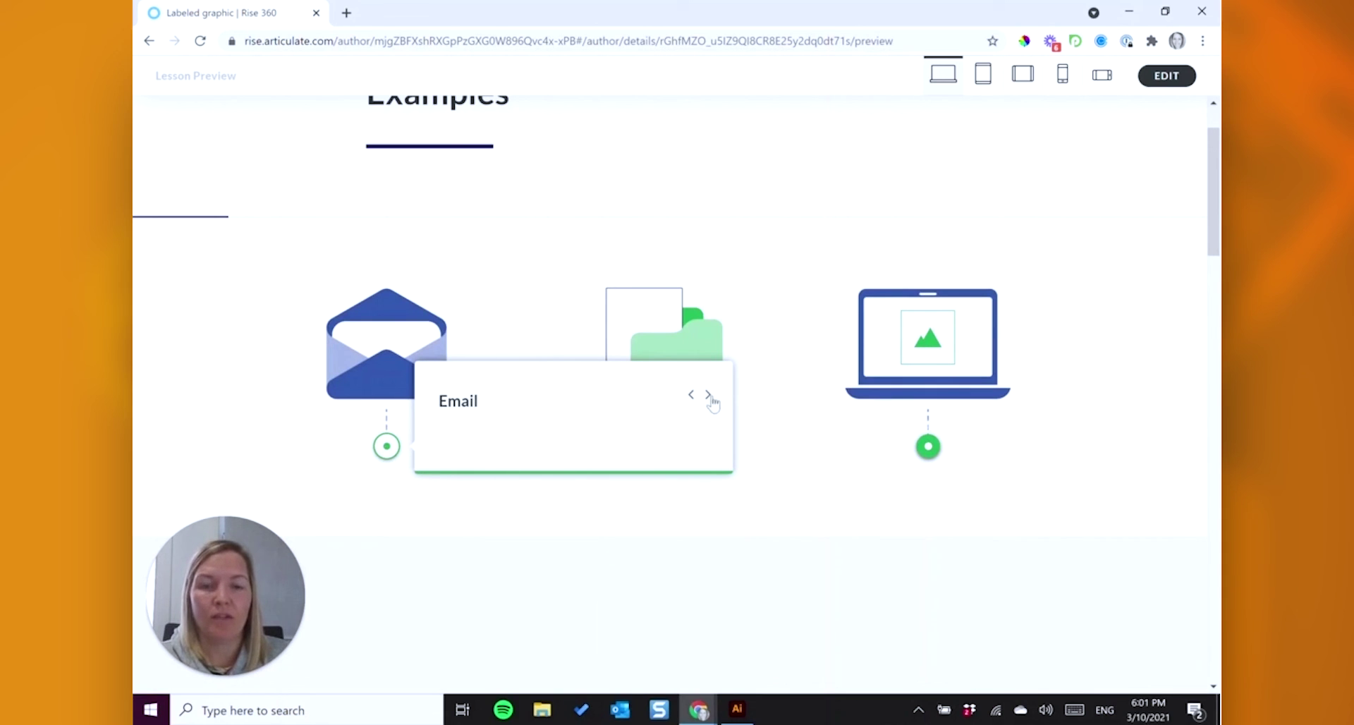
{"action": "left_click", "coordinate": [709, 397]}
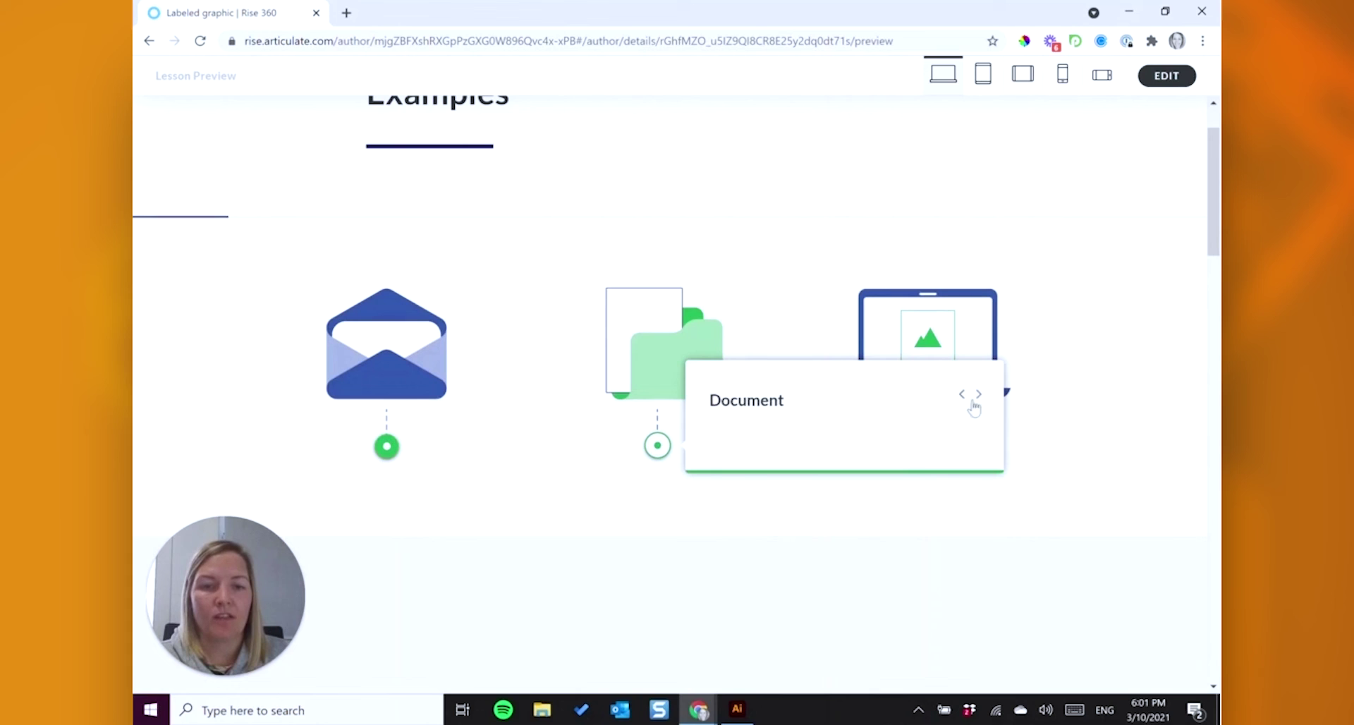
{"action": "left_click", "coordinate": [979, 395]}
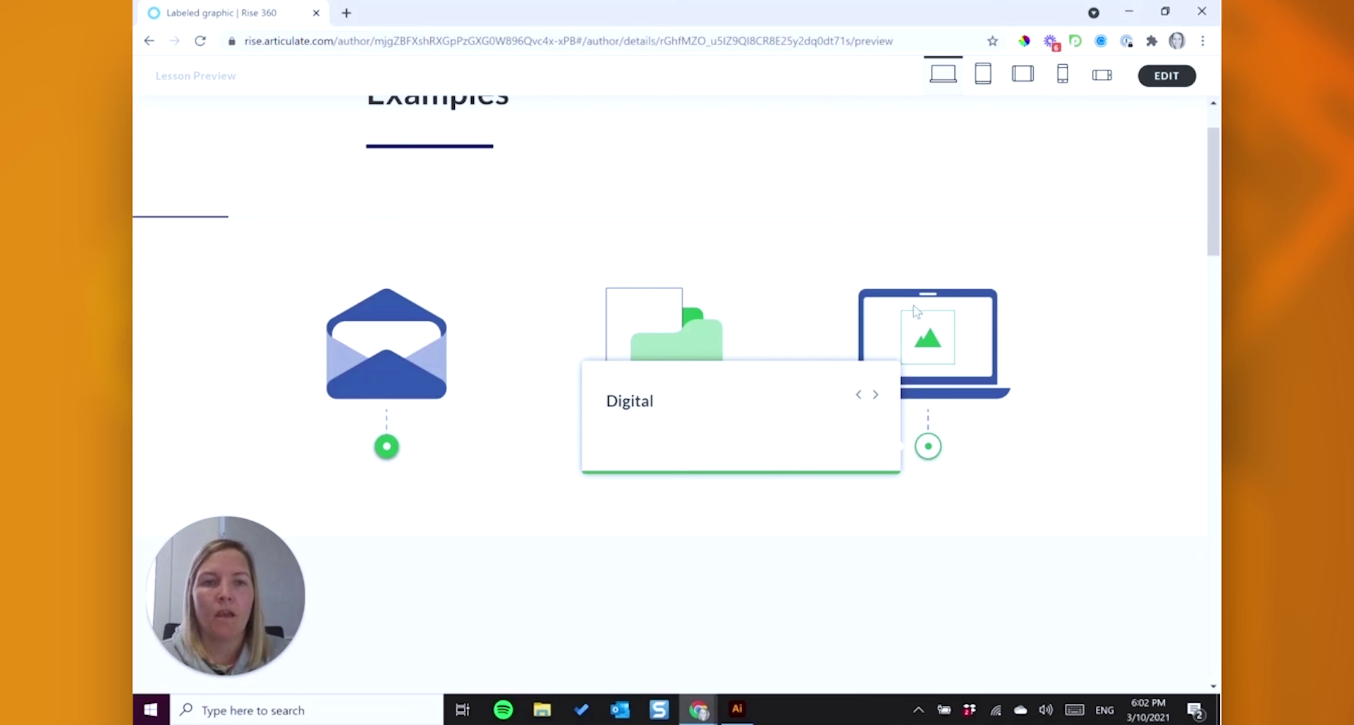
Step: Check the preview at tablet and phone sizes, then return to desktop and scroll to the purple row
{"action": "left_click", "coordinate": [983, 79]}
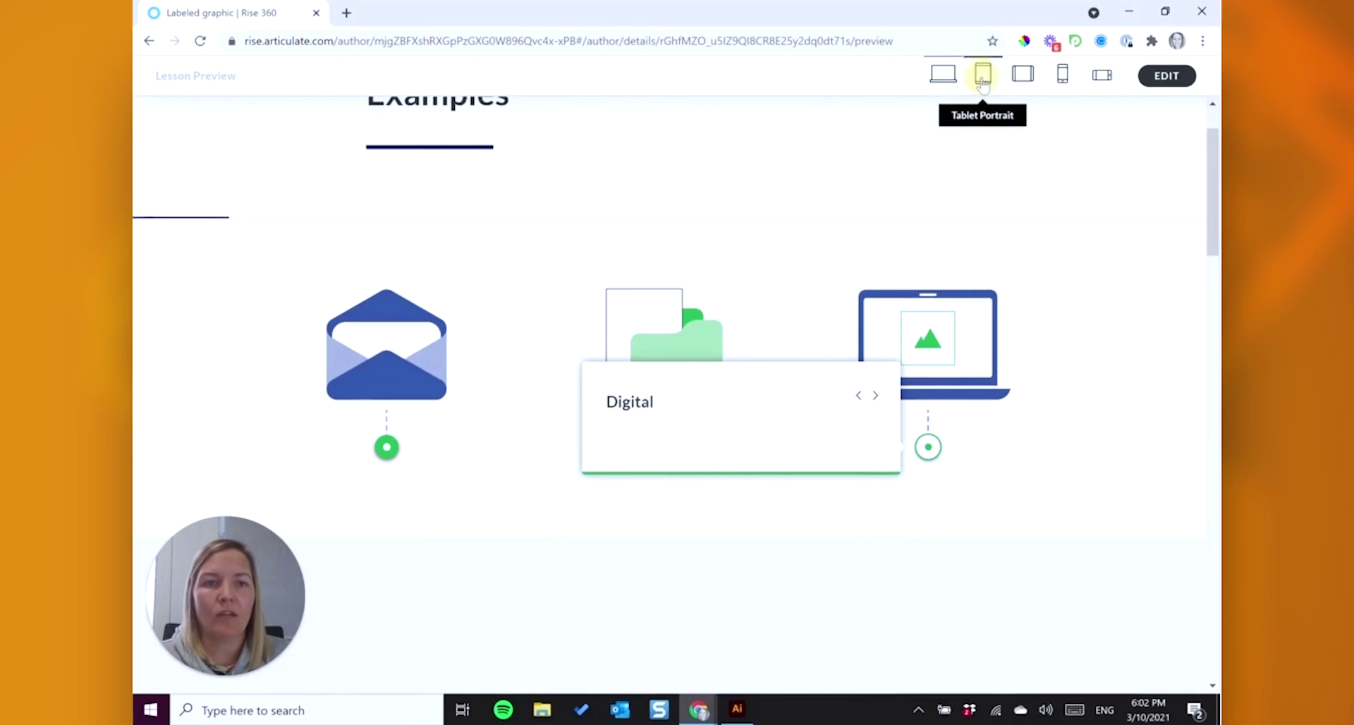
{"action": "left_click", "coordinate": [1058, 81]}
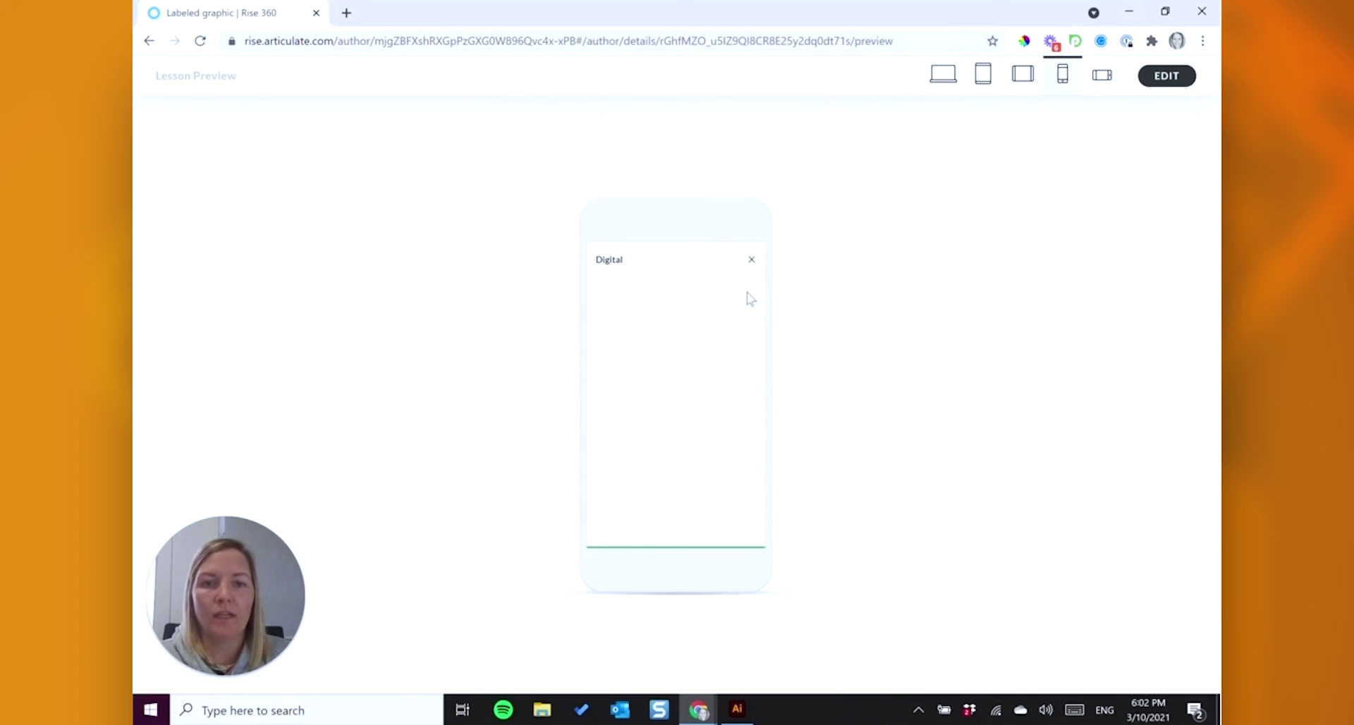
{"action": "left_click", "coordinate": [752, 261]}
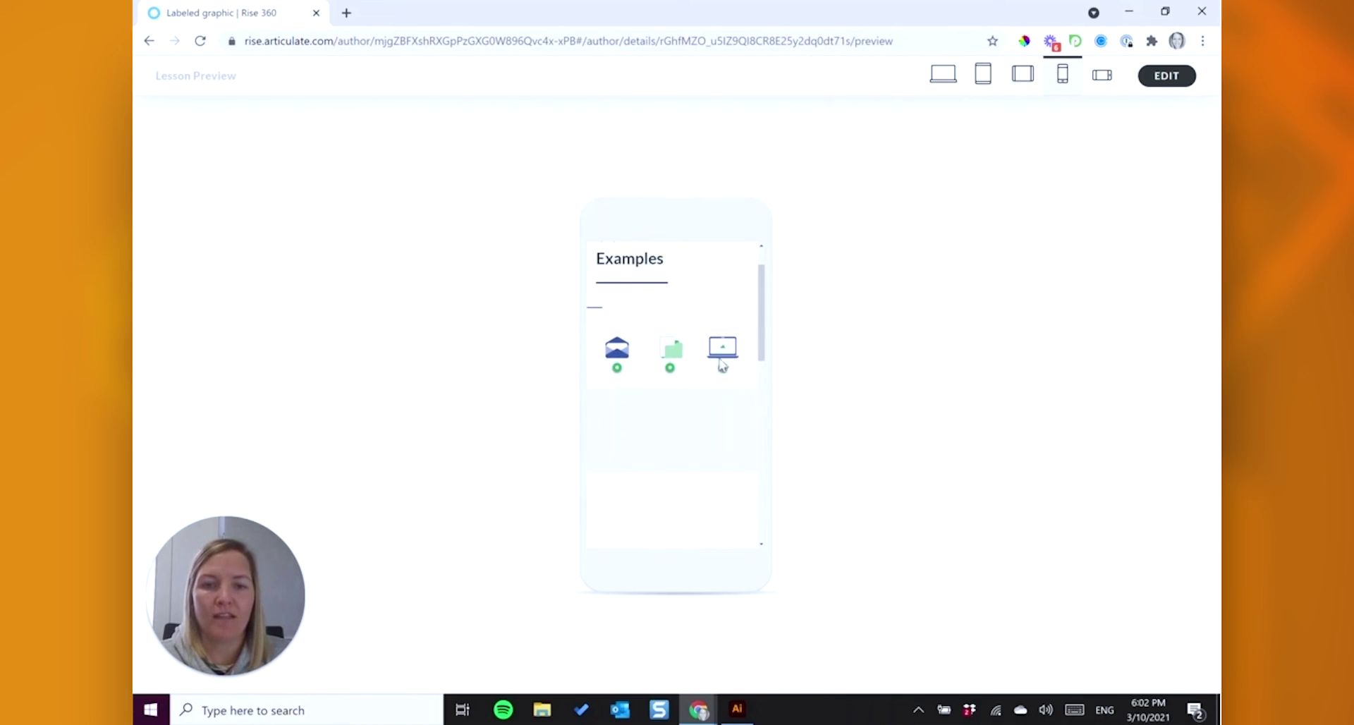
{"action": "left_click_drag", "start_coordinate": [765, 316], "coordinate": [765, 351]}
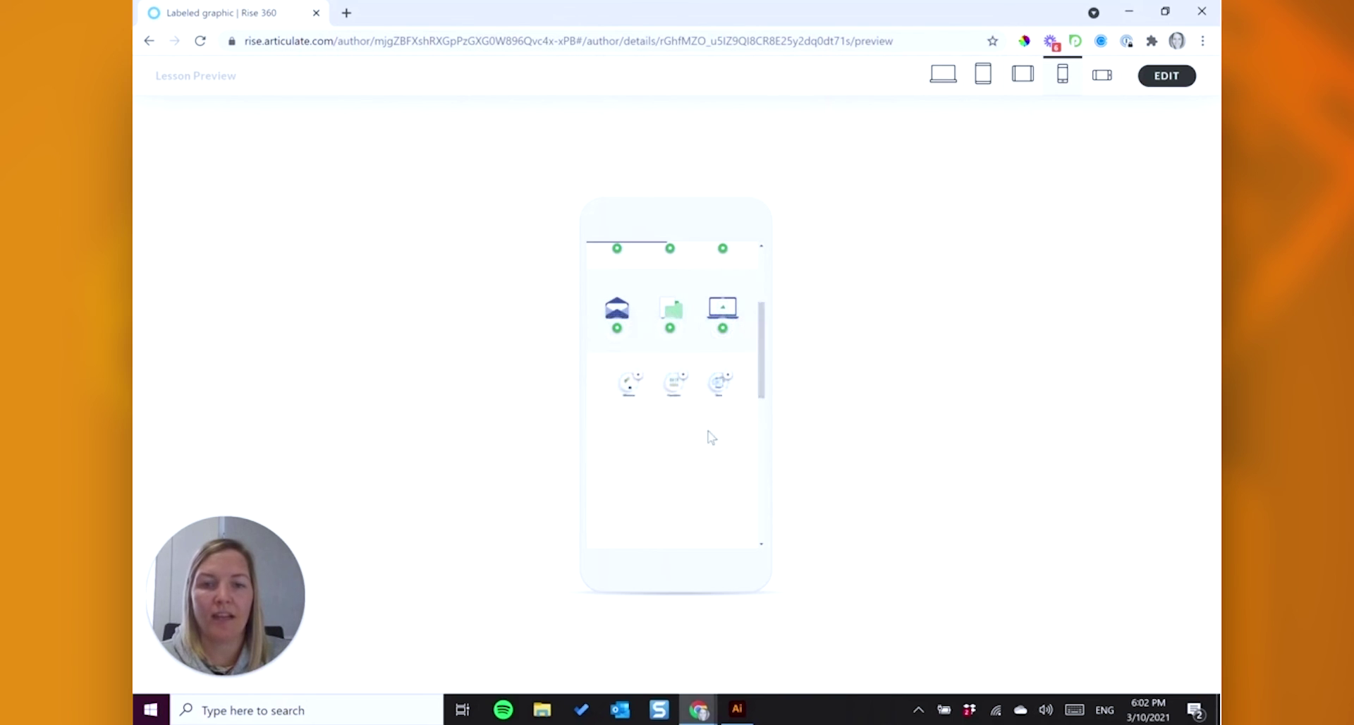
{"action": "left_click_drag", "start_coordinate": [769, 348], "coordinate": [768, 432]}
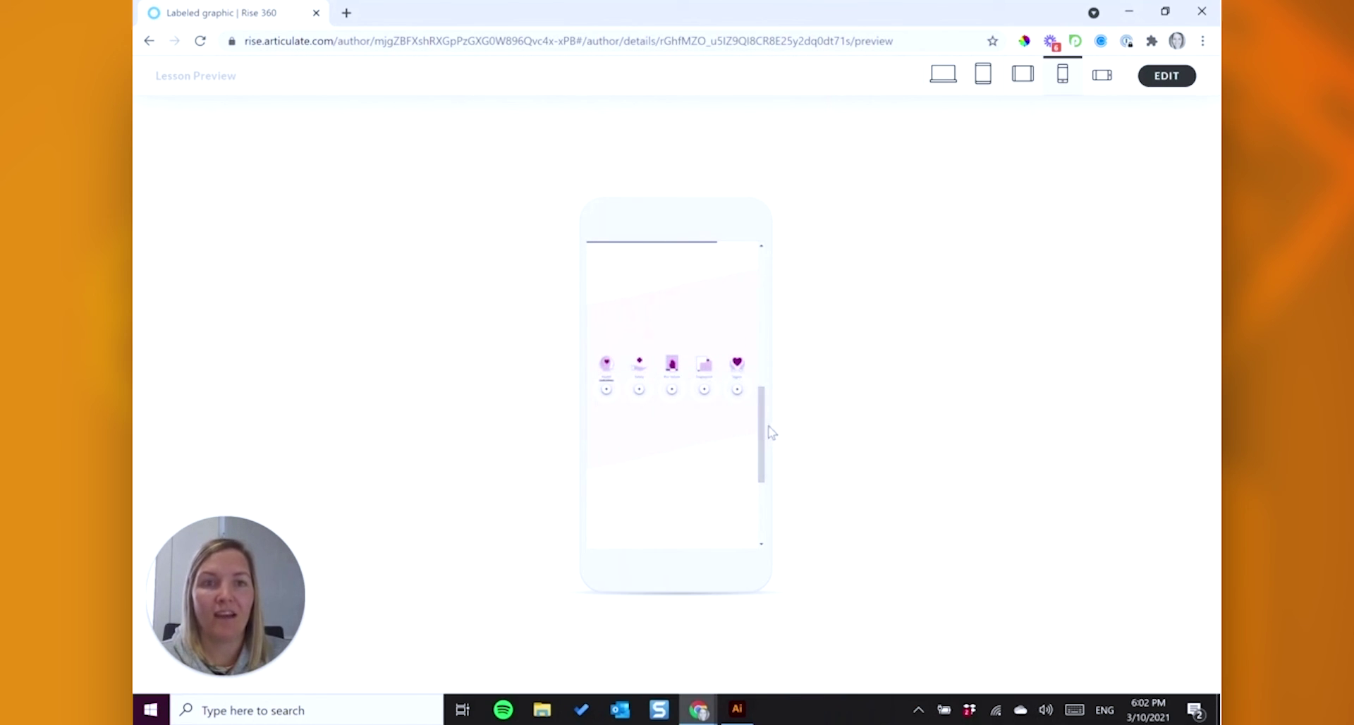
{"action": "left_click", "coordinate": [943, 73]}
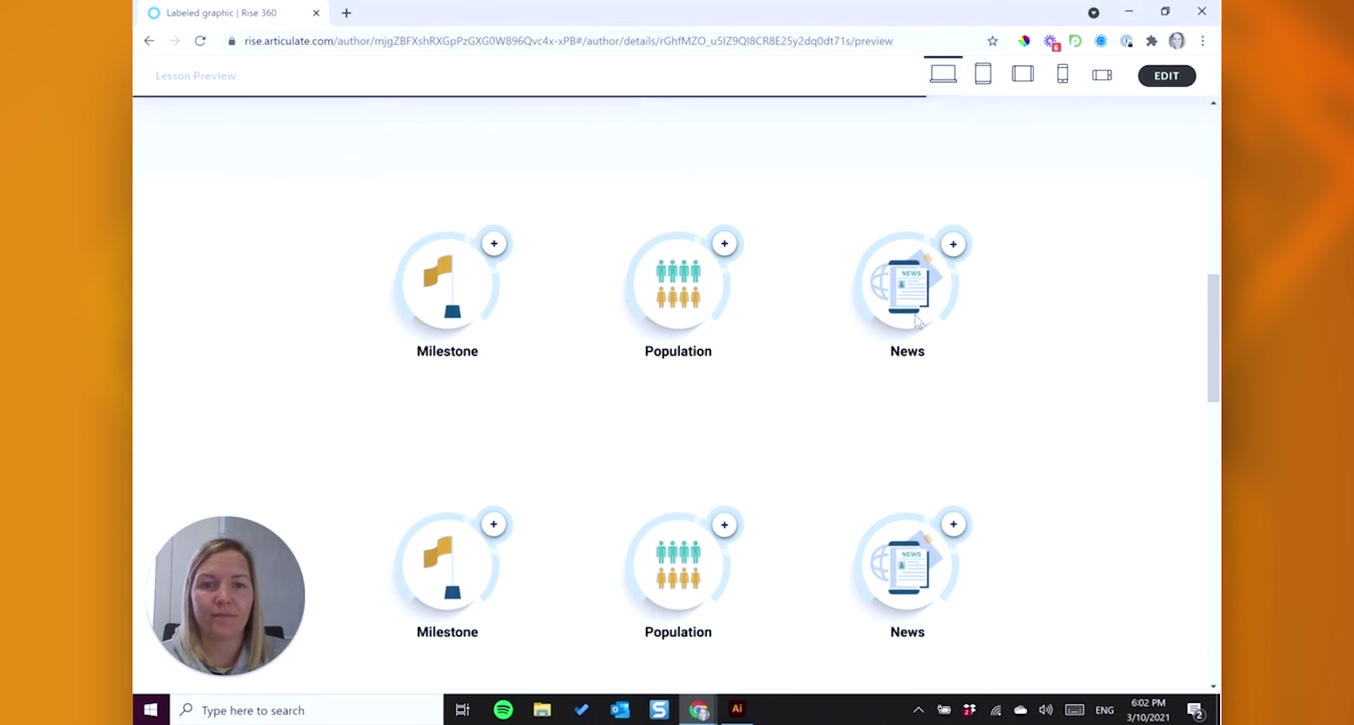
{"action": "scroll", "coordinate": [881, 557], "scroll_direction": "down", "scroll_amount": 10}
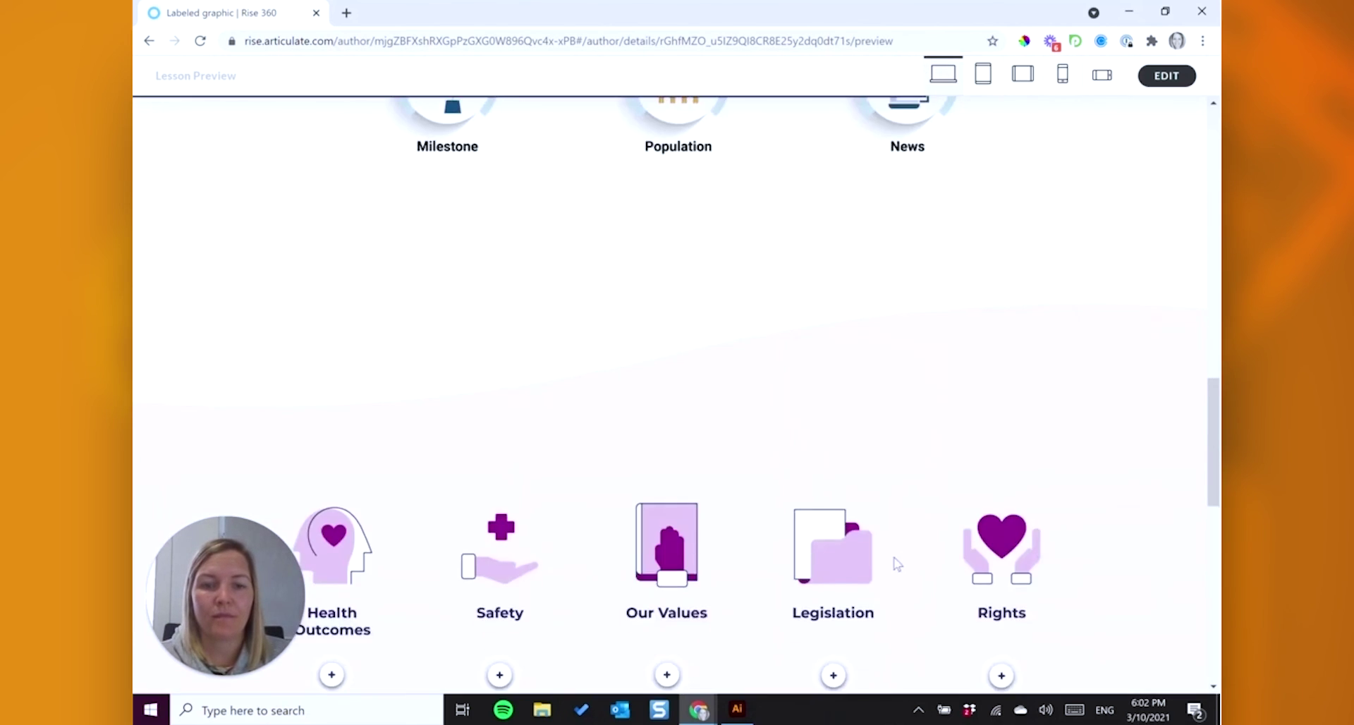